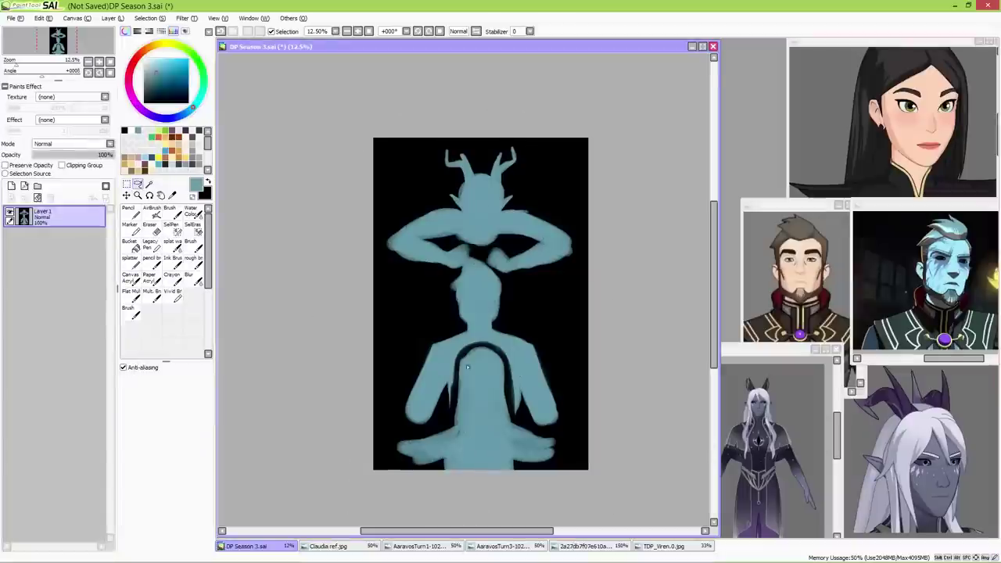
- Select the black background around the silhouettes and cut and paste it onto its own layer
key("w")
left_click(383, 266)
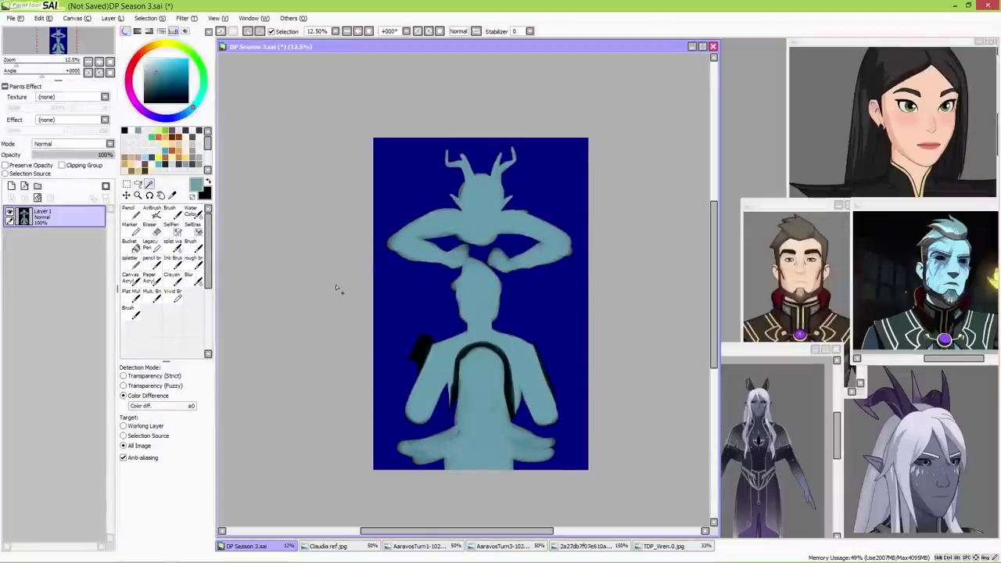
key("ctrl+x")
key("ctrl+v")
- Separate the horned upper silhouette onto its own layer and place that layer below the lower figures
left_click(43, 213)
key("ctrl+v")
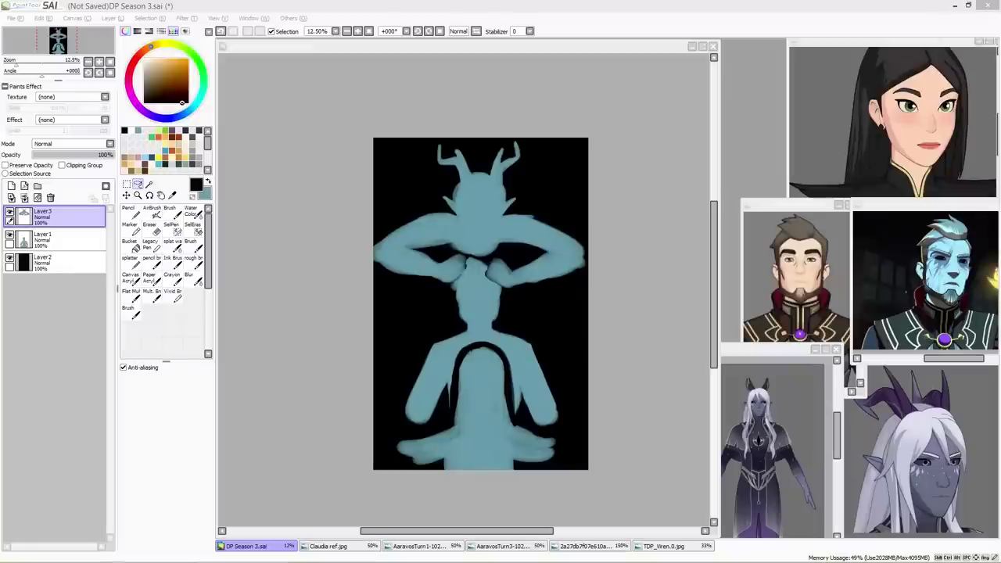
left_click(630, 111)
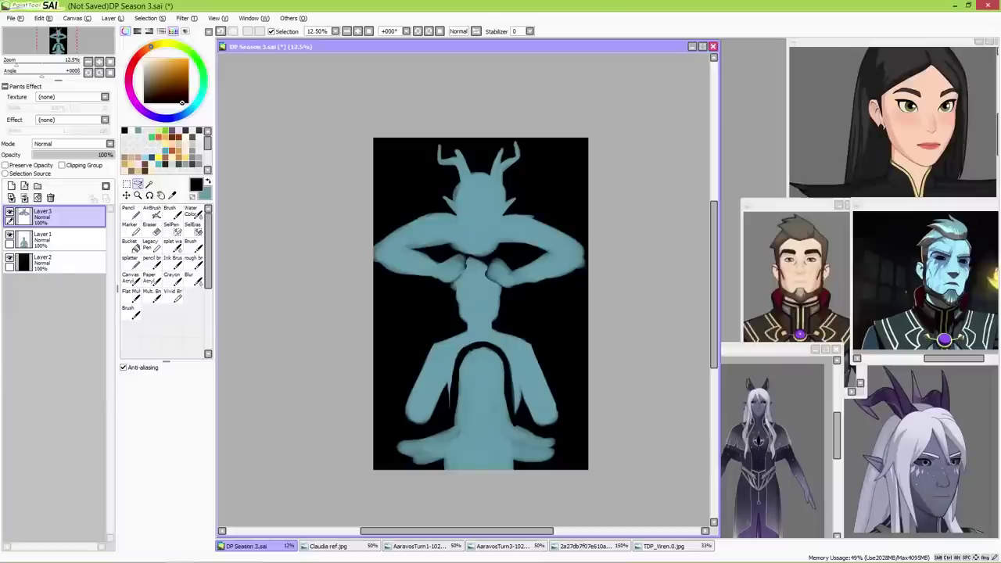
left_click_drag(43, 215, 43, 239)
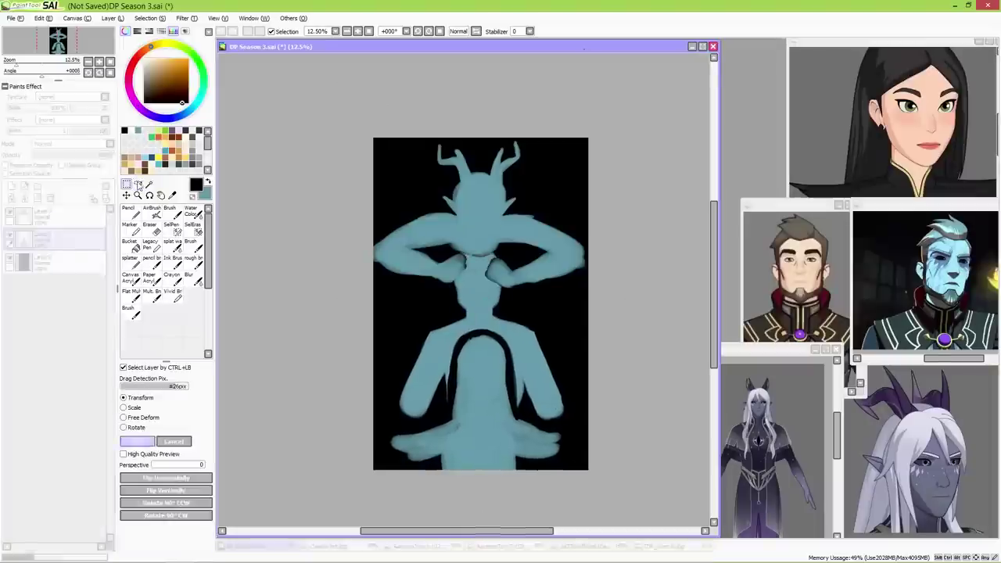
- Repaint the horned silhouette's arms so they bend down toward the middle figure's shoulders
left_click(155, 258)
mouse_move(438, 227)
left_mouse_down()
mouse_move(391, 252)
mouse_move(400, 283)
left_mouse_up()
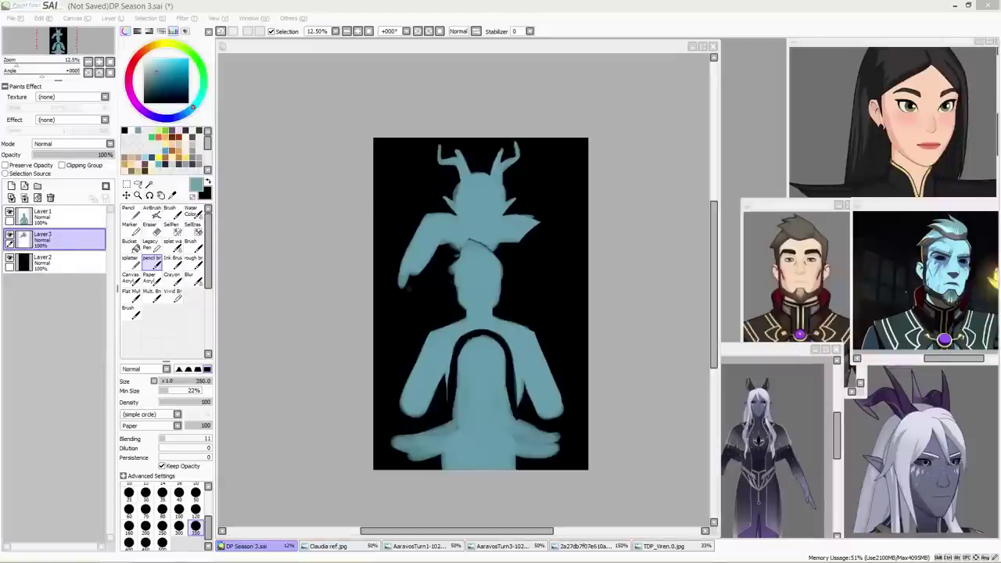
mouse_move(500, 227)
left_mouse_down()
mouse_move(529, 284)
mouse_move(537, 190)
left_mouse_up()
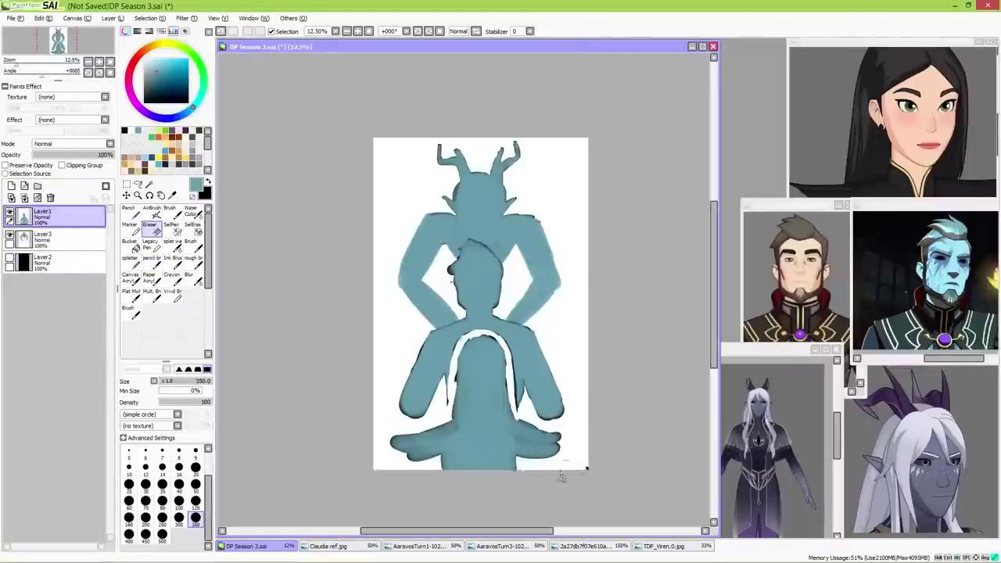
- Fade the two silhouette layers to 10% and 14% opacity and add a new sketch layer above them
left_click_drag(110, 154, 41, 154)
left_click(11, 186)
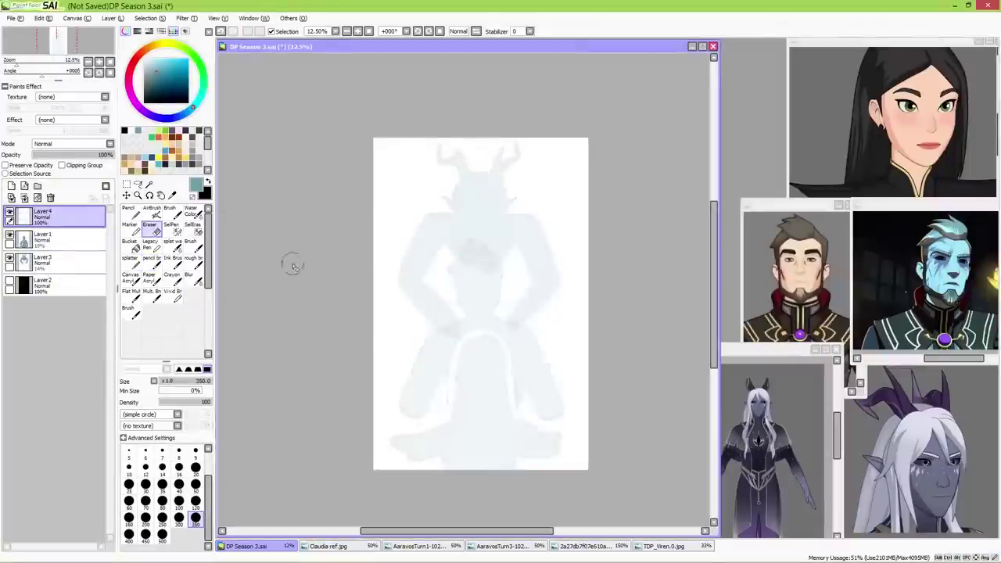
- Sketch the horned figure's head oval, centre line, eye line and pointed jaw with a fine pencil brush
scroll(292, 266, "up", 2)
left_click_drag(438, 147, 441, 165)
left_click_drag(447, 206, 449, 351)
left_click_drag(375, 264, 508, 266)
key("n")
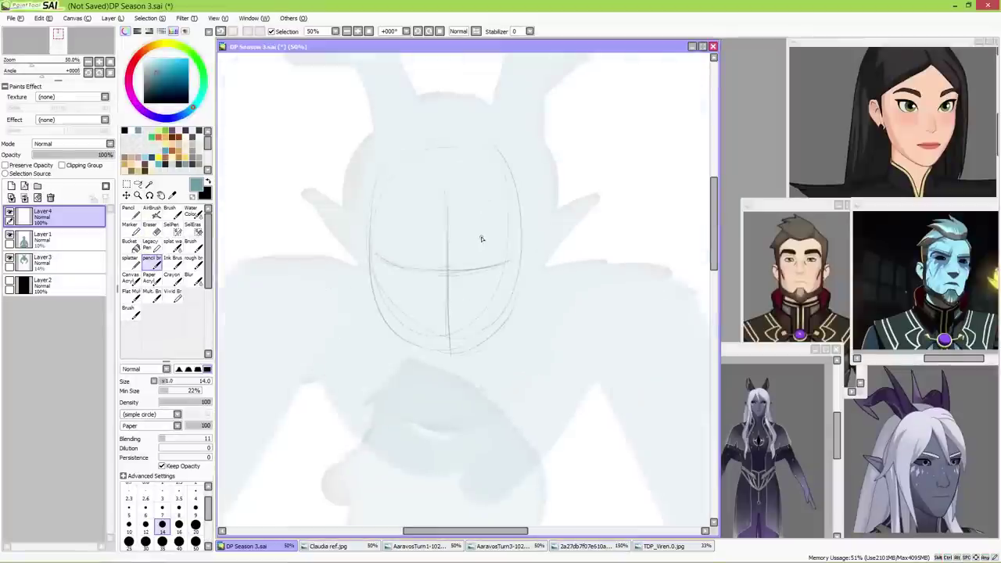
left_click_drag(515, 277, 379, 264)
left_click_drag(516, 258, 450, 360)
left_click_drag(379, 262, 449, 360)
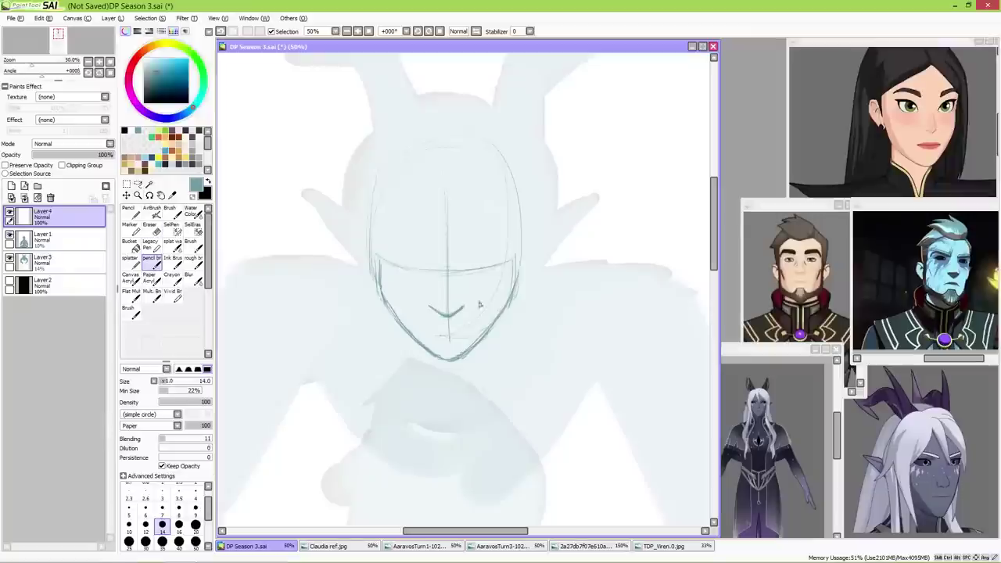
- Rough in the horned figure's eyes and adjust the face sketch with a transform
left_click_drag(385, 256, 431, 260)
mouse_move(460, 259)
left_mouse_down()
mouse_move(408, 266)
mouse_move(479, 275)
mouse_move(423, 257)
mouse_move(477, 258)
left_mouse_up()
key("ctrl+t")
left_click_drag(367, 414, 369, 414)
key("Return")
- Sketch the horned figure's slanted mouth, brow and rounded hairline, and undo the misplaced fringe strand
mouse_move(410, 324)
left_mouse_down()
mouse_move(473, 322)
mouse_move(469, 335)
left_mouse_up()
left_click_drag(413, 250, 519, 242)
left_click_drag(494, 184, 413, 176)
left_click_drag(526, 211, 535, 284)
left_click_drag(446, 188, 469, 273)
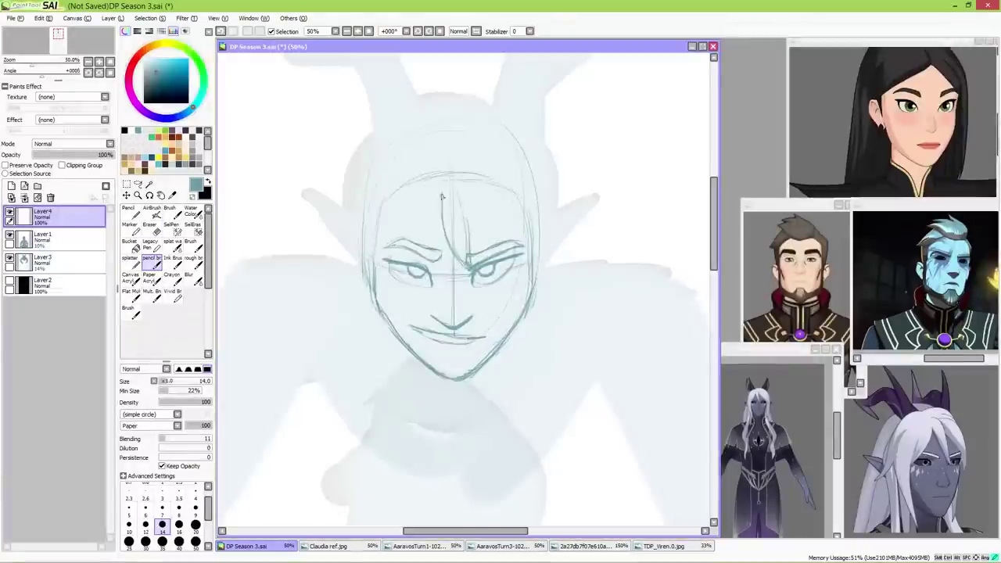
key("ctrl+z")
- Draw the parted fringe, rework the angry brows and eyes, and erase the mouth line
mouse_move(446, 149)
left_mouse_down()
mouse_move(539, 250)
mouse_move(540, 309)
left_mouse_up()
left_click(891, 117)
left_click(402, 258)
left_click_drag(402, 259, 512, 242)
key("e")
key("n")
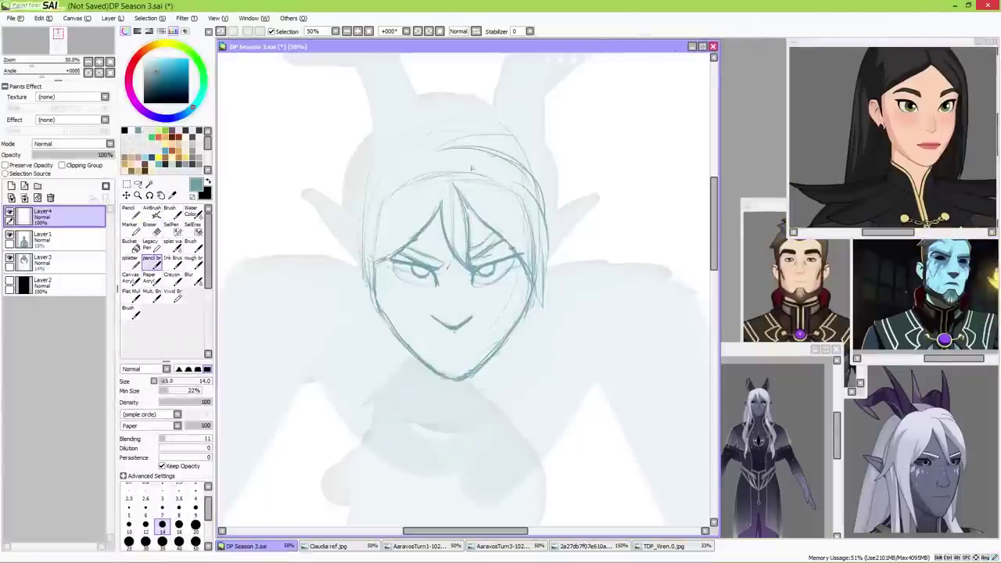
- Sketch the crown of the head, the first branching horn and the long side locks
scroll(485, 234, "up", 3)
left_click_drag(452, 201, 501, 102)
scroll(348, 208, "down", 5)
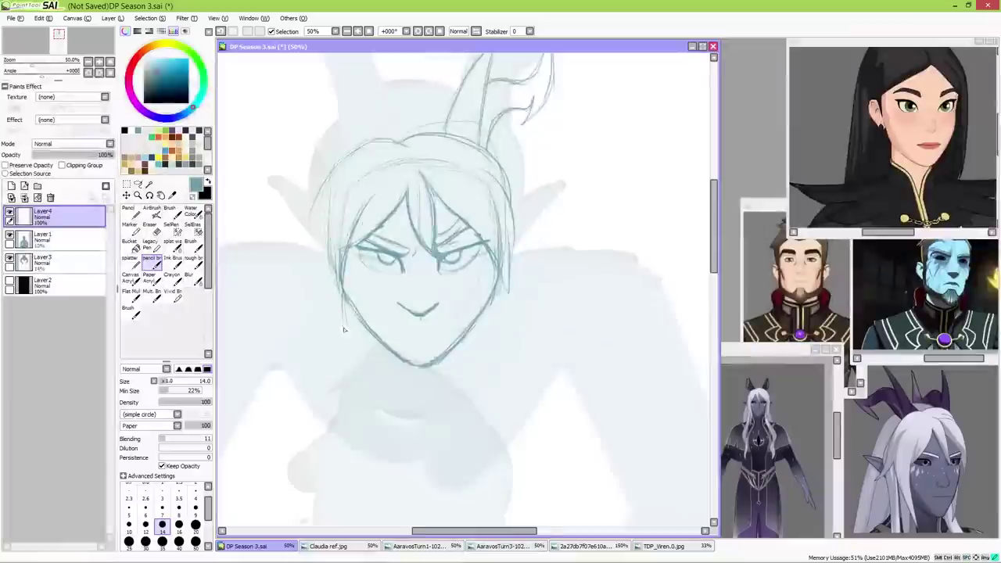
scroll(369, 179, "up", 5)
left_click_drag(434, 386, 436, 362)
key("n")
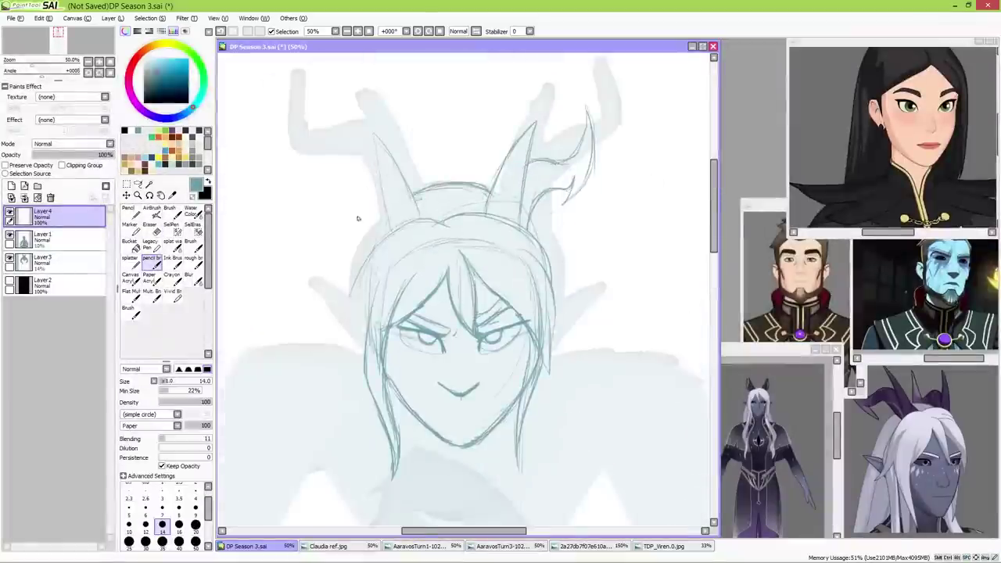
- Add the pointed ears and draw the matching branching horn on the other side of the head
left_click_drag(368, 262, 338, 321)
left_click_drag(552, 294, 580, 297)
mouse_move(423, 222)
left_mouse_down()
mouse_move(372, 133)
mouse_move(312, 114)
left_mouse_up()
left_click_drag(313, 117, 344, 207)
left_click_drag(485, 219, 520, 141)
scroll(481, 227, "down", 4)
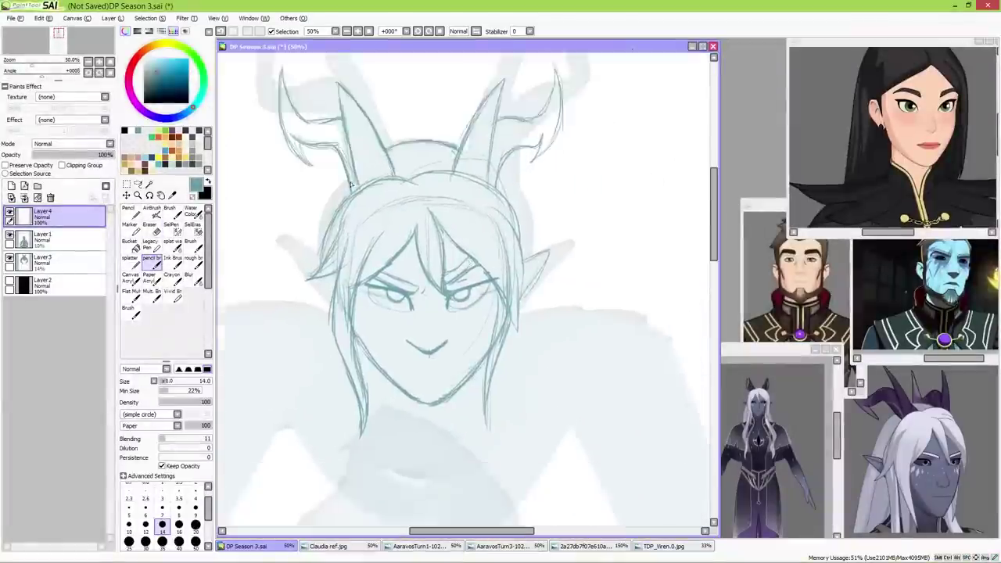
- Clean up the horned figure's eye area, adjust it with a transform and add the irises
key("v")
key("e")
left_click_drag(374, 226, 418, 252)
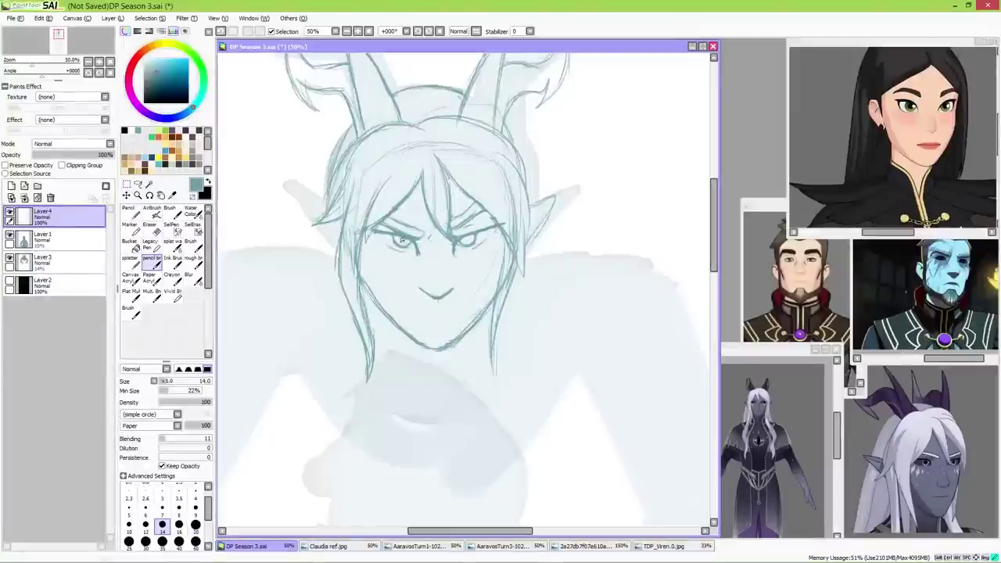
key("ctrl+t")
key("Return")
key("n")
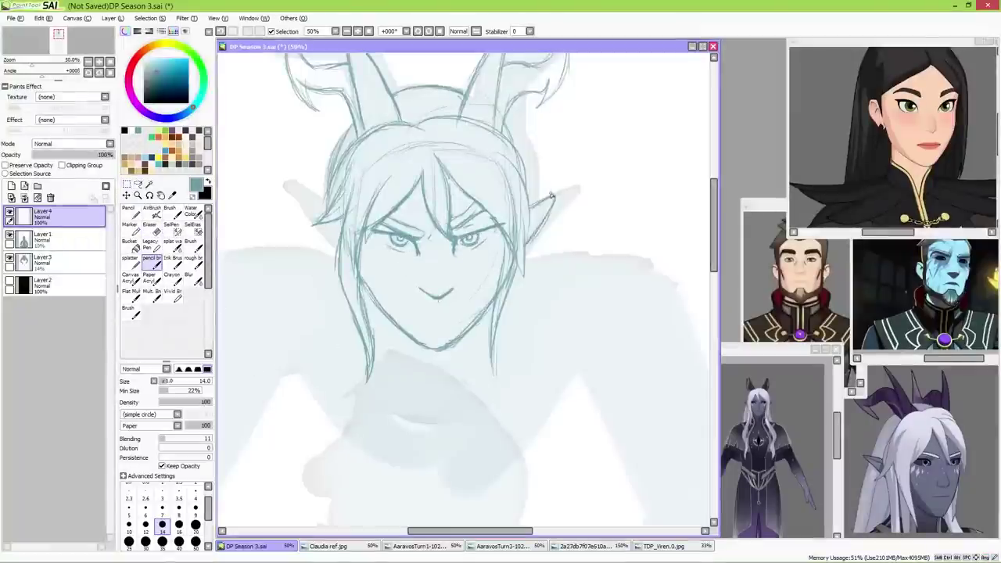
- Draw the horned figure's smirk and refine the face outline and side hair, erasing stray lines
mouse_move(395, 295)
left_mouse_down()
mouse_move(455, 291)
mouse_move(452, 314)
left_mouse_up()
left_click_drag(497, 266, 507, 284)
key("e")
left_click_drag(509, 234, 352, 203)
key("n")
key("e")
key("n")
left_click_drag(512, 172, 520, 273)
key("e")
key("n")
- Refine the horned figure's hair and ear and sketch the shoulder lines on both sides of the head
mouse_move(362, 169)
left_mouse_down()
mouse_move(322, 170)
mouse_move(334, 97)
left_mouse_up()
mouse_move(326, 176)
left_mouse_down()
mouse_move(460, 141)
mouse_move(279, 229)
left_mouse_up()
left_click(96, 263)
left_click(66, 216)
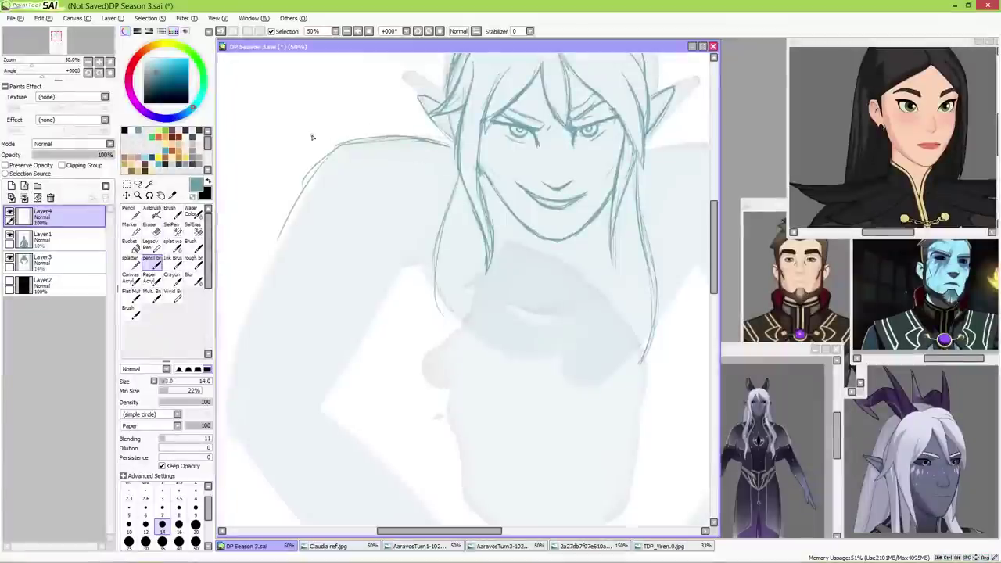
scroll(404, 141, "right", 3)
scroll(511, 264, "down", 2)
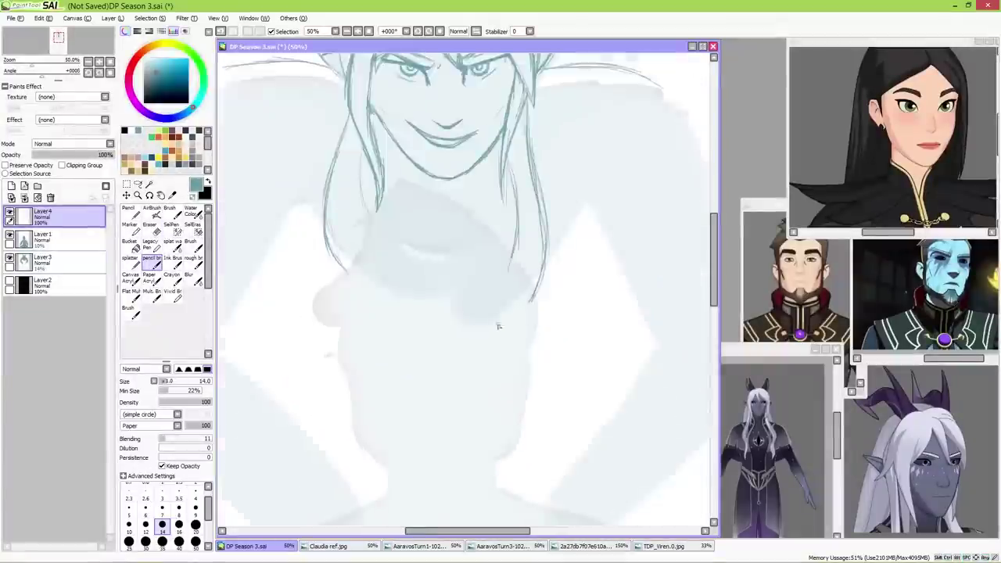
- Sketch the middle figure's head below, with a squared face outline, tapered jaw, ears and hairline
scroll(448, 254, "down", 2)
left_click_drag(373, 380, 387, 290)
left_click_drag(516, 251, 513, 367)
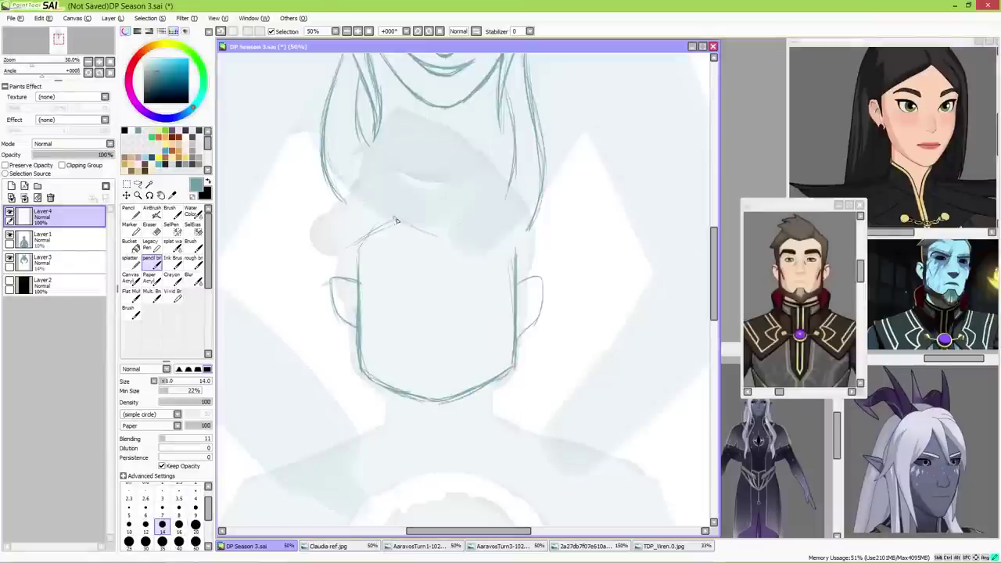
left_click_drag(410, 231, 509, 383)
left_click_drag(356, 250, 508, 381)
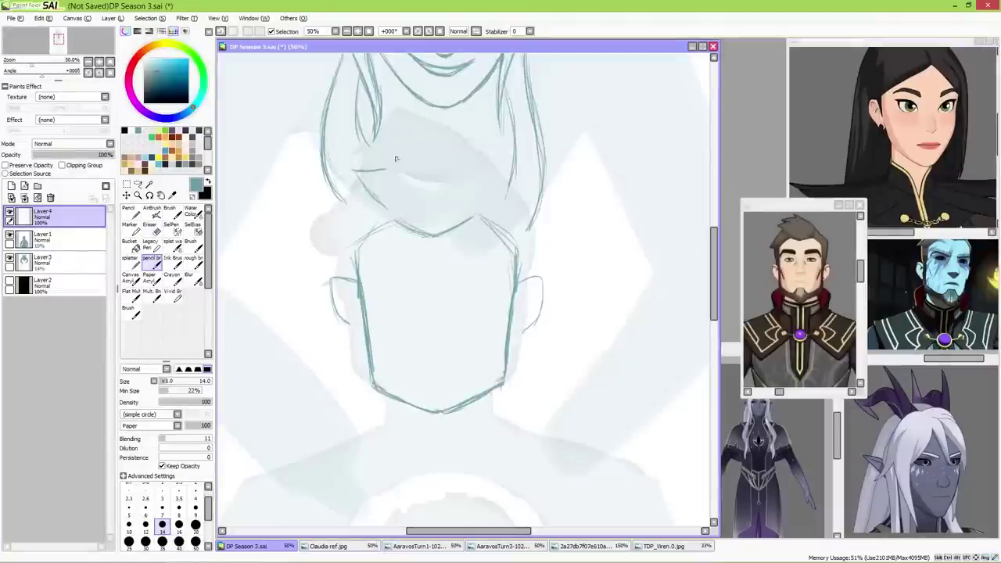
- Sketch the middle figure's swept-up hair with a spiky front tuft and short sides
left_click_drag(493, 213, 524, 251)
left_click_drag(500, 186, 536, 270)
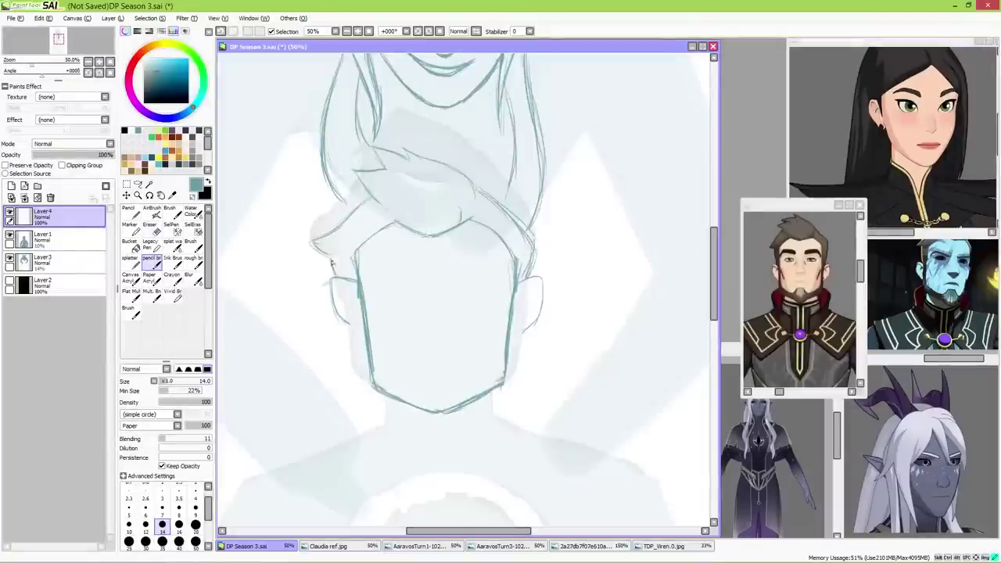
left_click_drag(328, 254, 336, 280)
- Place facial guidelines on the middle figure and sketch his eyes, brows, nose and frowning mouth
scroll(438, 250, "down", 1)
key("ctrl+z")
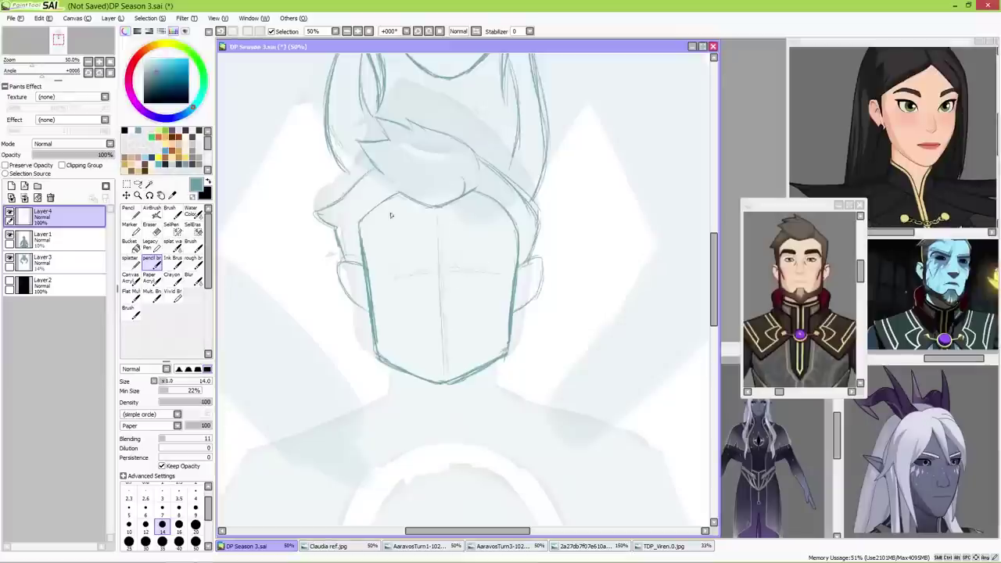
key("ctrl+z")
left_click_drag(438, 236, 436, 338)
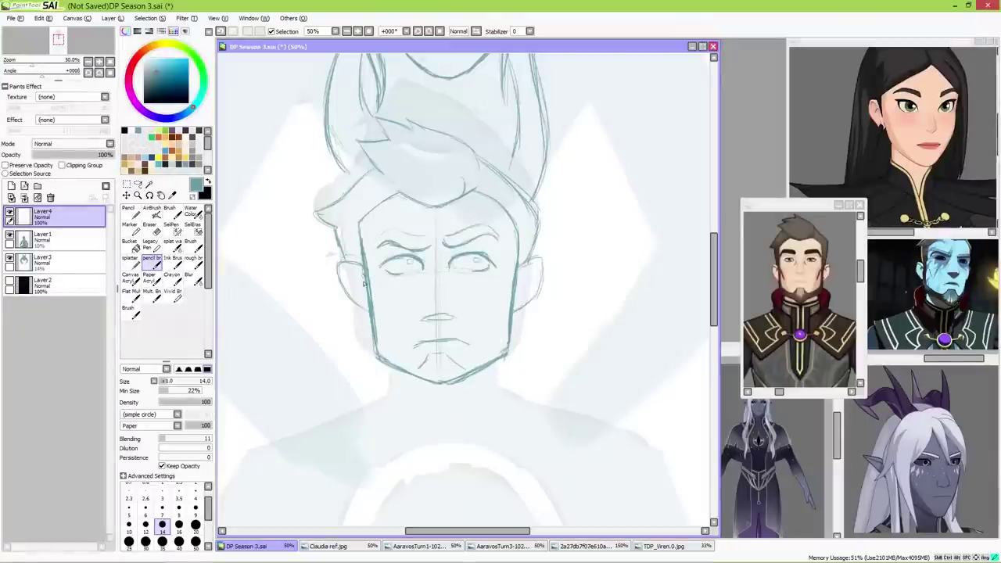
- Refine the middle figure's brows and jaw, and add his goatee and the jagged marks around the eyes
left_click_drag(512, 192, 535, 237)
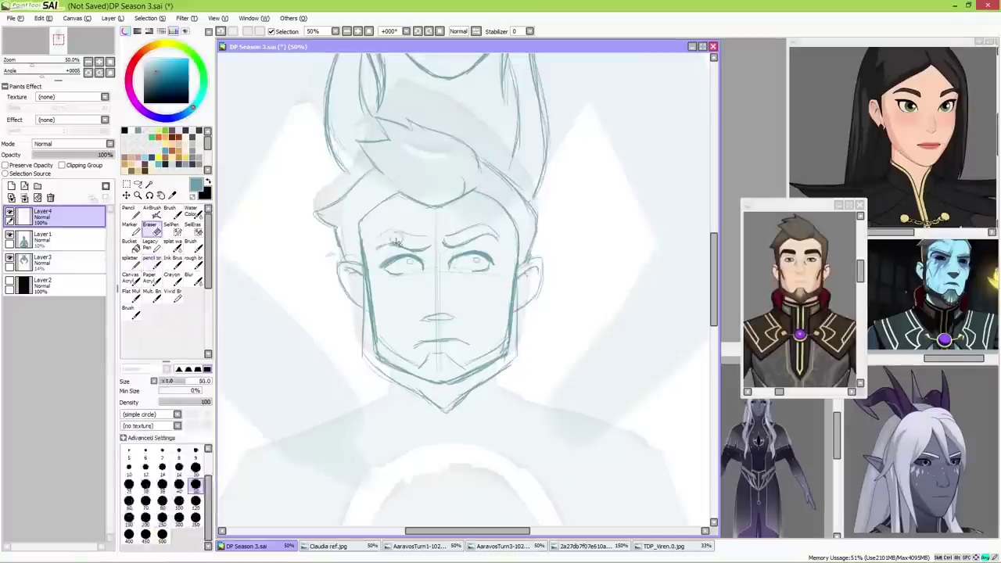
left_click_drag(434, 262, 436, 238)
key("ctrl+z")
key("ctrl+z")
key("ctrl+z")
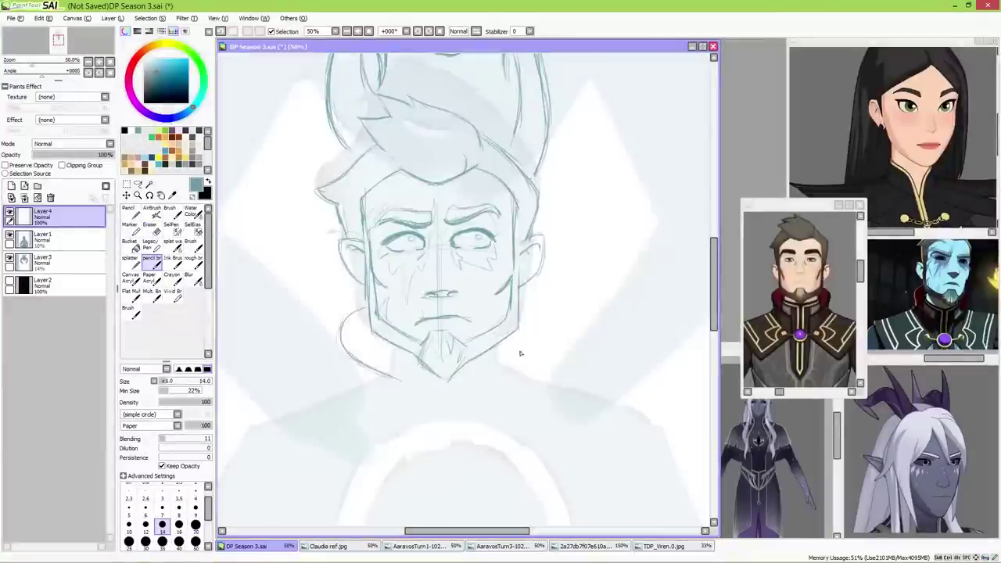
- Sketch the middle figure's high collar and shoulder lines, with the horned figure's hands resting on both shoulders
scroll(451, 259, "down", 3)
left_click_drag(479, 186, 568, 236)
left_click_drag(305, 316, 434, 262)
left_click_drag(364, 266, 401, 325)
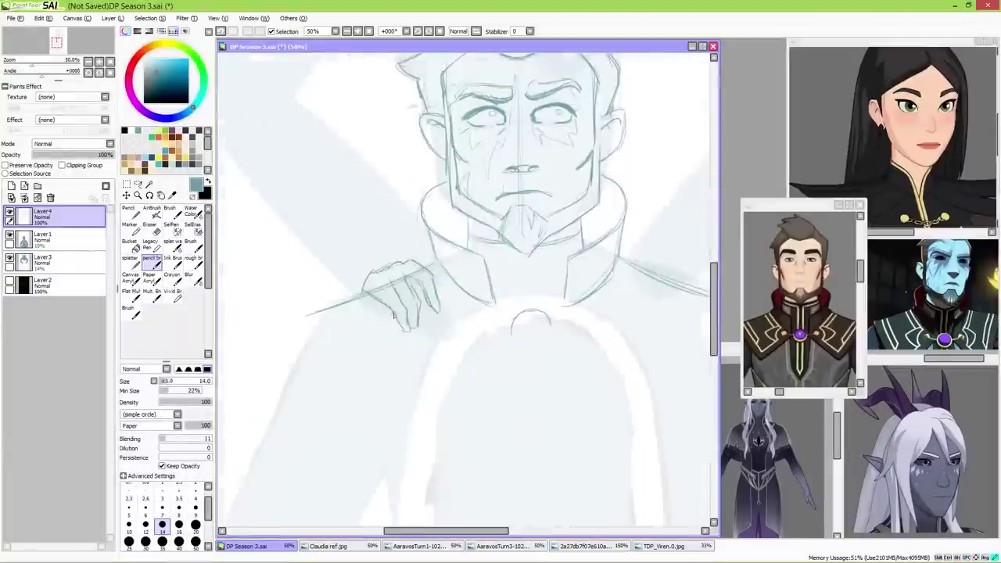
left_click_drag(626, 254, 540, 203)
- Lasso the hand on the middle figure's right shoulder and adjust it with a transform
key("minus")
key("minus")
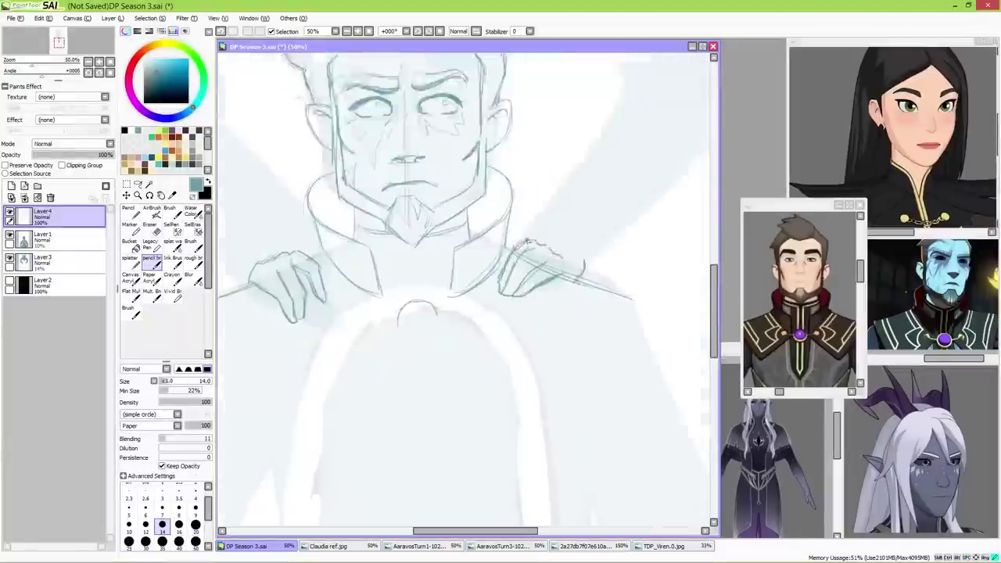
key("l")
left_click_drag(356, 268, 399, 301)
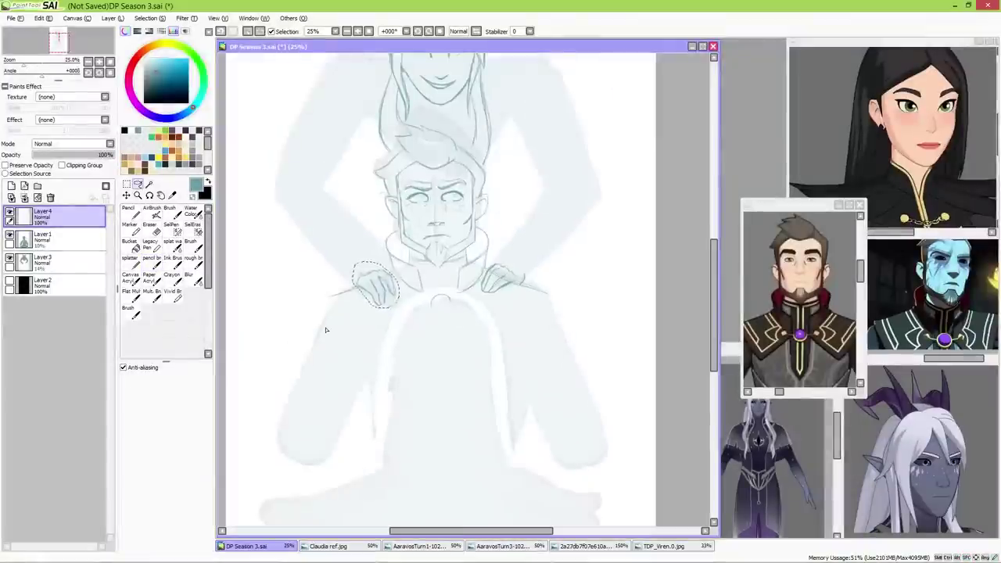
key("ctrl+t")
key("Return")
key("n")
key("plus")
key("plus")
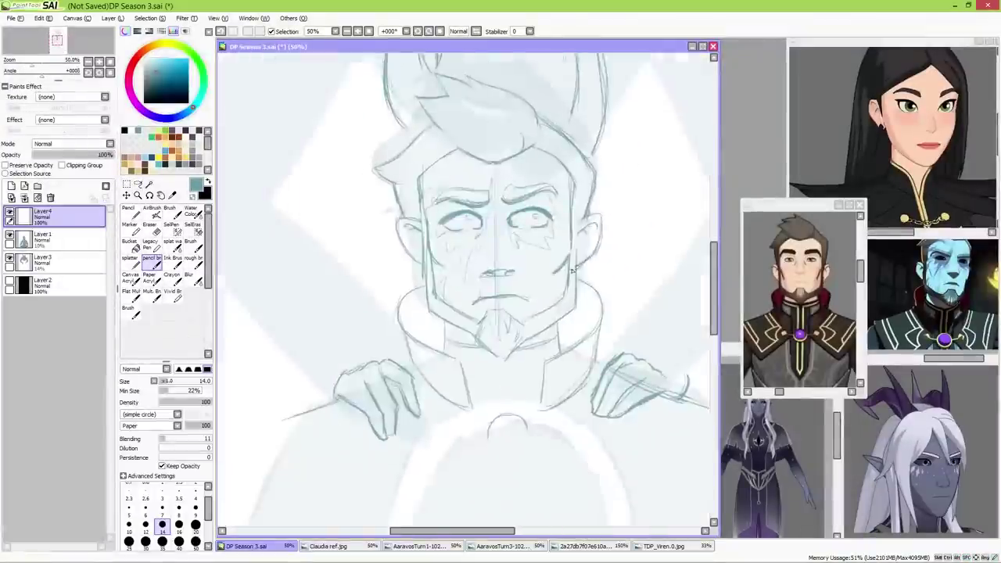
- Sketch the horned figure's upper arms down to the elbows with curved draping sleeve edges
scroll(573, 272, "up", 5)
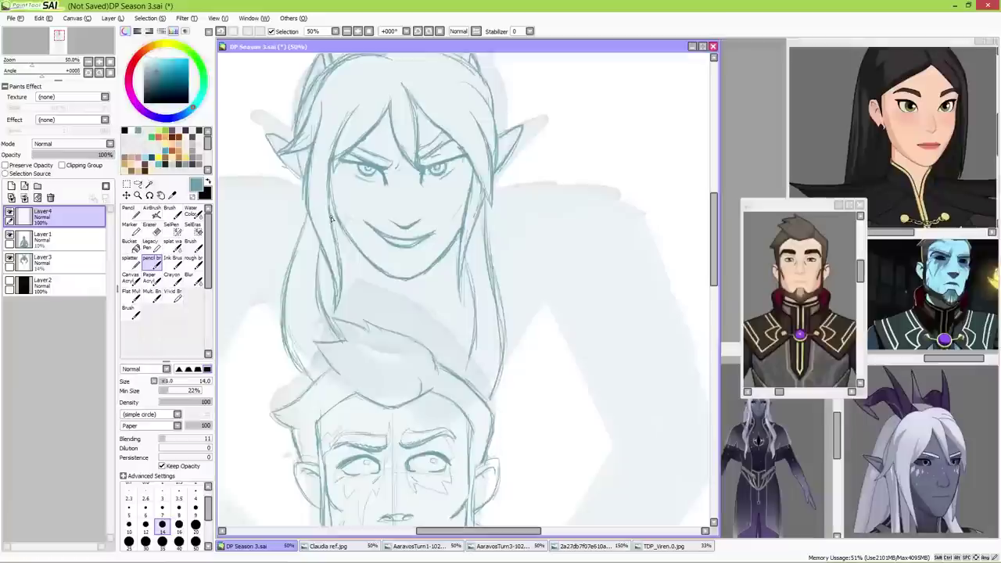
key("minus")
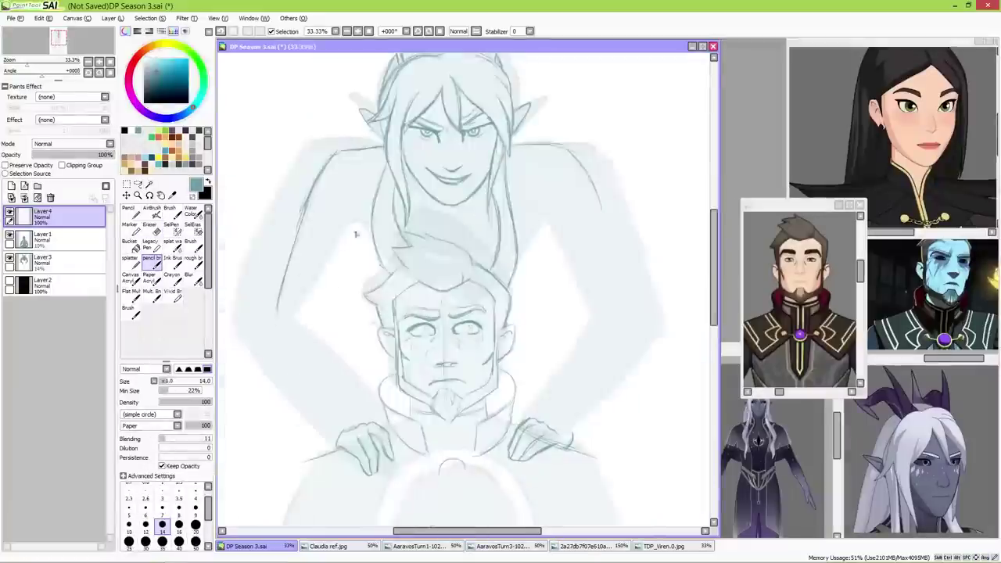
left_click_drag(625, 190, 551, 344)
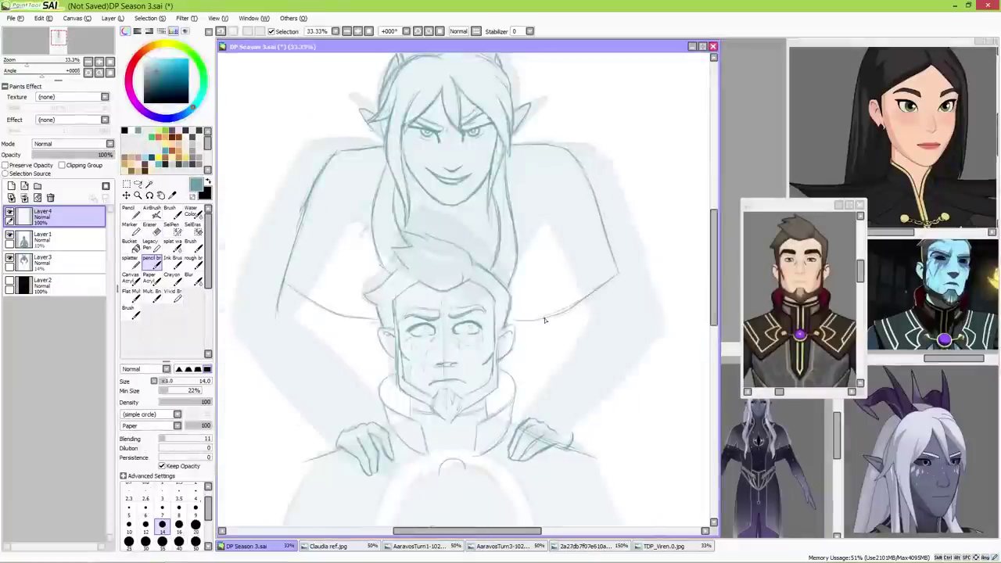
left_click_drag(337, 150, 311, 209)
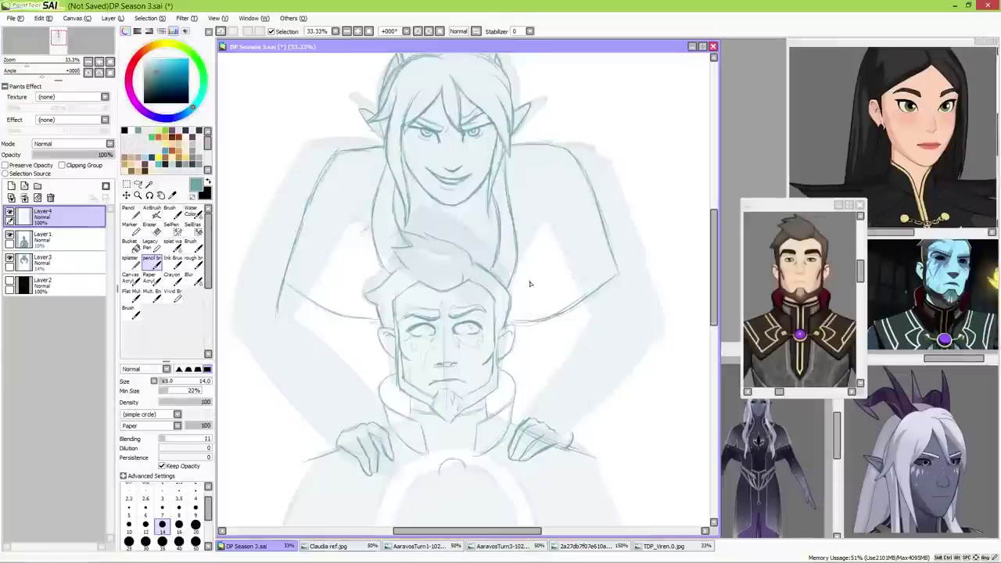
- Draw the horned figure's forearms from the elbows to the hands and join the sleeve edges behind the head
mouse_move(529, 284)
left_mouse_down()
mouse_move(552, 218)
mouse_move(507, 291)
left_mouse_up()
left_click_drag(575, 435, 607, 325)
scroll(571, 313, "down", 2)
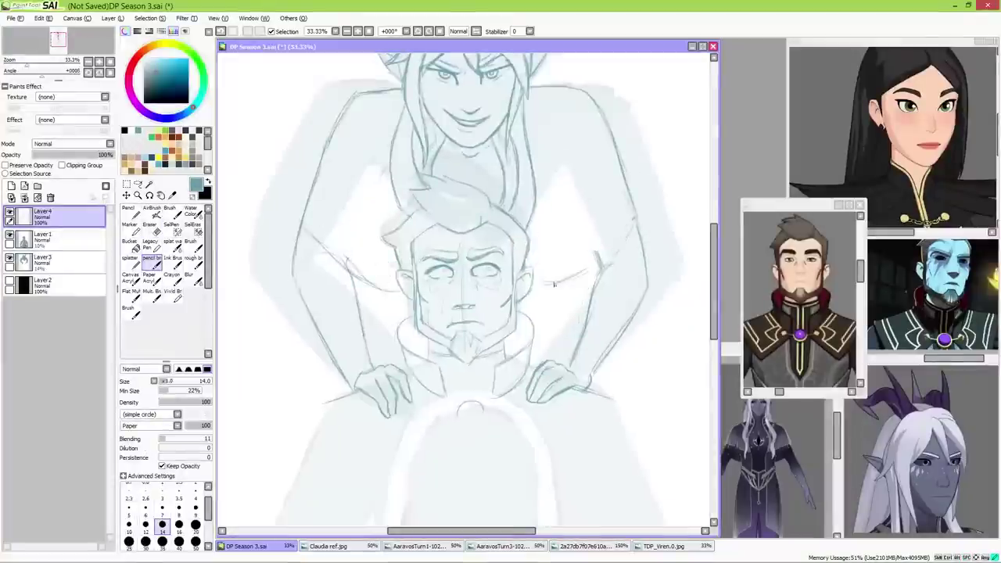
mouse_move(532, 282)
left_mouse_down()
mouse_move(529, 205)
mouse_move(546, 201)
left_mouse_up()
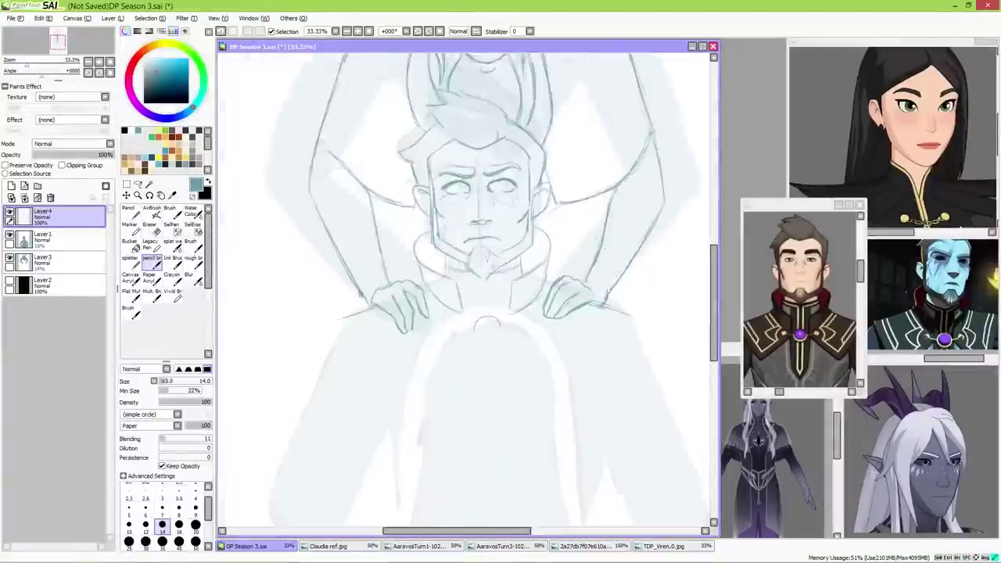
- Sketch the lowest figure's oval head with worried brows, facial guidelines, eyes and a tapered jaw
left_click_drag(485, 313, 469, 215)
left_click_drag(438, 336, 441, 348)
left_click_drag(443, 289, 467, 279)
left_click_drag(486, 280, 512, 288)
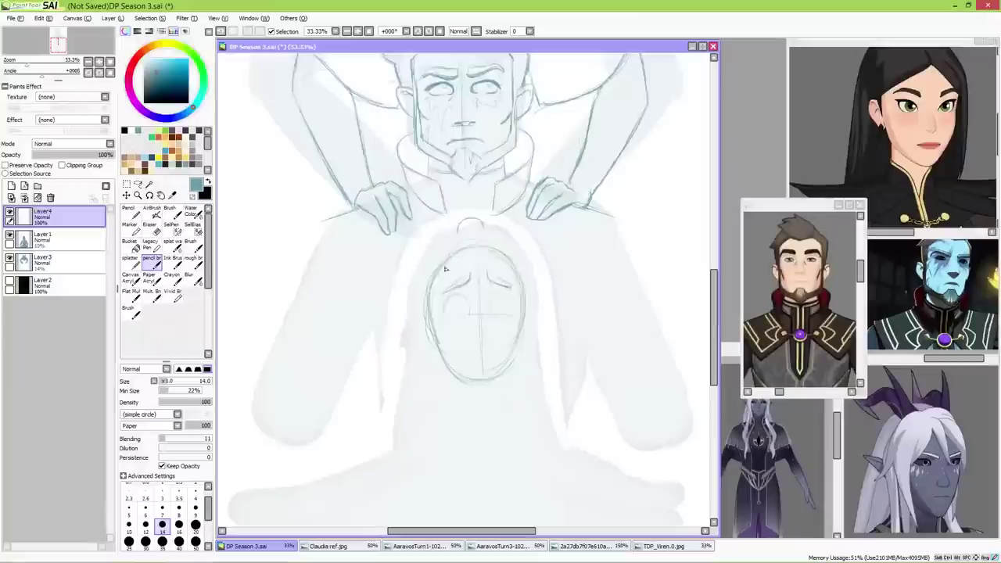
left_click_drag(431, 305, 475, 383)
mouse_move(521, 288)
left_mouse_down()
mouse_move(502, 252)
mouse_move(494, 387)
left_mouse_up()
- Draw the lowest figure's long straight hair with a strand crossing one eye, plus the earring, and erase stray lines
left_click_drag(478, 247, 501, 363)
left_click_drag(519, 244, 540, 430)
left_click_drag(507, 228, 406, 422)
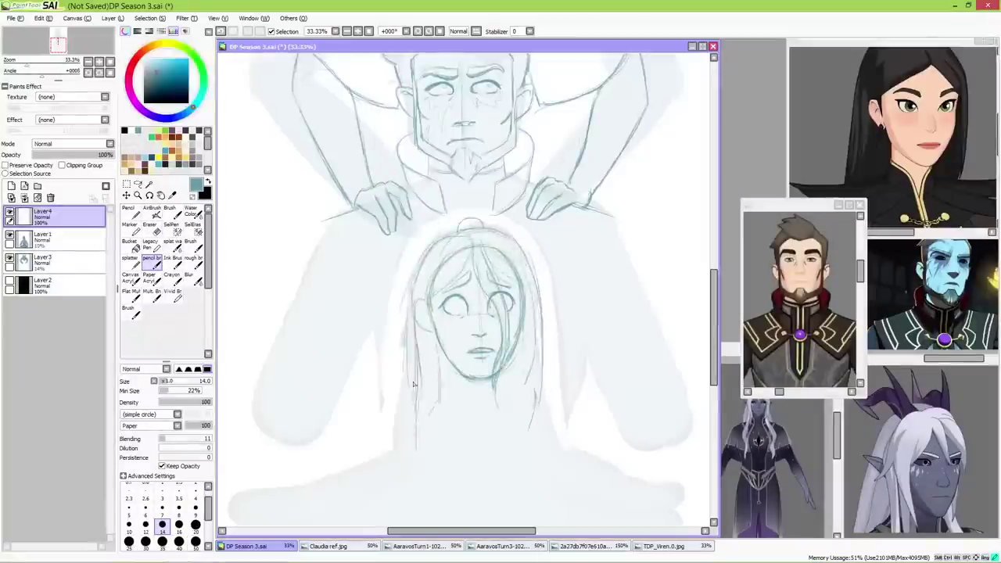
left_click_drag(430, 337, 399, 205)
left_click_drag(501, 133, 508, 270)
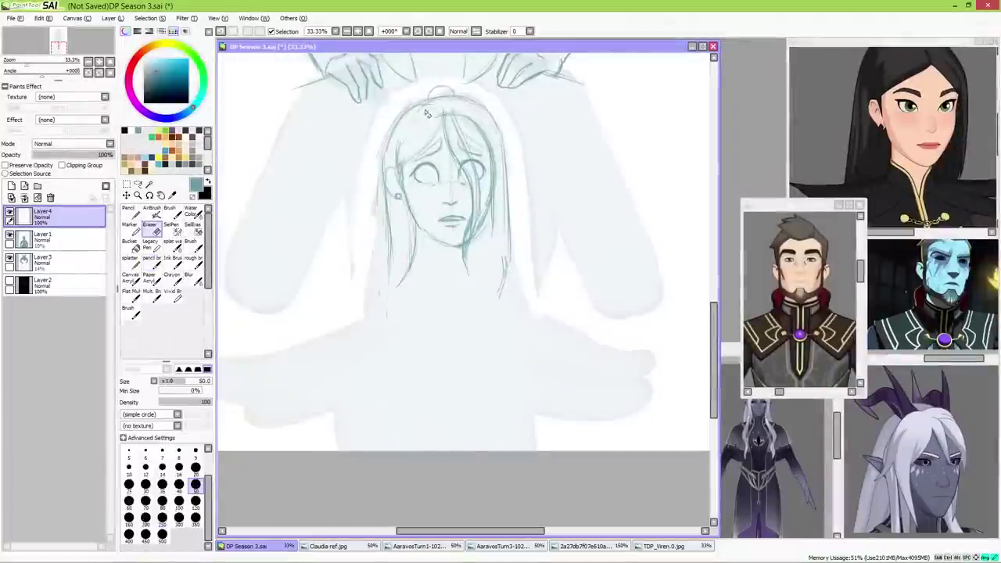
left_click_drag(467, 121, 493, 182)
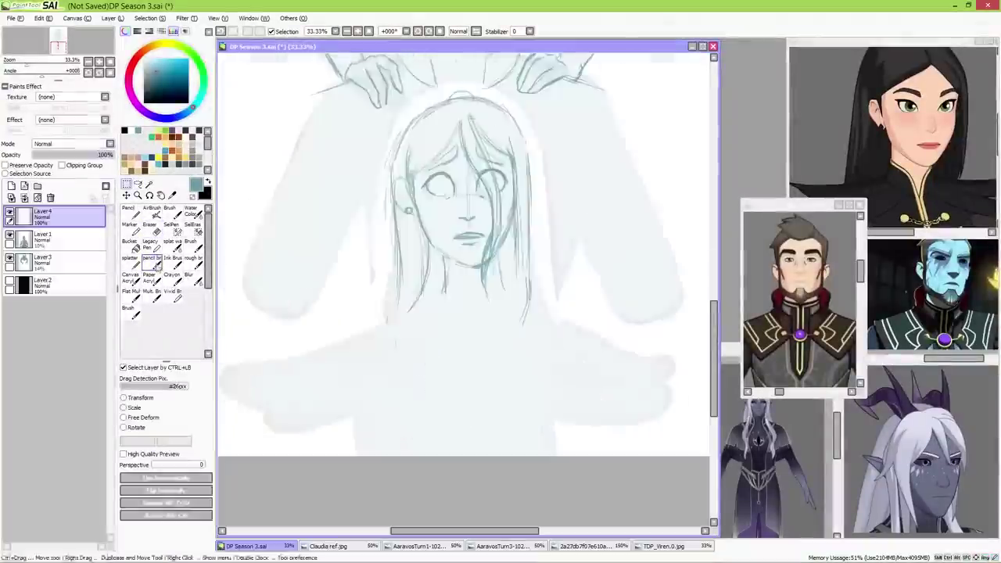
- Sketch the lowest figure's neck, high collar, feathered shoulder mantle, clasp and torso with arms down to the canvas edge
left_click_drag(438, 293, 286, 377)
left_click_drag(493, 277, 649, 368)
left_click_drag(571, 352, 561, 468)
mouse_move(493, 262)
left_mouse_down()
mouse_move(473, 321)
mouse_move(289, 375)
left_mouse_up()
left_click_drag(508, 320, 642, 368)
left_click_drag(461, 274, 469, 318)
left_click_drag(469, 318, 469, 233)
mouse_move(450, 273)
left_mouse_down()
mouse_move(525, 284)
mouse_move(422, 367)
left_mouse_up()
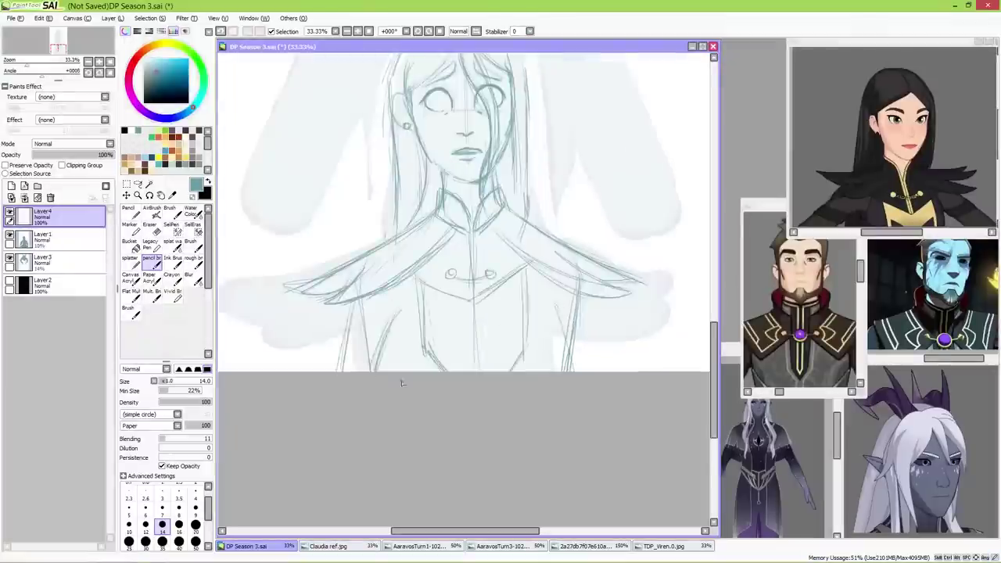
left_click_drag(391, 313, 397, 368)
left_click_drag(559, 297, 543, 346)
- Block in the hands resting on the lowest figure's shoulders and the pointed corners of the middle figure's mantle
scroll(387, 261, "up", 5)
scroll(510, 348, "down", 6)
left_click_drag(509, 348, 545, 374)
left_click_drag(356, 336, 379, 294)
scroll(432, 195, "up", 4)
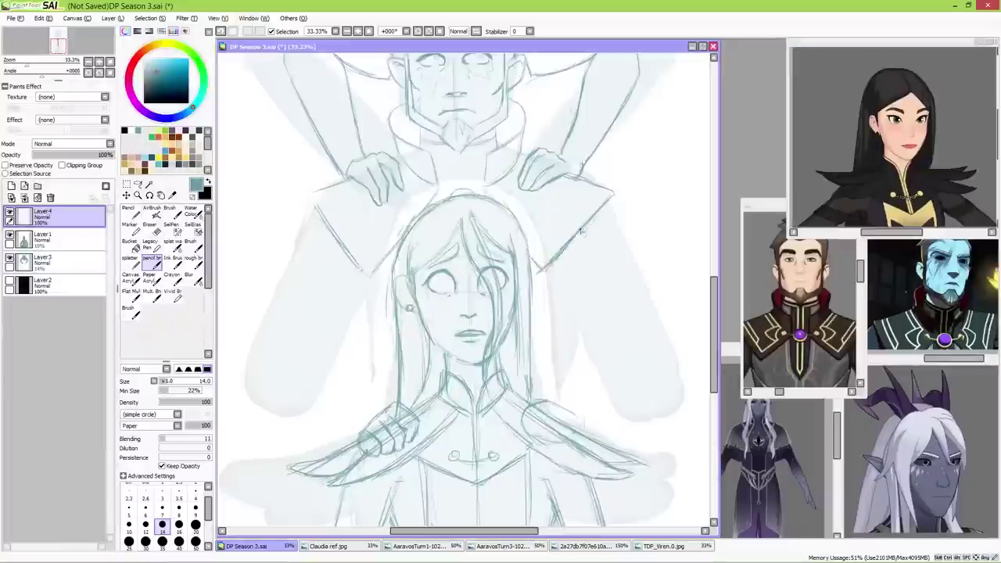
- Draw the middle figure's arms from beneath the mantle, bending at the elbows toward the lowest figure's shoulders
left_click_drag(309, 221, 301, 352)
left_click_drag(367, 270, 383, 402)
left_click_drag(344, 368, 309, 438)
left_click_drag(606, 218, 618, 328)
left_click_drag(571, 258, 562, 355)
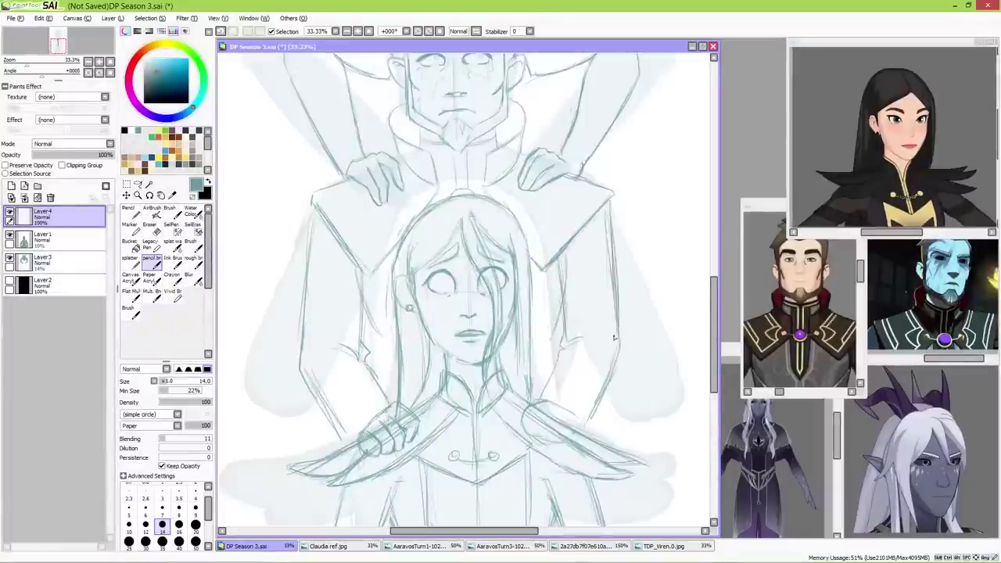
- Sketch the fingers of the hand on the lowest figure's left shoulder and hide the silhouette layers Layer1 and Layer3
left_click_drag(529, 422, 490, 323)
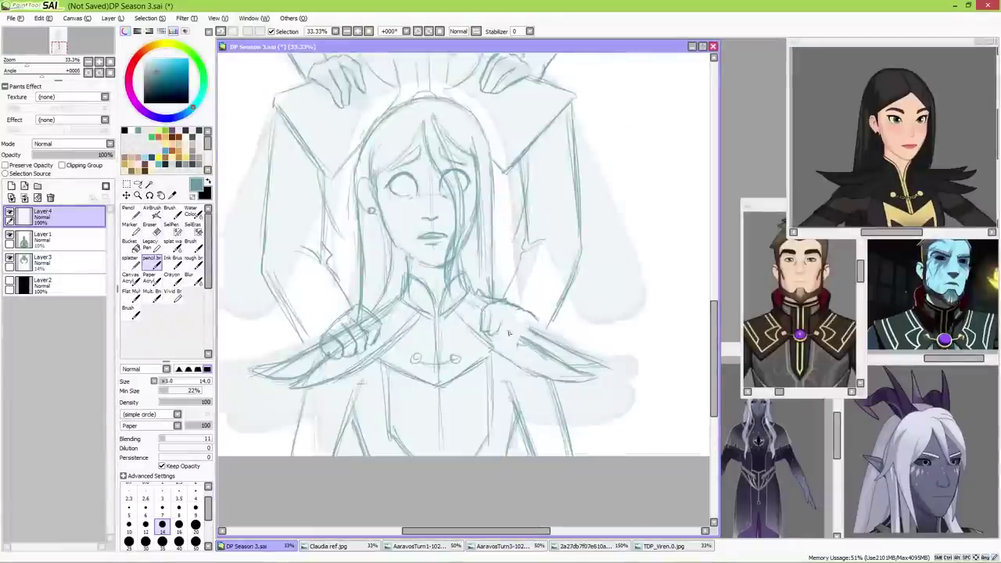
key("ctrl+minus")
key("ctrl+t")
key("Return")
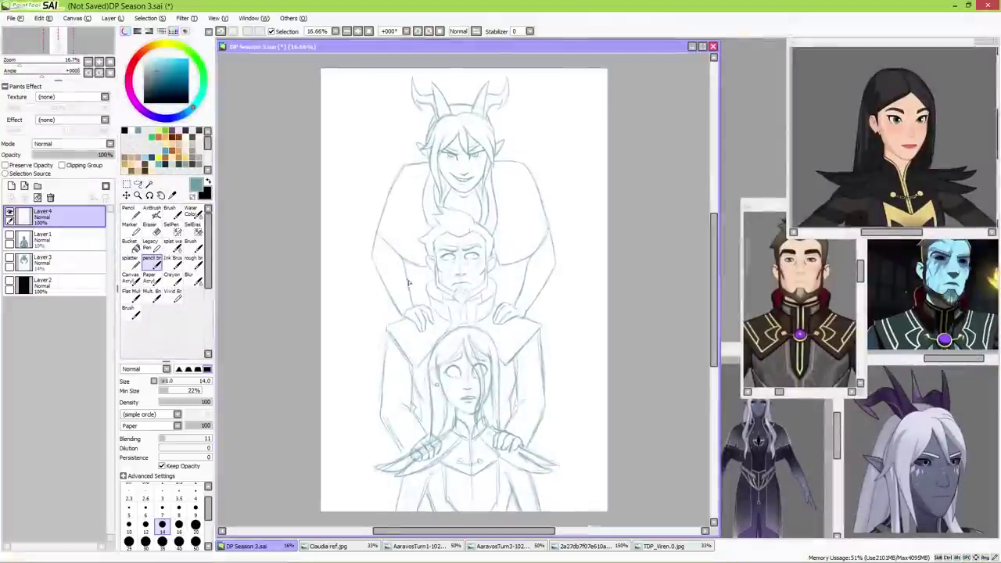
- Refine the horned figure's face and add small diamond markings under both eyes, erasing stray lines
scroll(510, 162, "up", 5)
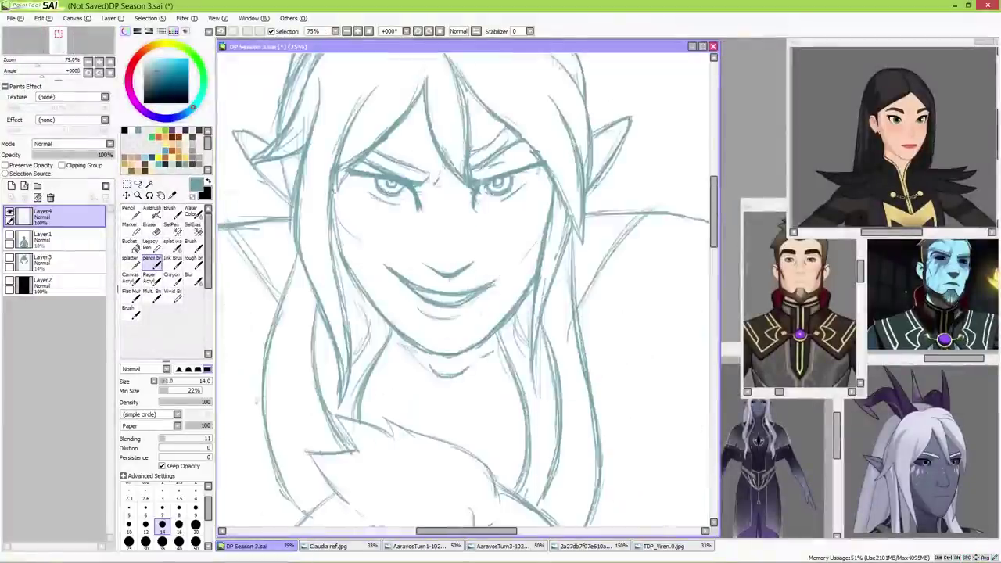
key("e")
key("n")
scroll(355, 161, "down", 2)
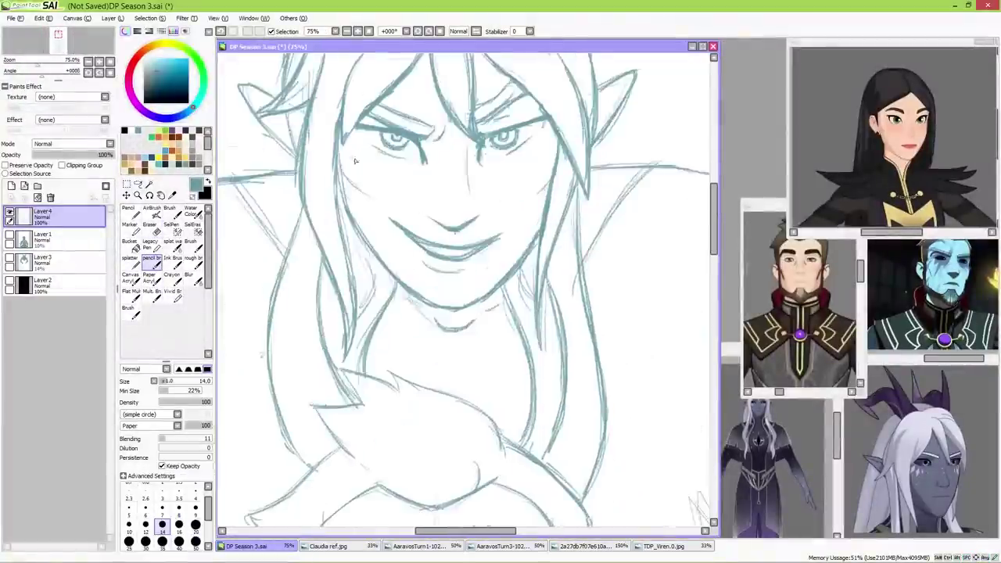
left_click_drag(546, 148, 576, 184)
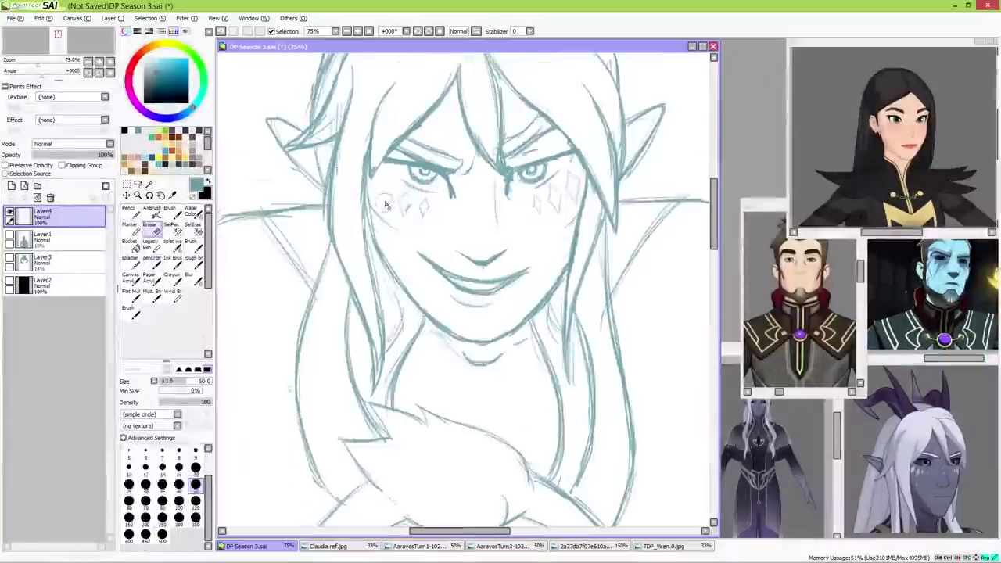
left_click_drag(515, 176, 472, 214)
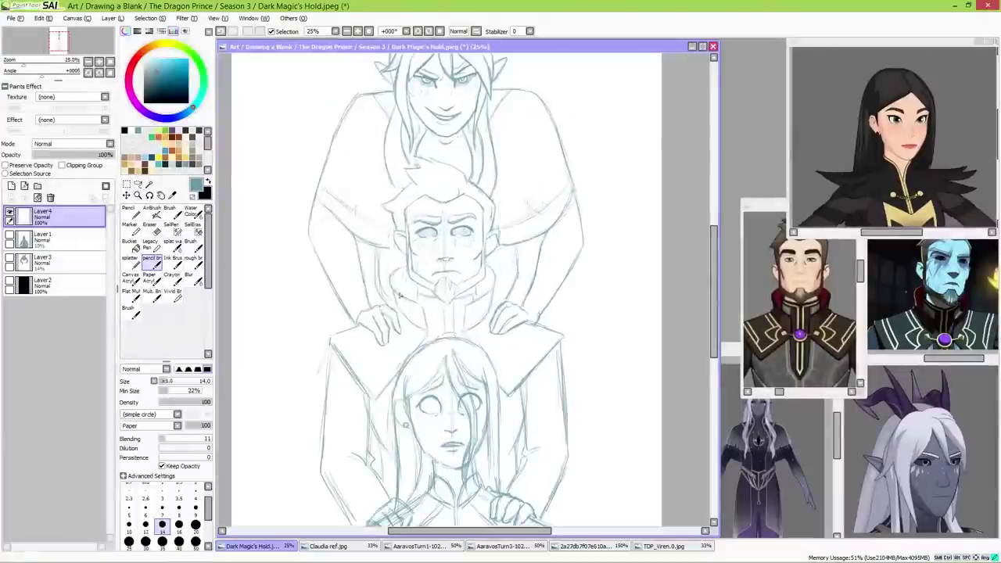
- Draw a full-height vertical centre line on a separate layer and straighten it with a Free Deform transform
left_click_drag(462, 69, 464, 513)
left_click(125, 195)
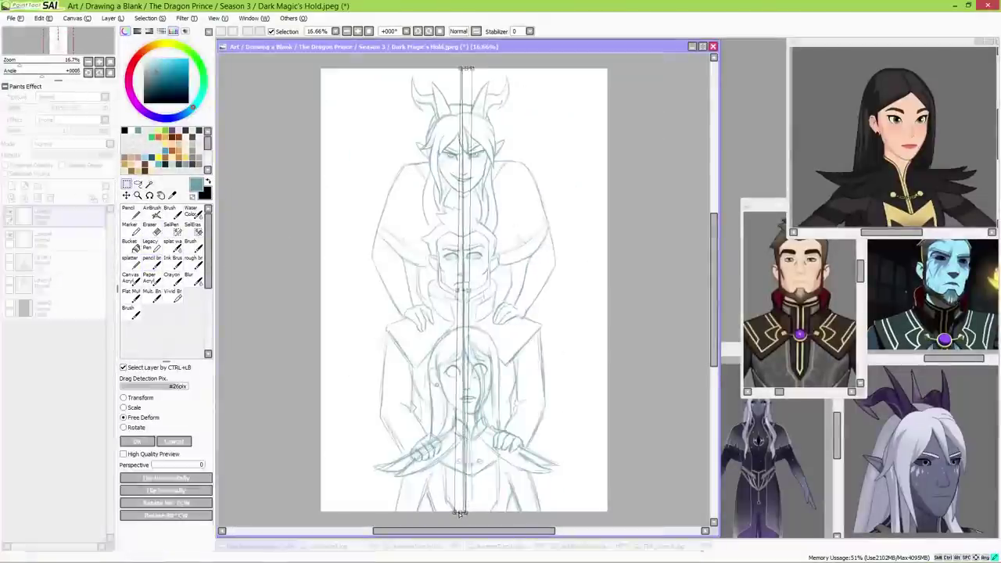
key("ctrl+t")
key("Escape")
key("ctrl+t")
key("Return")
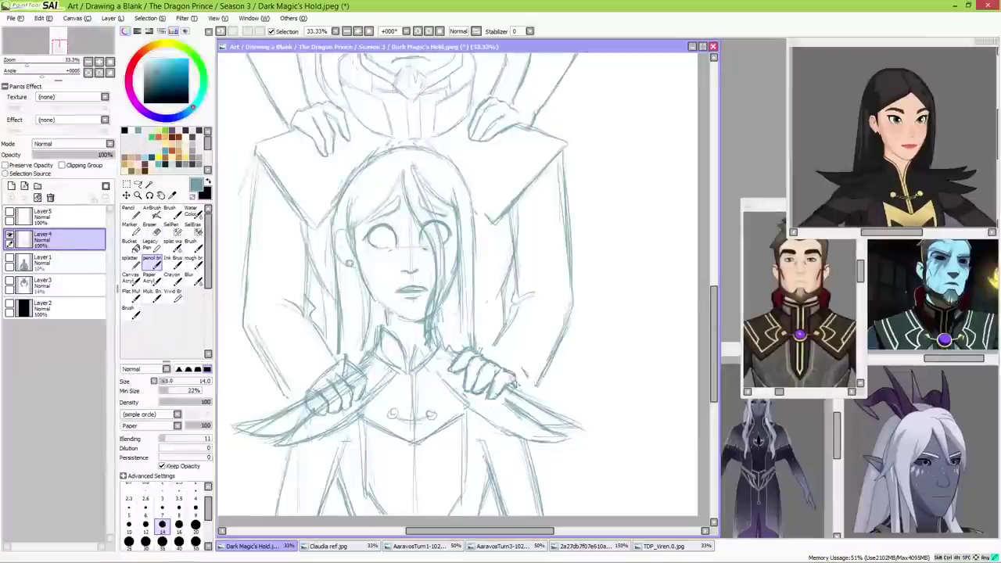
- Erase the mantle lines crossing the hand on the lowest figure's right shoulder and tidy the hair around the face
left_click_drag(336, 367, 352, 381)
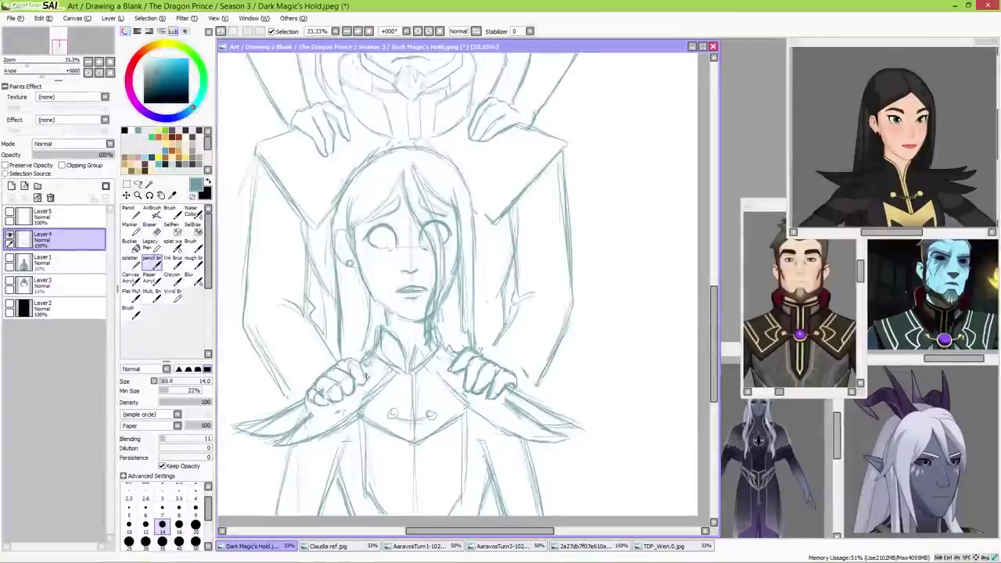
key("e")
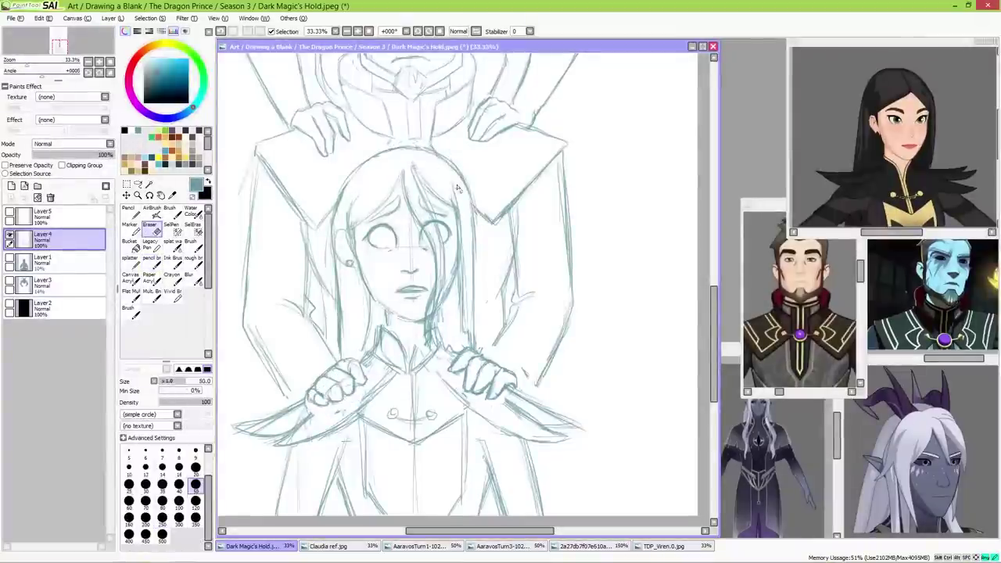
key("n")
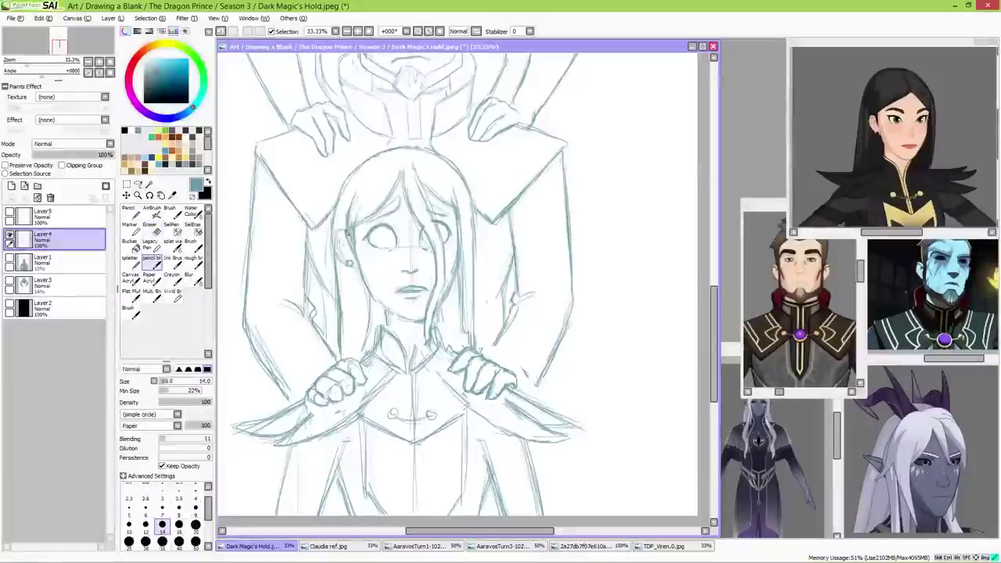
- Add a new layer below Layer4 and sketch red construction lines for the horned figure's torso behind the middle figure
scroll(372, 294, "up", 5)
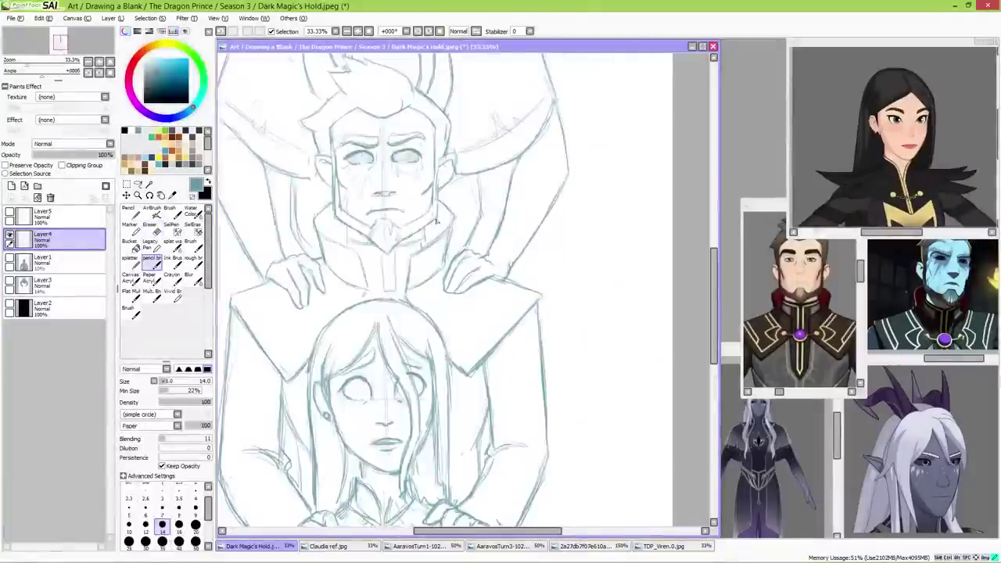
scroll(514, 266, "up", 3)
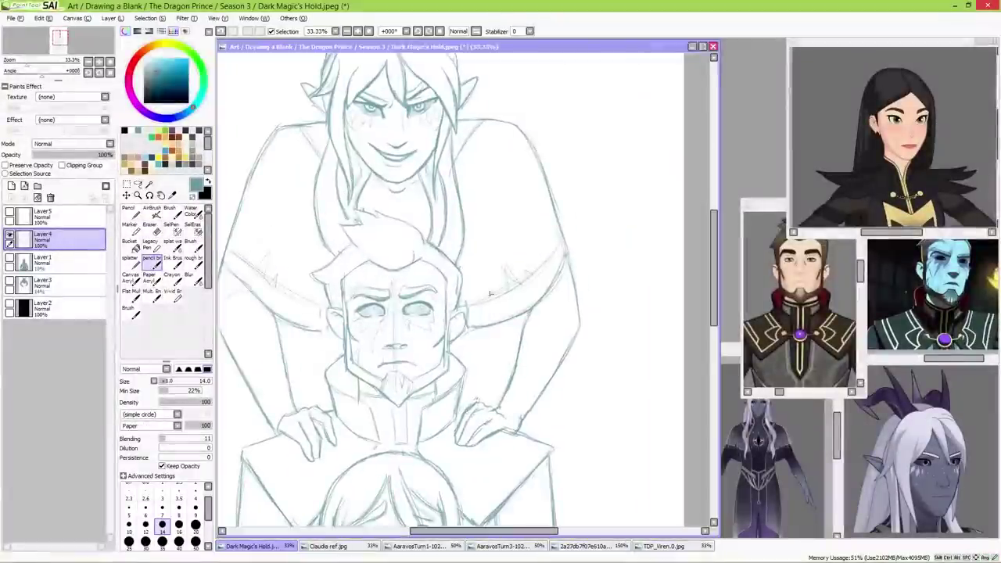
scroll(487, 140, "up", 1)
key("ctrl+shift+n")
scroll(362, 278, "down", 4)
- Draw the horned figure's torso edges on Layer4, placing that layer above Layer5 and hiding Layer6
left_click(43, 238)
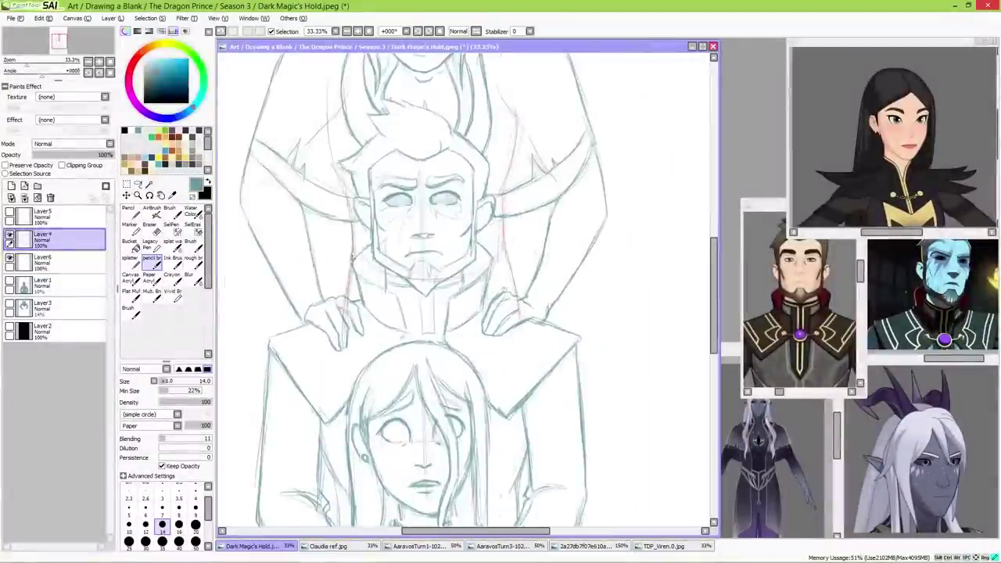
scroll(488, 283, "up", 2)
scroll(487, 283, "up", 2)
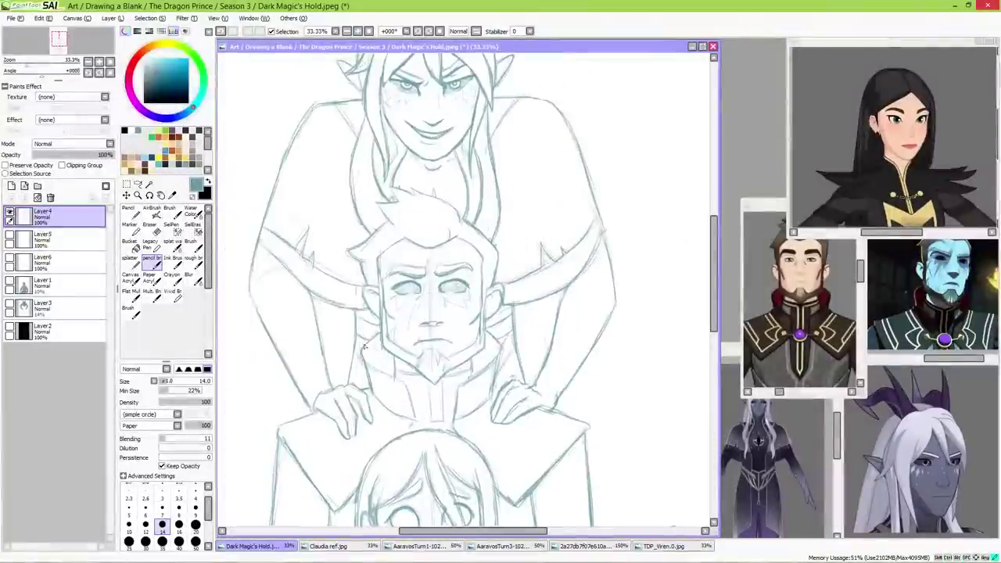
- Sharpen the spiked, draping edge of the horned figure's left sleeve and erase the rough lines around it
scroll(505, 105, "up", 3)
scroll(492, 152, "down", 2)
scroll(471, 255, "up", 4)
key("n")
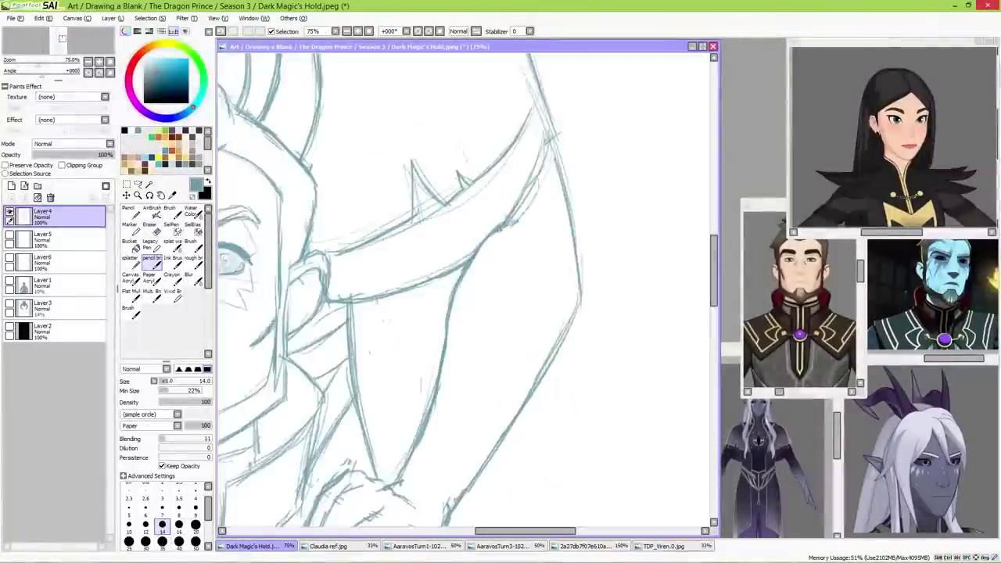
key("h")
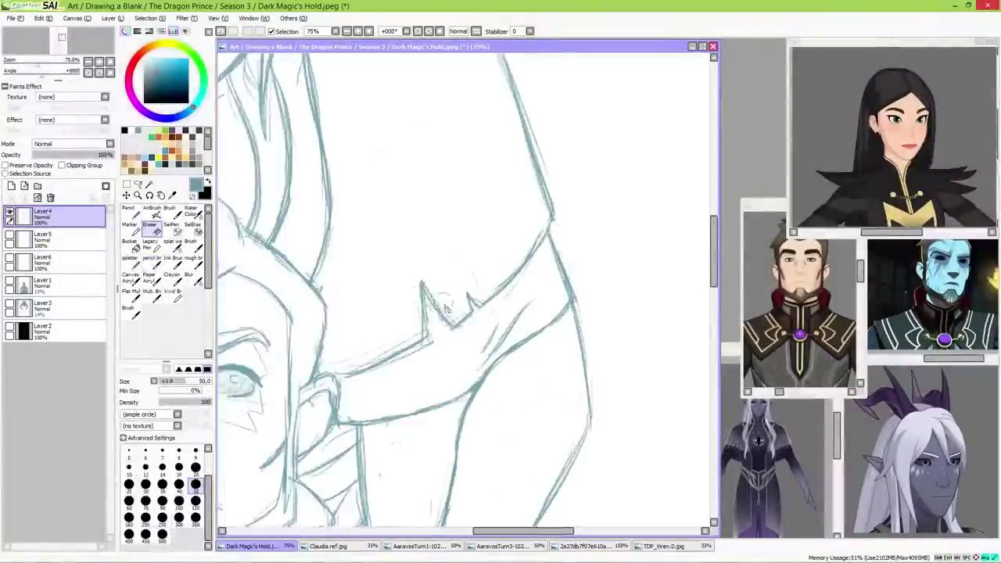
- Lasso the horned figure's right-side horns and shift them inward with a transform to balance the opposite pair
scroll(340, 225, "left", 3)
scroll(340, 225, "down", 3)
scroll(438, 156, "up", 2)
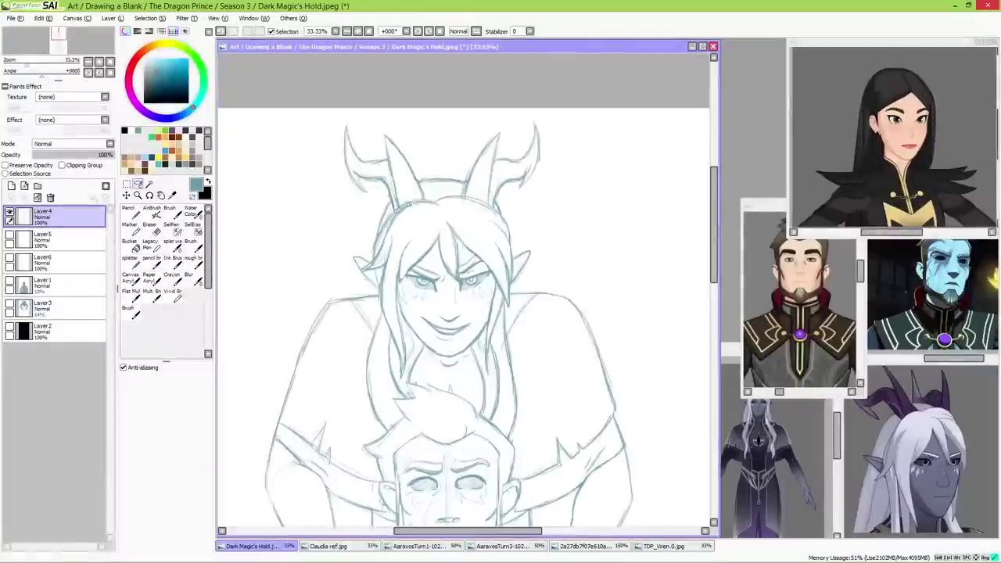
key("ctrl+t")
left_click_drag(390, 160, 500, 165)
key("Return")
key("e")
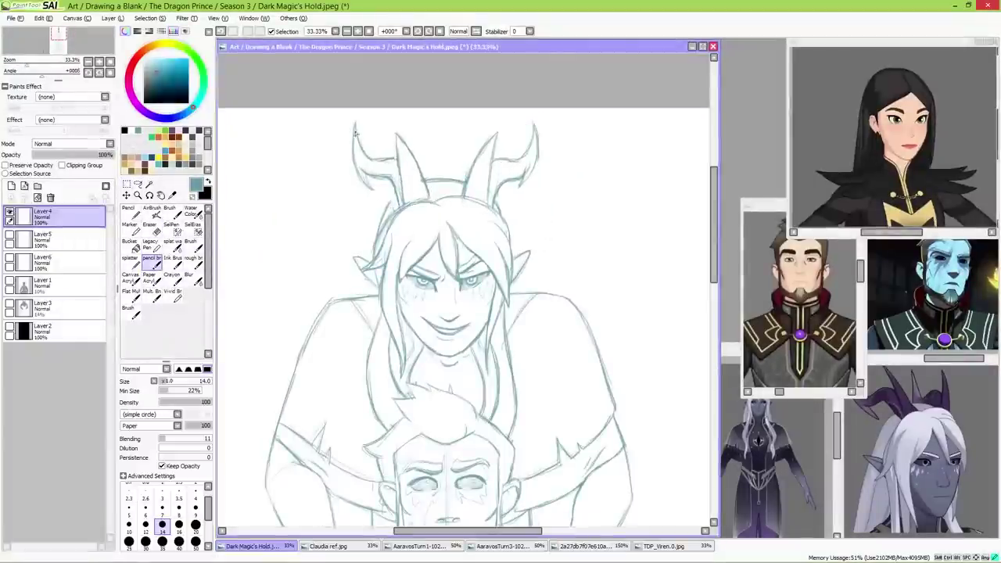
- Erase the construction lines around the lowest figure's eyes and nose and touch up the front hair strands
scroll(459, 239, "down", 5)
scroll(407, 152, "up", 3)
key("b")
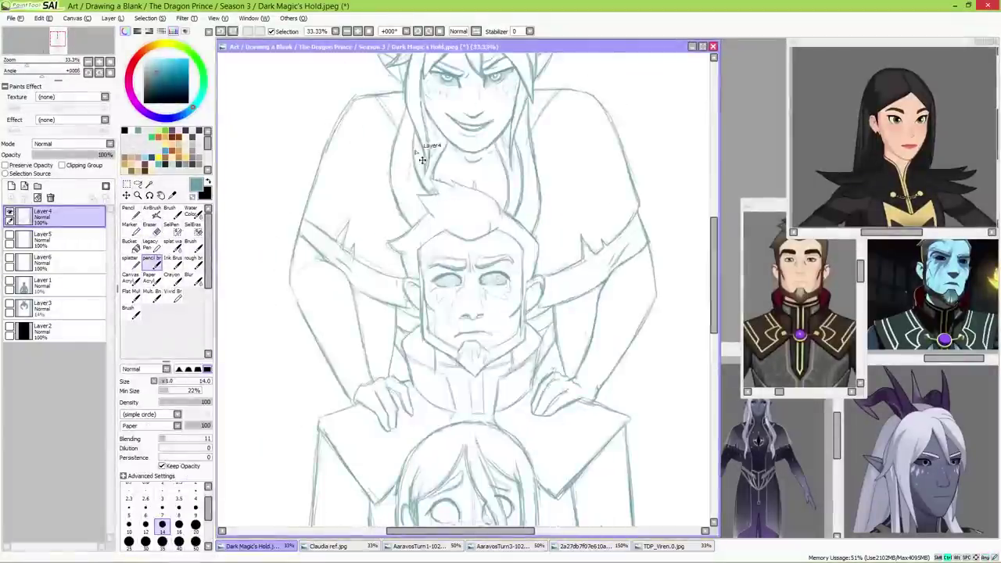
scroll(527, 109, "up", 1)
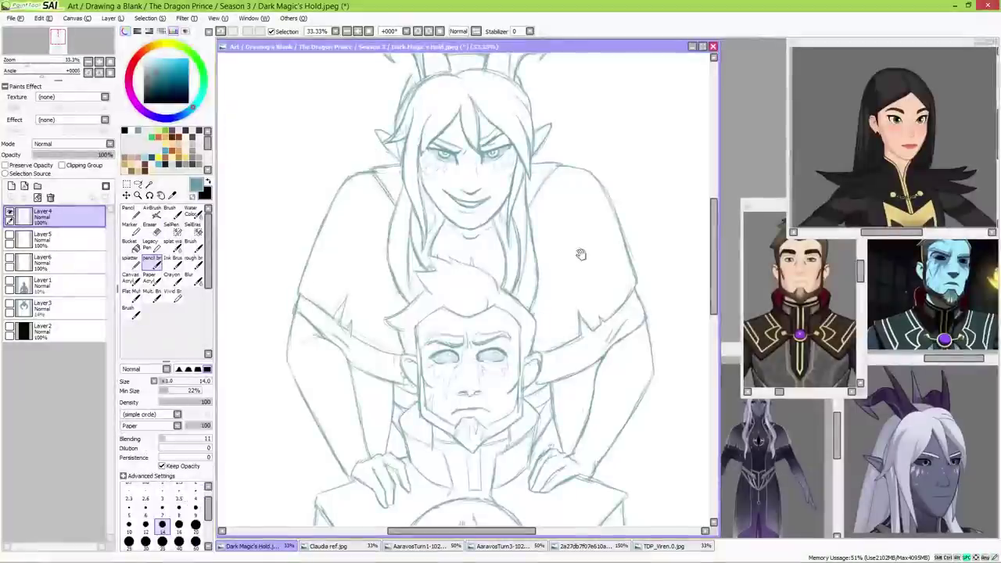
scroll(325, 249, "down", 1)
scroll(325, 250, "up", 2)
key("e")
scroll(402, 347, "up", 1)
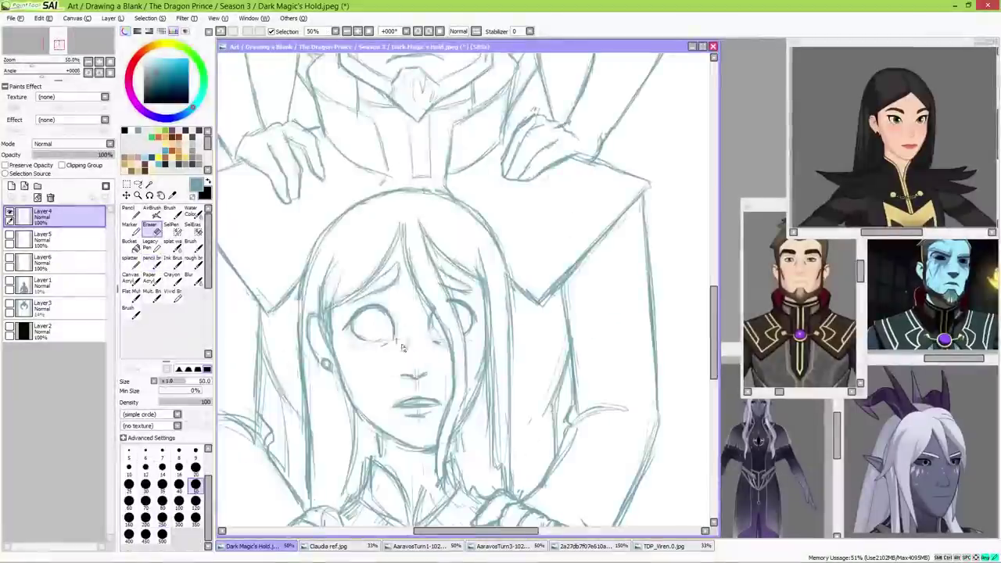
key("b")
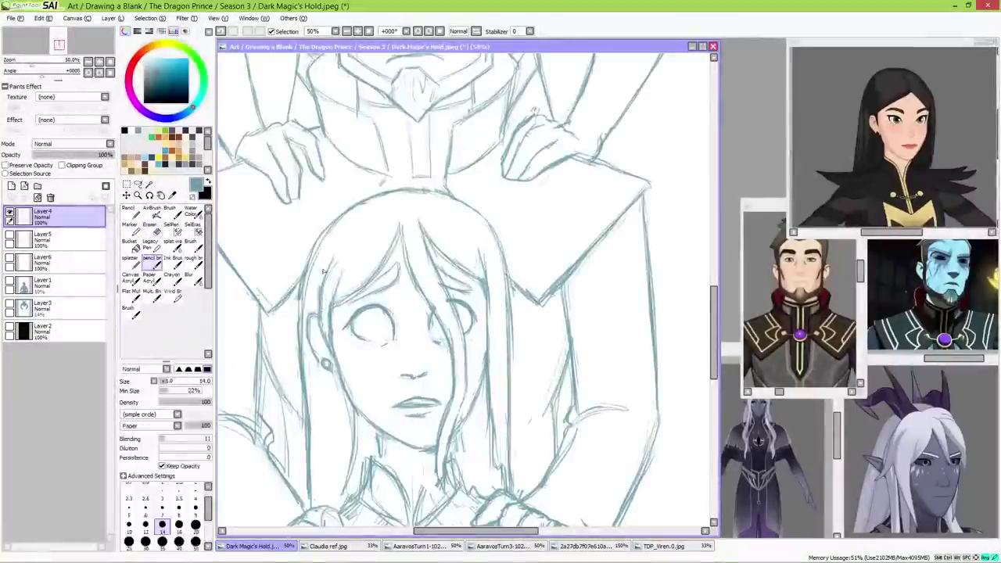
- Clean up the hand on the lowest figure's left shoulder by erasing overlaps and redrawing the finger outlines
left_click_drag(367, 329, 426, 117)
scroll(512, 264, "down", 3)
scroll(512, 263, "right", 4)
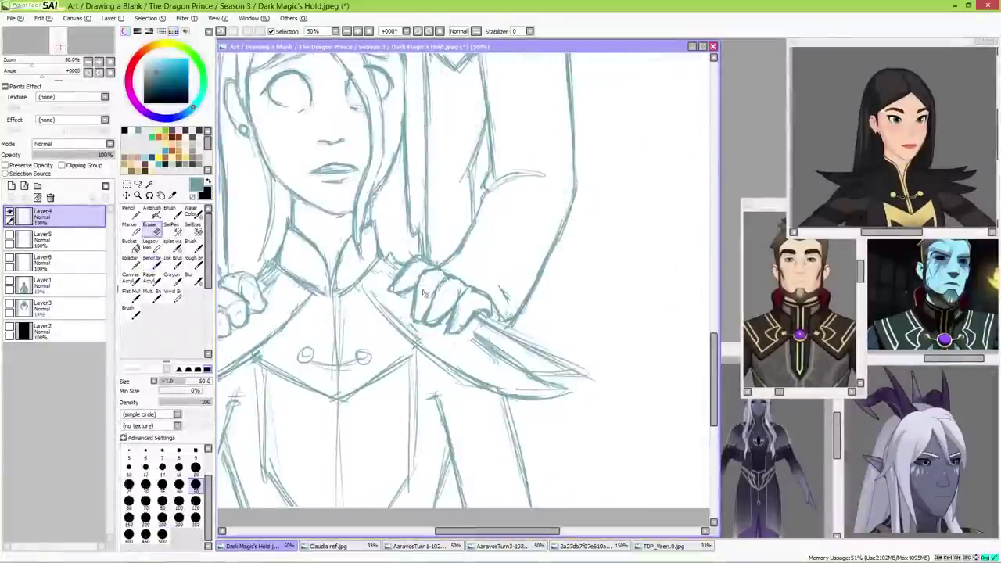
key("n")
scroll(469, 281, "left", 4)
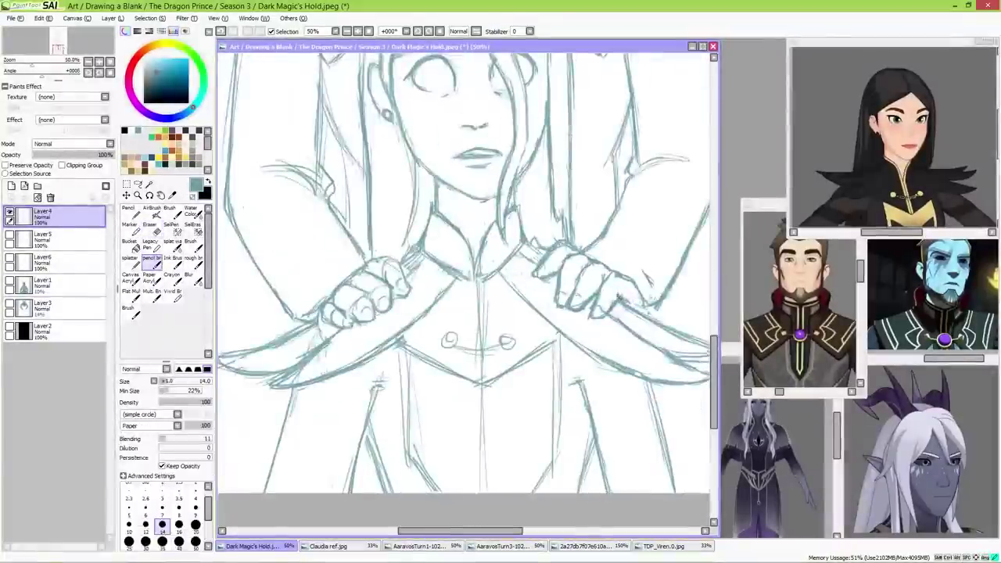
- Redraw the lowest figure's collar, central placket and torso edges with firmer lines, erasing the rough strokes
scroll(493, 227, "up", 2)
scroll(492, 226, "left", 2)
scroll(492, 227, "down", 3)
key("e")
scroll(493, 227, "up", 3)
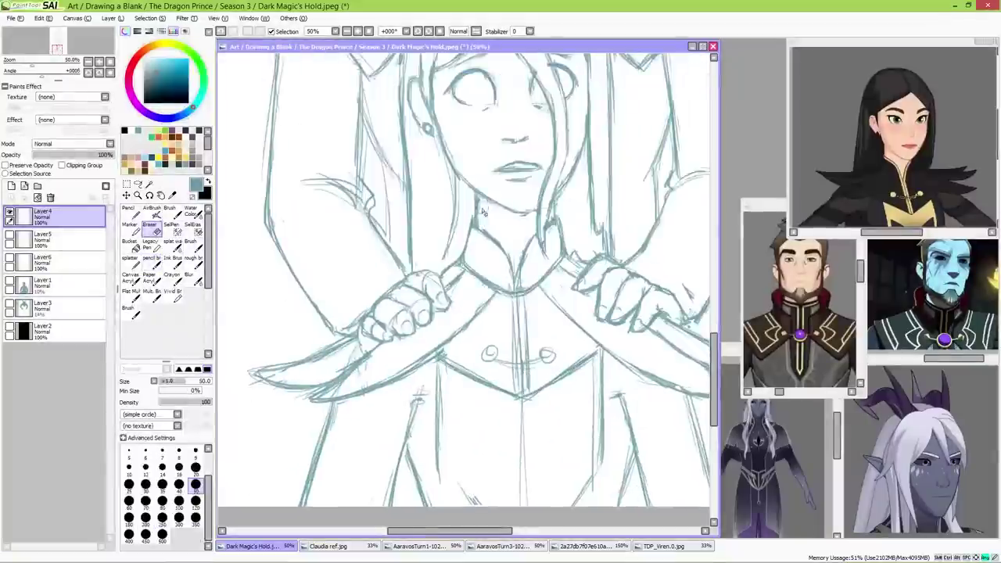
scroll(494, 227, "down", 3)
key("n")
scroll(378, 315, "up", 3)
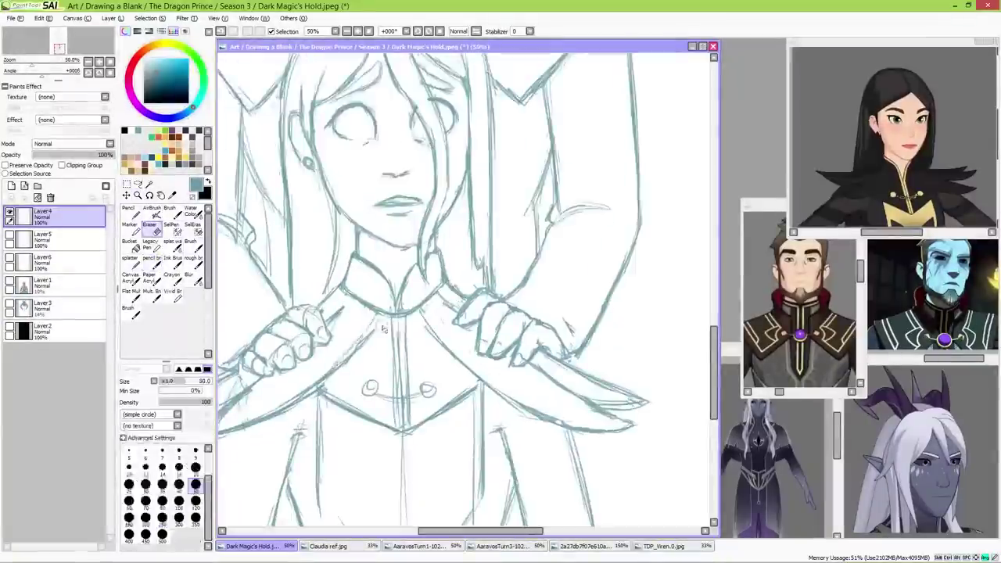
- Bring up the AaravosTurn1 reference, return to the poster, fade the Layer4 sketch to 30% opacity and add a new layer above it
scroll(378, 315, "up", 3)
scroll(399, 252, "left", 2)
scroll(379, 294, "right", 2)
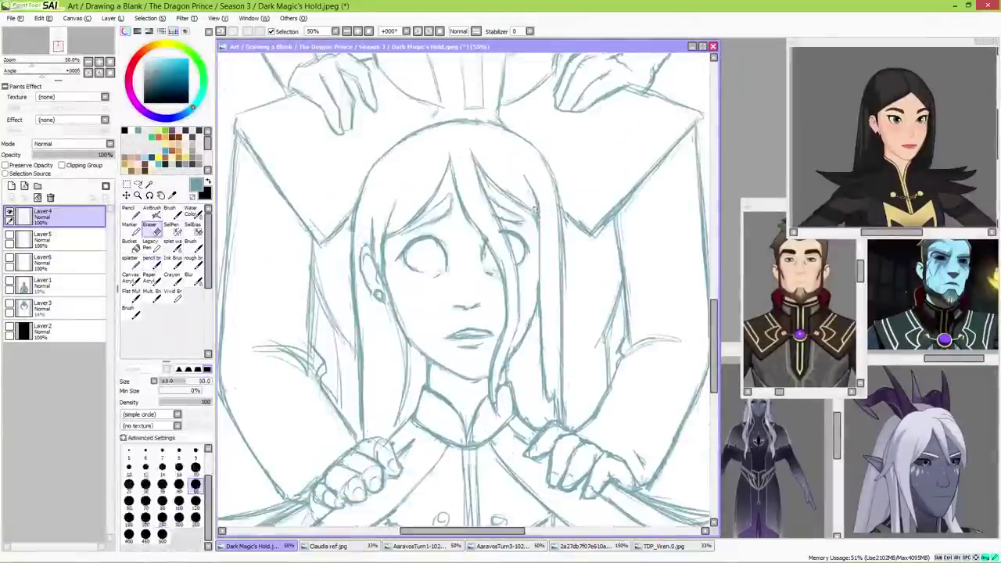
scroll(469, 242, "left", 2)
scroll(483, 231, "down", 3)
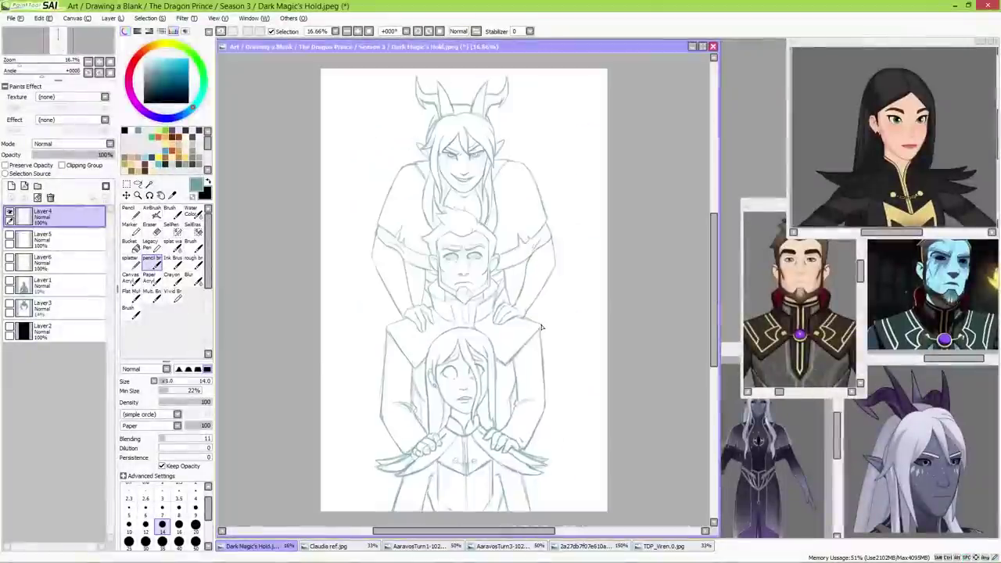
left_click(422, 546)
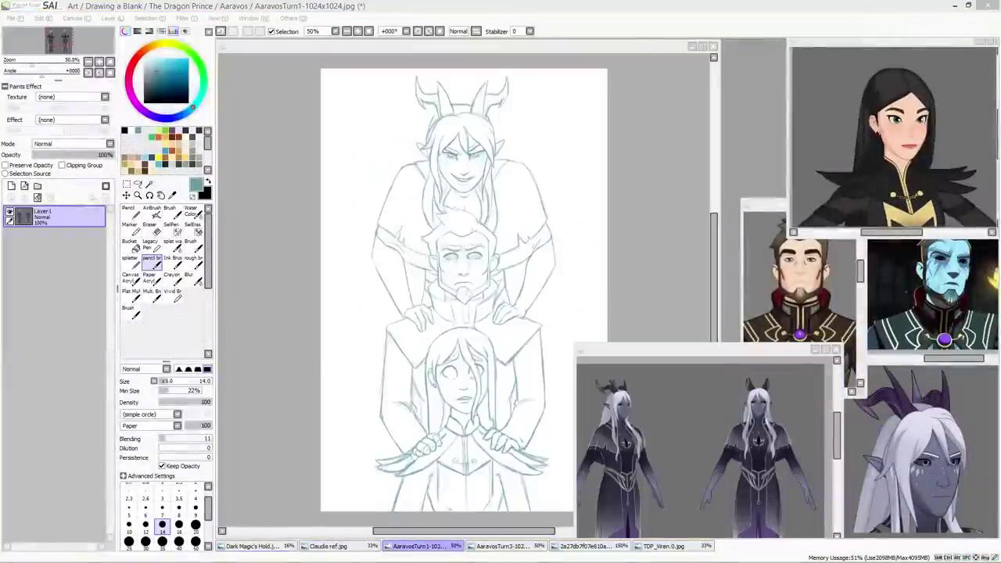
left_click(250, 546)
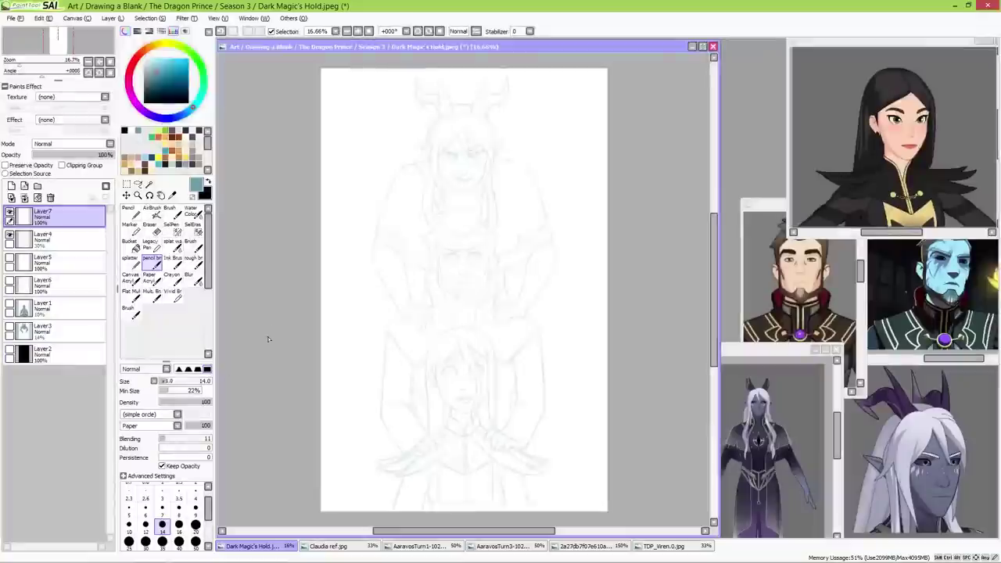
- Ink the horned figure's pointed bangs and angled eyebrows in black over the faded sketch
scroll(464, 232, "up", 4)
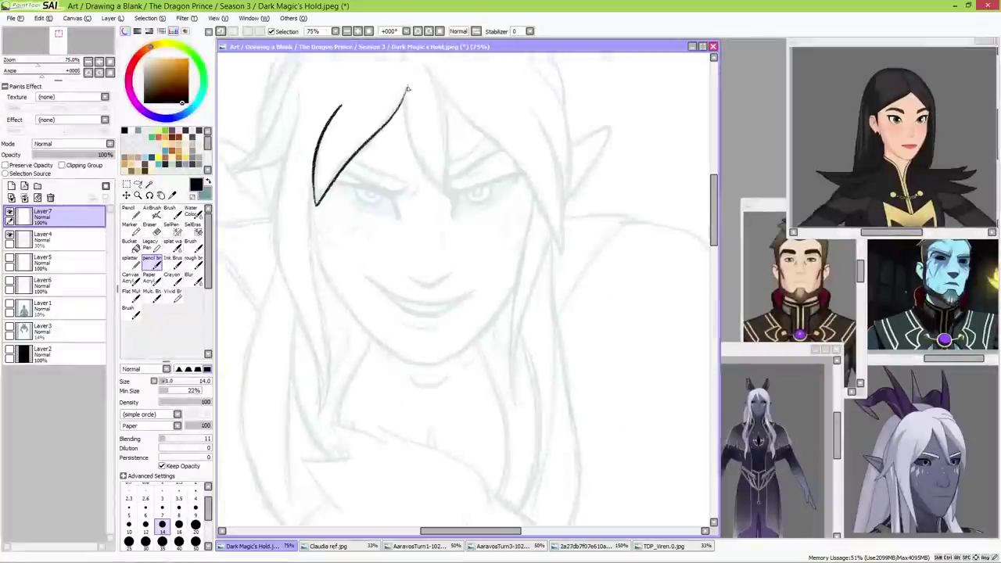
mouse_move(452, 202)
left_mouse_down()
mouse_move(440, 244)
mouse_move(329, 211)
left_mouse_up()
left_click_drag(440, 227, 494, 192)
left_click_drag(428, 135, 547, 288)
left_click_drag(516, 143, 549, 288)
left_click_drag(457, 199, 480, 185)
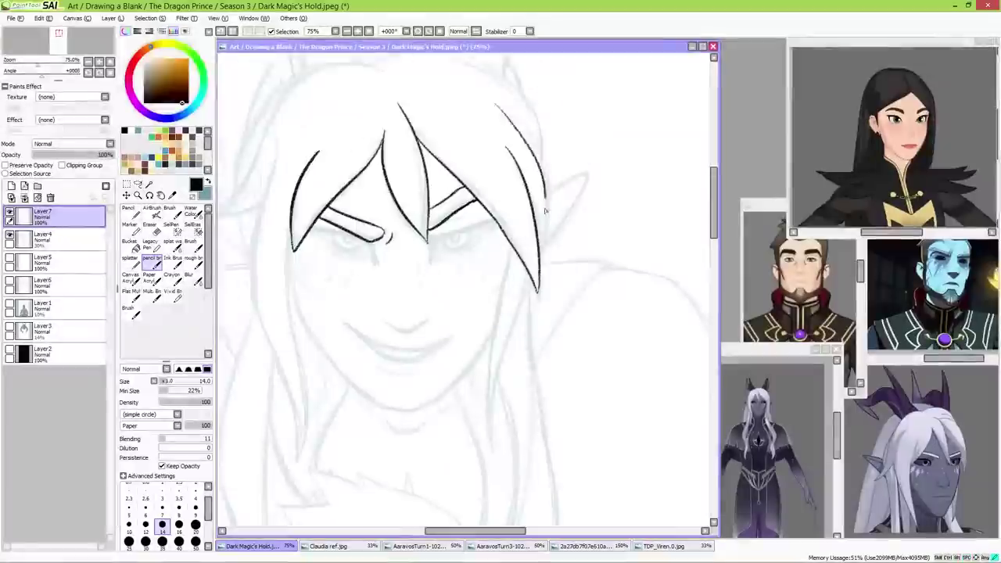
- Ink the long hair locks that frame both sides of the horned figure's face
left_click_drag(508, 102, 547, 234)
left_click_drag(540, 172, 501, 344)
left_click_drag(375, 117, 398, 428)
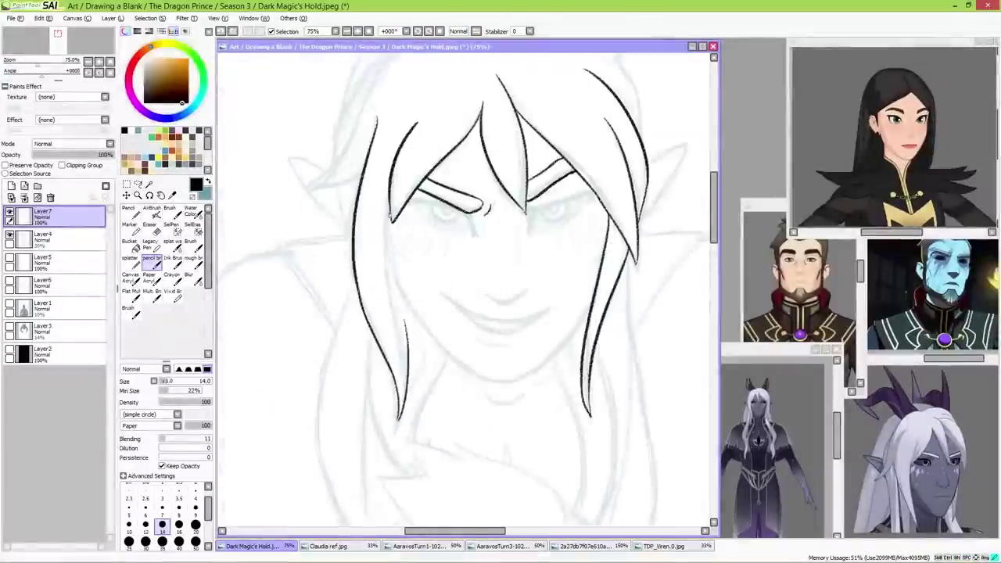
- Ink the horned figure's eyes, nose, smirking mouth and jawline
left_click_drag(485, 281, 395, 274)
left_click_drag(303, 193, 390, 205)
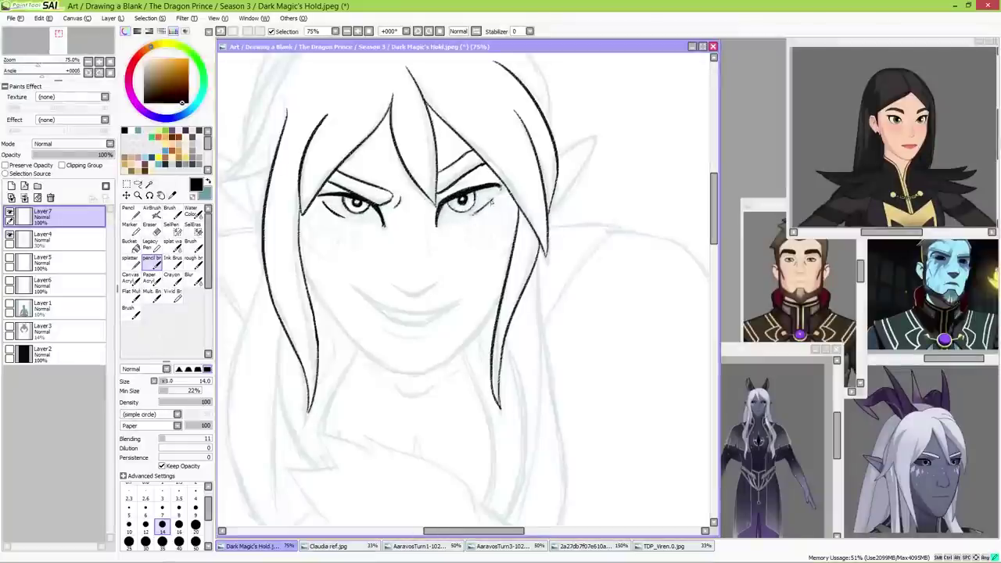
left_click_drag(362, 294, 400, 317)
mouse_move(460, 300)
left_mouse_down()
mouse_move(383, 309)
mouse_move(417, 323)
mouse_move(406, 321)
mouse_move(425, 290)
left_mouse_up()
left_click_drag(304, 239, 428, 361)
- Ink the crown of the horned figure's hair, the flicked side strand, the two upright inner horns and the band between them
left_click_drag(293, 75, 333, 254)
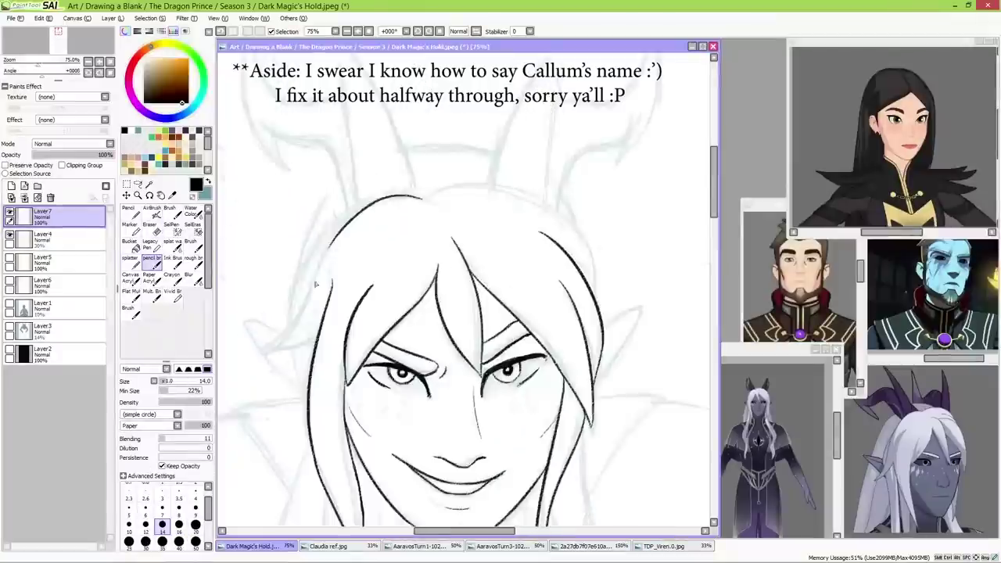
mouse_move(261, 349)
left_mouse_down()
mouse_move(235, 244)
mouse_move(311, 433)
left_mouse_up()
left_click_drag(466, 283, 385, 126)
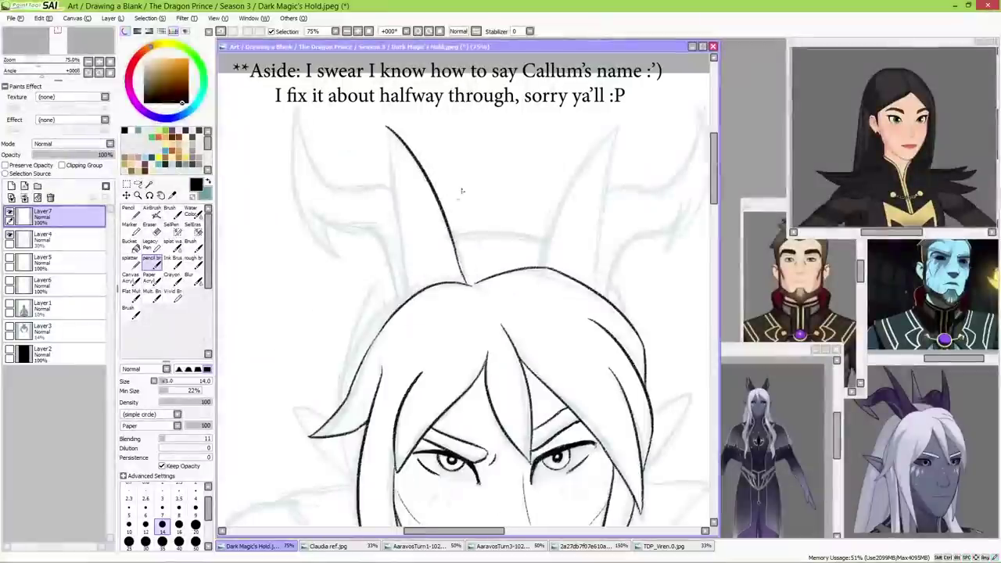
left_click_drag(538, 266, 618, 125)
left_click_drag(457, 252, 546, 250)
- Ink the horned figure's curved, branching outer horns on both sides of the head
left_click_drag(339, 270, 298, 117)
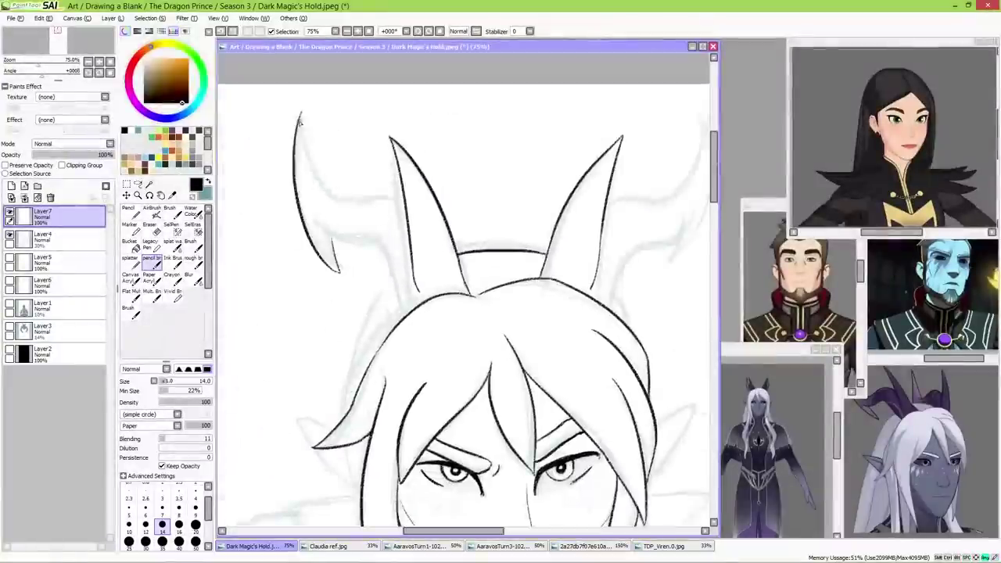
left_click_drag(313, 244, 377, 223)
left_click_drag(377, 235, 260, 238)
left_click_drag(594, 234, 557, 165)
mouse_move(556, 234)
left_mouse_down()
mouse_move(595, 227)
mouse_move(602, 244)
mouse_move(587, 258)
left_mouse_up()
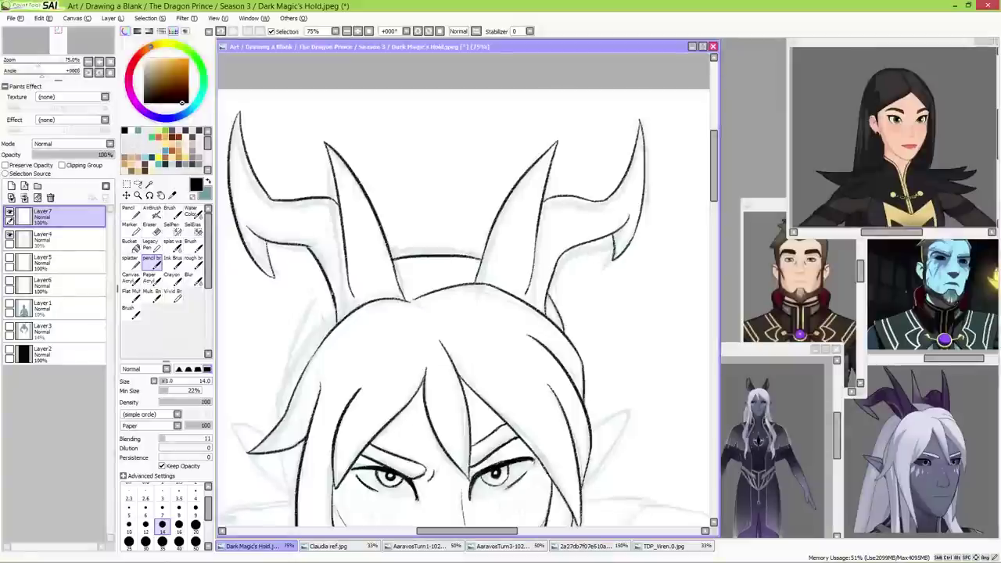
- Ink the horned figure's ears, neck and the long hair falling behind the face
scroll(536, 298, "down", 2)
scroll(316, 249, "down", 3)
scroll(322, 222, "down", 3)
left_click_drag(377, 272, 409, 291)
left_click_drag(469, 227, 414, 469)
left_click_drag(428, 227, 466, 321)
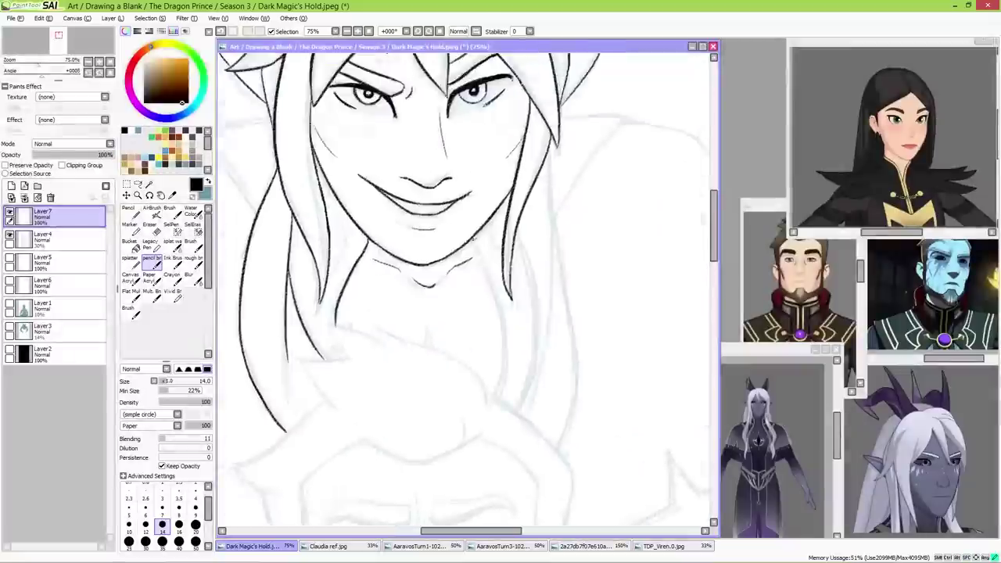
- Ink the middle figure's swept-up quiff, hairline and outer hair contour
scroll(480, 247, "down", 3)
left_click_drag(374, 215, 483, 297)
scroll(476, 327, "down", 3)
left_click_drag(339, 202, 412, 160)
left_click_drag(511, 159, 576, 202)
scroll(469, 235, "down", 2)
mouse_move(294, 200)
left_mouse_down()
mouse_move(360, 177)
mouse_move(341, 245)
left_mouse_up()
- Ink the middle figure's furrowed eyebrows and the outlines of the eyes
scroll(329, 228, "down", 2)
left_click_drag(364, 185, 371, 224)
mouse_move(596, 183)
left_mouse_down()
mouse_move(599, 212)
mouse_move(578, 211)
left_mouse_up()
mouse_move(391, 224)
left_mouse_down()
mouse_move(383, 229)
mouse_move(453, 263)
left_mouse_up()
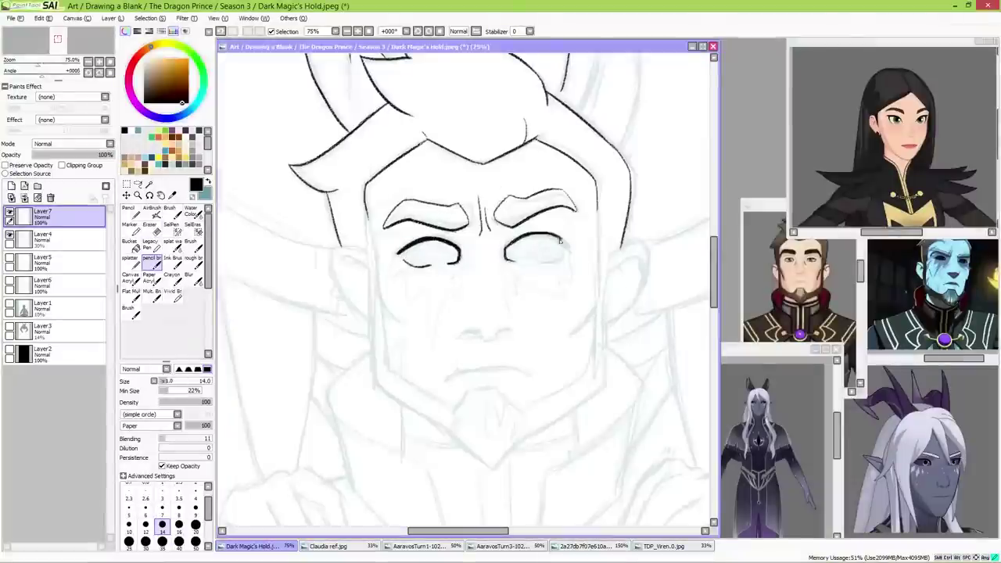
- Ink the middle figure's cheek lines, sideburns and angular bearded jaw
scroll(460, 269, "down", 4)
scroll(519, 292, "up", 4)
left_click_drag(328, 230, 350, 256)
mouse_move(557, 176)
left_mouse_down()
mouse_move(555, 309)
mouse_move(473, 372)
left_mouse_up()
left_click_drag(321, 235, 327, 316)
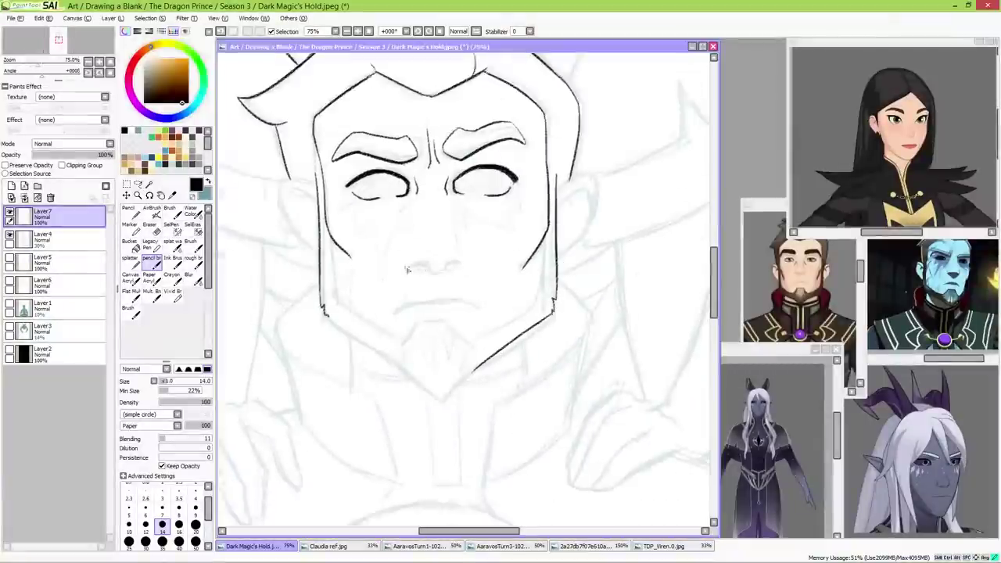
- Ink the middle figure's nose, frowning mouth, goatee and ears
scroll(450, 223, "down", 1)
left_click_drag(452, 174, 457, 218)
left_click_drag(400, 283, 446, 277)
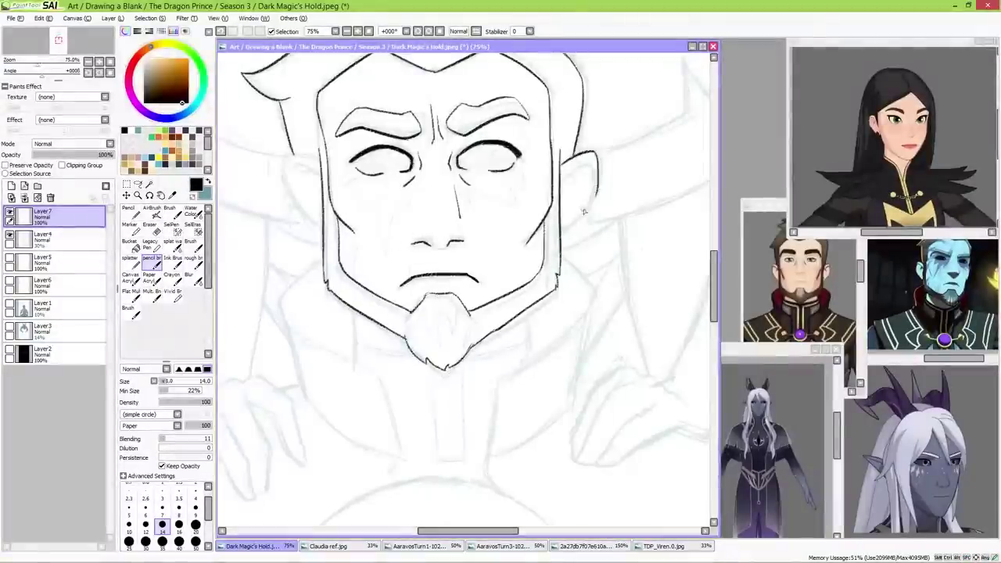
scroll(438, 235, "up", 2)
mouse_move(319, 189)
left_mouse_down()
mouse_move(373, 314)
mouse_move(430, 306)
left_mouse_up()
- Ink the middle figure's neck band and tall flared collar with its centre line
scroll(438, 235, "down", 4)
left_click_drag(491, 306, 547, 298)
scroll(500, 305, "down", 2)
left_click_drag(465, 283, 465, 375)
scroll(465, 375, "left", 1)
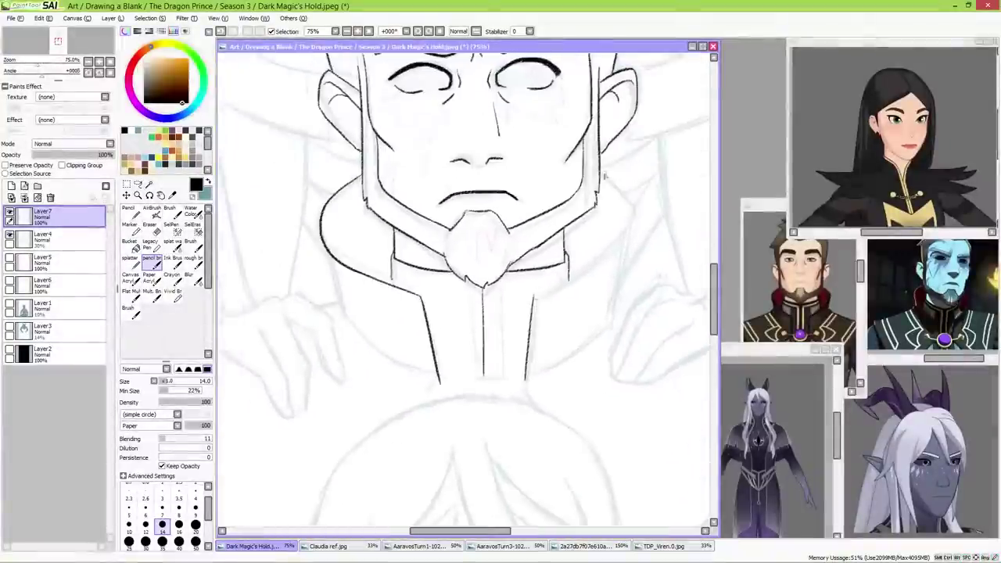
scroll(620, 255, "down", 2)
scroll(636, 183, "left", 1)
scroll(637, 262, "right", 5)
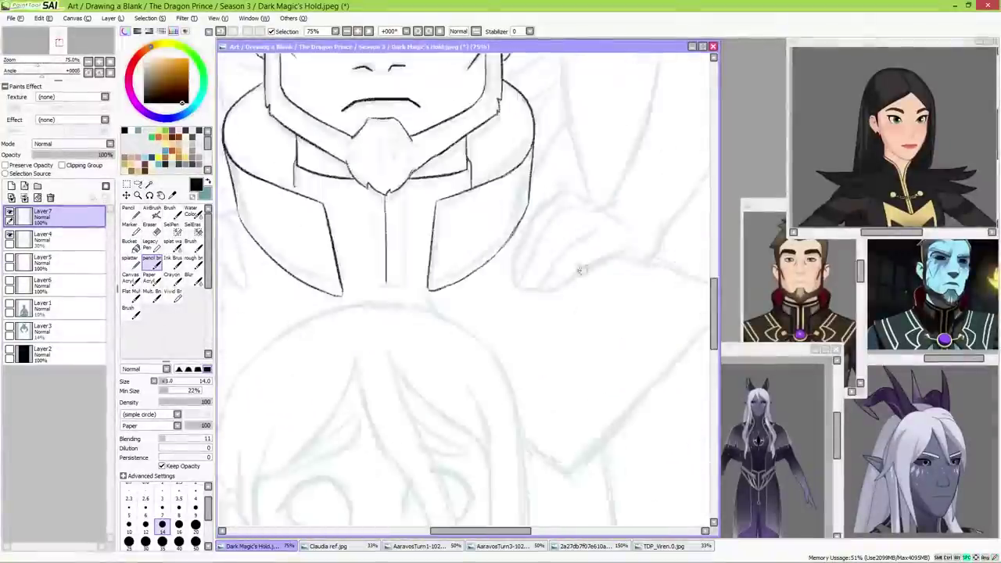
- Ink the horned figure's two hands resting on the middle figure's shoulders, cleaning the finger lines with the eraser
scroll(469, 235, "up", 3)
scroll(469, 235, "left", 9)
scroll(470, 234, "down", 4)
left_click_drag(337, 263, 412, 217)
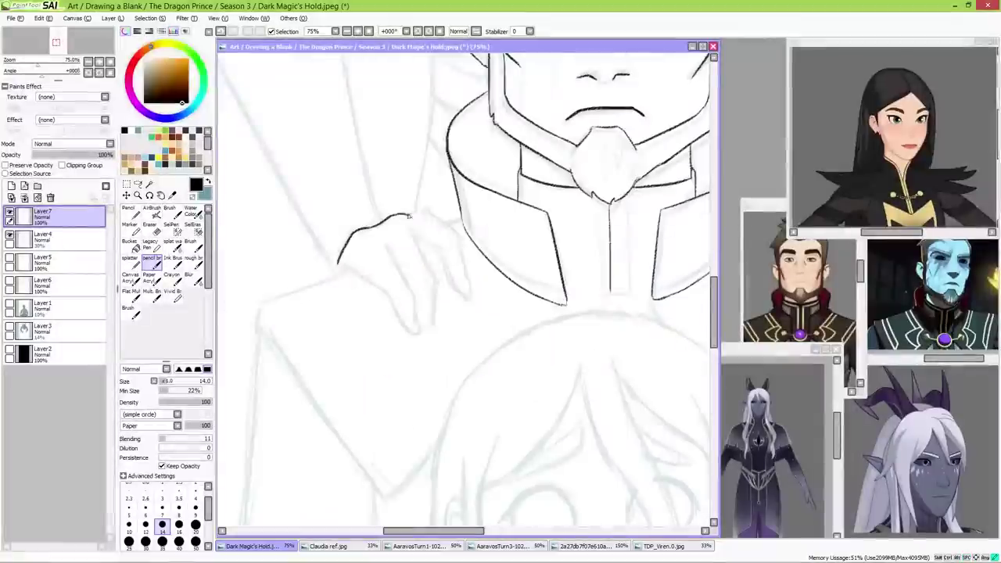
scroll(465, 283, "up", 1)
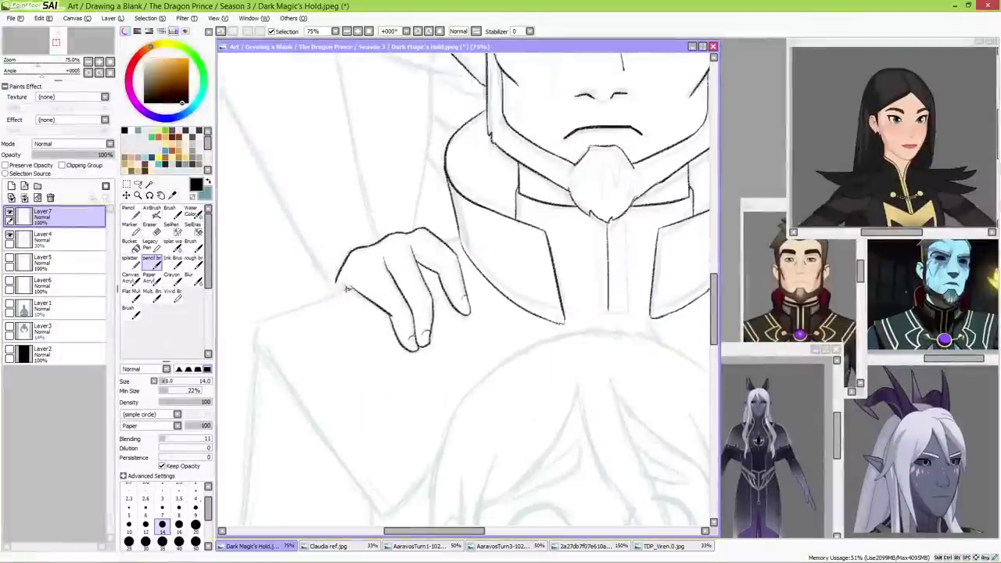
scroll(561, 224, "right", 6)
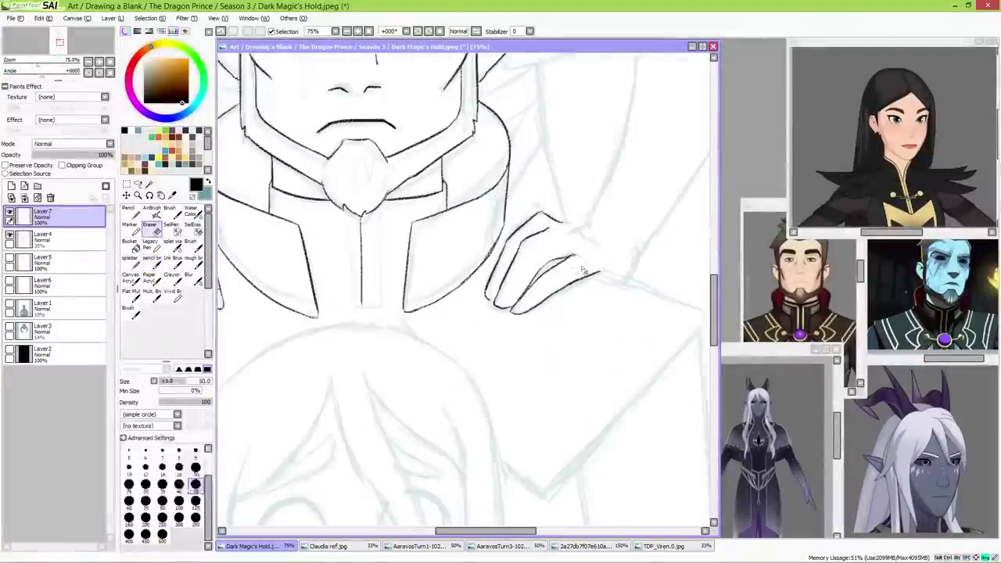
scroll(469, 282, "down", 1)
- Ink the horned figure's shoulder and garment edges beside the neck
scroll(469, 282, "up", 10)
scroll(469, 281, "left", 2)
scroll(438, 274, "right", 3)
scroll(517, 265, "down", 1)
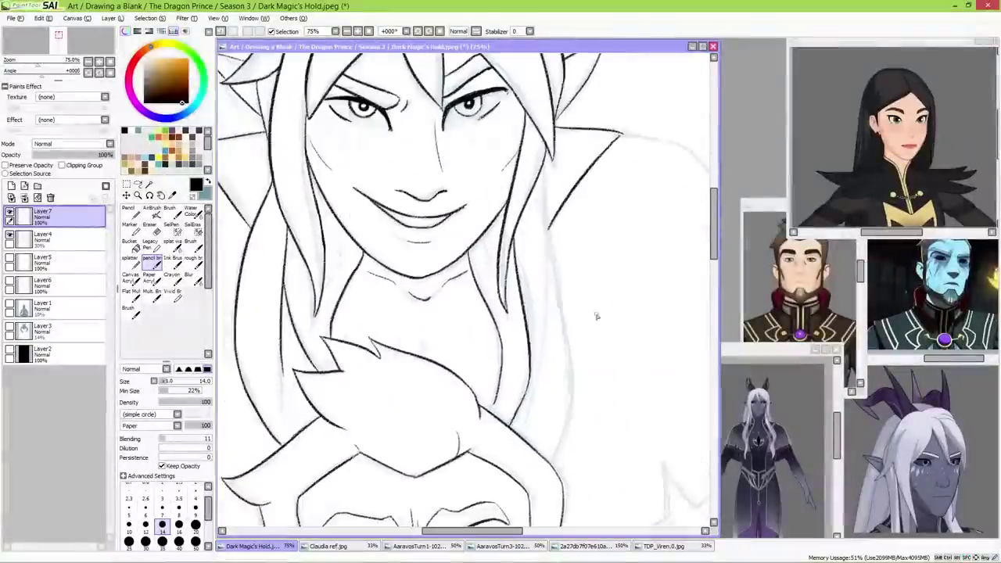
- Ink the horned figure's arm on the drawing's left side, including the jagged sleeve hem above the elbow
scroll(604, 306, "down", 5)
scroll(407, 233, "left", 4)
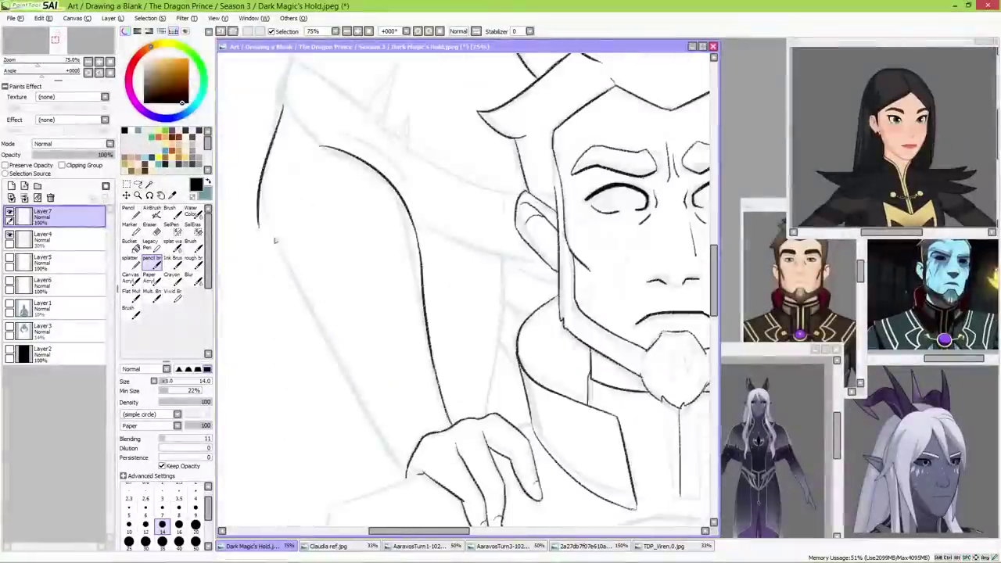
scroll(295, 307, "up", 3)
scroll(352, 301, "right", 2)
scroll(386, 298, "left", 1)
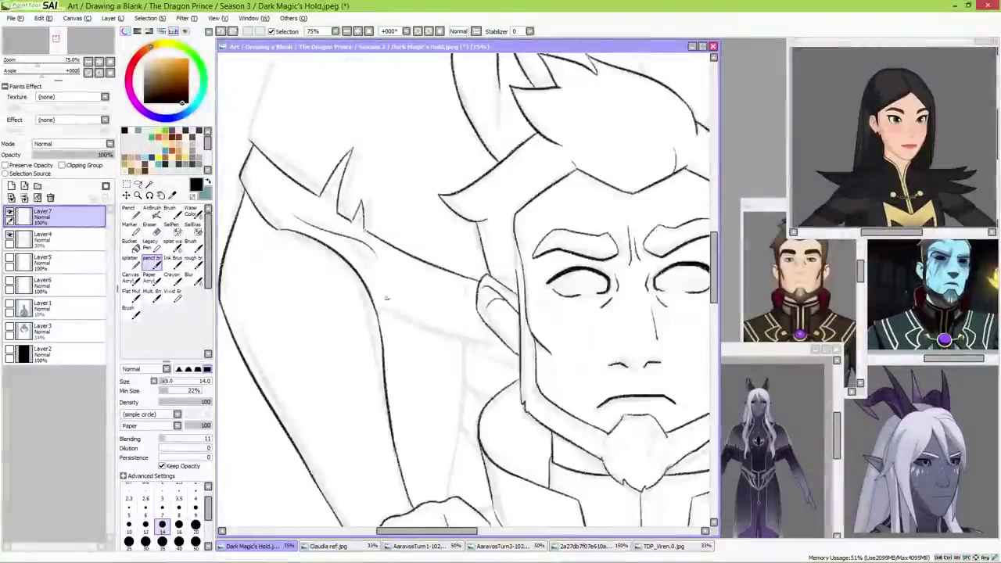
- Ink the horned figure's opposite shoulder, jagged sleeve hem and forearm down to the hand
scroll(385, 298, "up", 4)
scroll(398, 161, "right", 3)
scroll(577, 281, "down", 2)
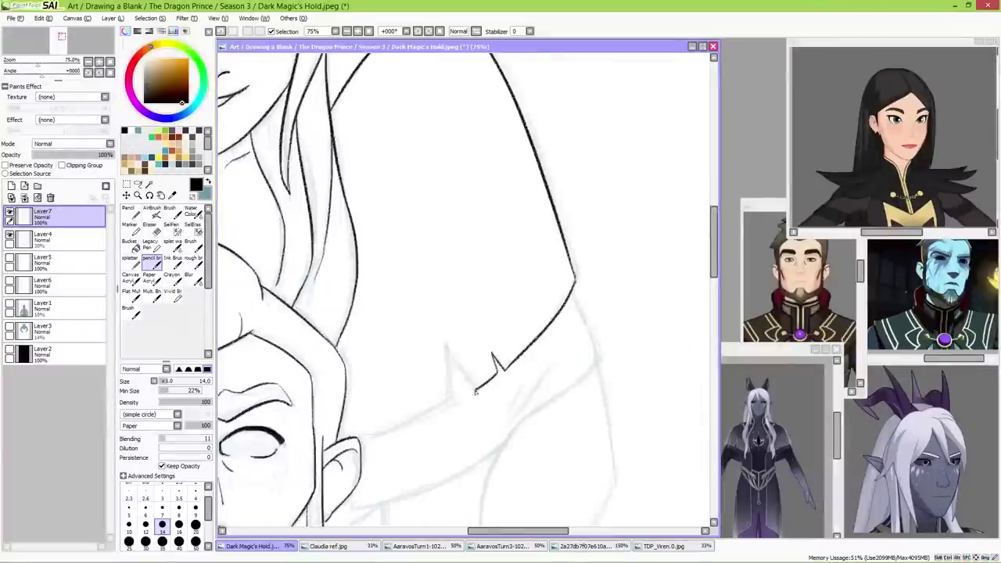
scroll(475, 392, "down", 5)
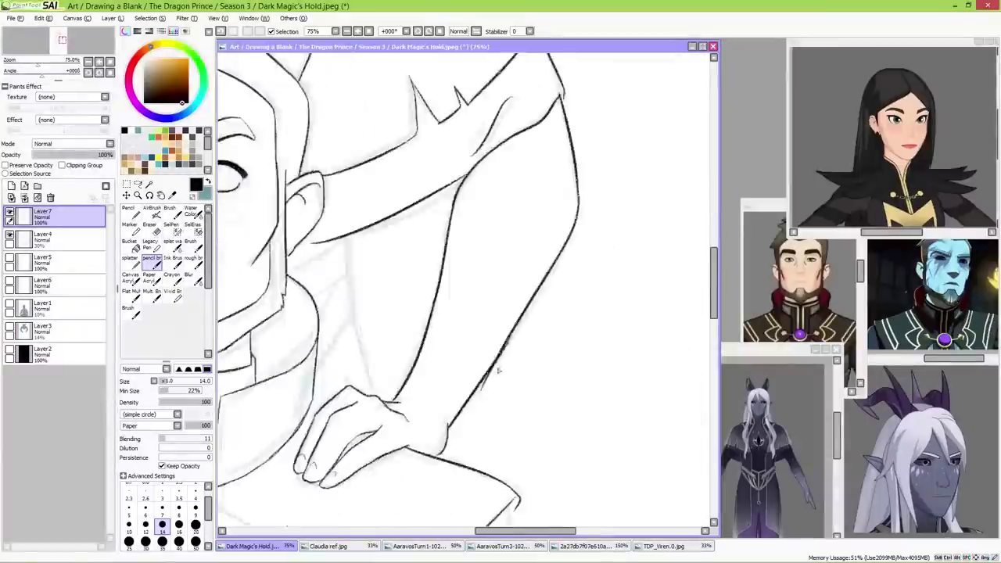
- Ink the horned figure's remaining garment lines behind the middle figure's ears and collar
scroll(498, 370, "left", 4)
scroll(595, 214, "down", 2)
scroll(560, 210, "up", 2)
scroll(560, 210, "left", 1)
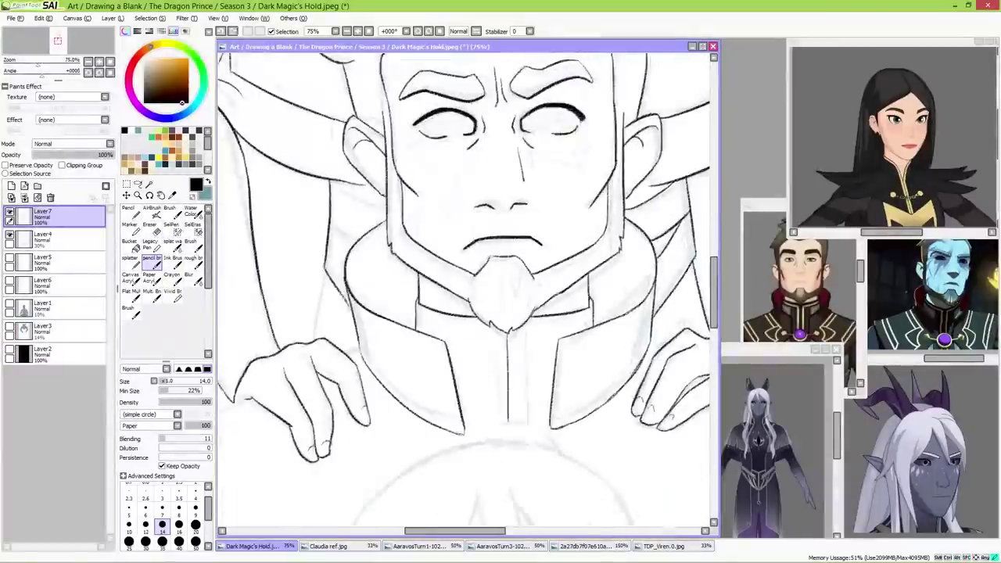
- Ink the middle figure's pointed shoulder mantle on both sides beneath the resting hands
scroll(331, 269, "right", 1)
scroll(262, 208, "down", 8)
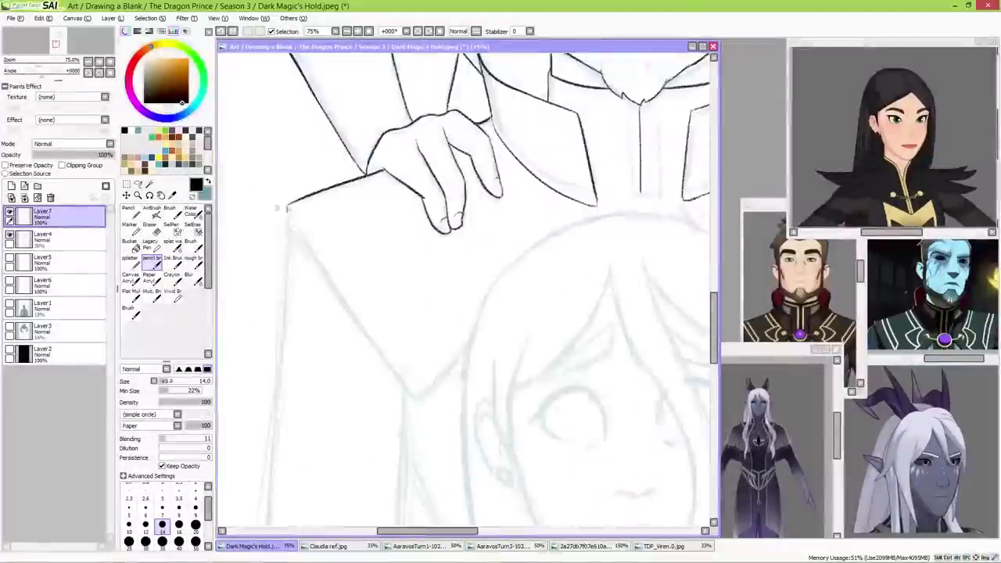
key("ctrl+0")
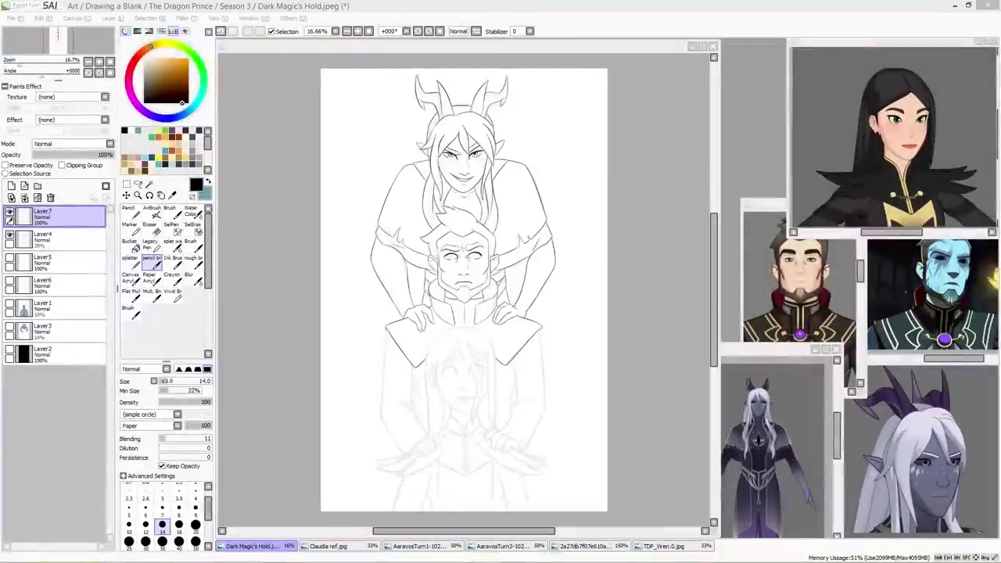
- Ink the lowest figure's wide eyes, parted bangs and the long strand crossing the face
key("ctrl+0")
left_click_drag(346, 275, 419, 291)
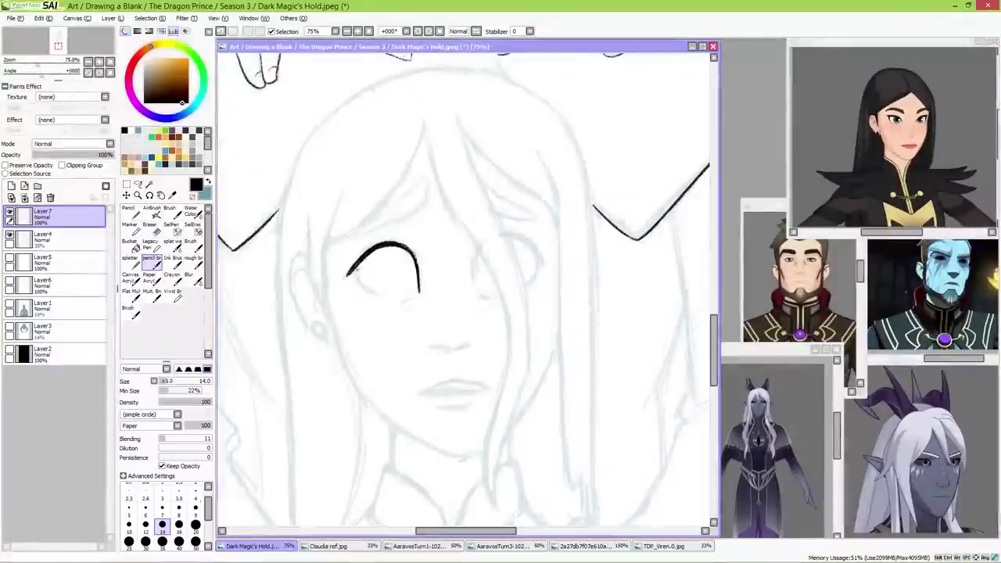
left_click_drag(422, 116, 484, 287)
mouse_move(496, 297)
left_mouse_down()
mouse_move(478, 233)
mouse_move(478, 288)
left_mouse_up()
left_click_drag(442, 100, 473, 514)
- Ink the lowest figure's worried eyebrow, nose and swept-back front hair
left_click_drag(421, 264, 406, 182)
mouse_move(394, 282)
left_mouse_down()
mouse_move(436, 280)
mouse_move(437, 289)
left_mouse_up()
left_click_drag(386, 124, 313, 179)
mouse_move(481, 198)
left_mouse_down()
mouse_move(481, 216)
mouse_move(503, 172)
mouse_move(519, 181)
left_mouse_up()
- Ink the lowest figure's ear with its earring, the jawline and the slightly open mouth
mouse_move(318, 171)
left_mouse_down()
mouse_move(325, 235)
mouse_move(317, 209)
left_mouse_up()
left_click_drag(320, 249, 313, 208)
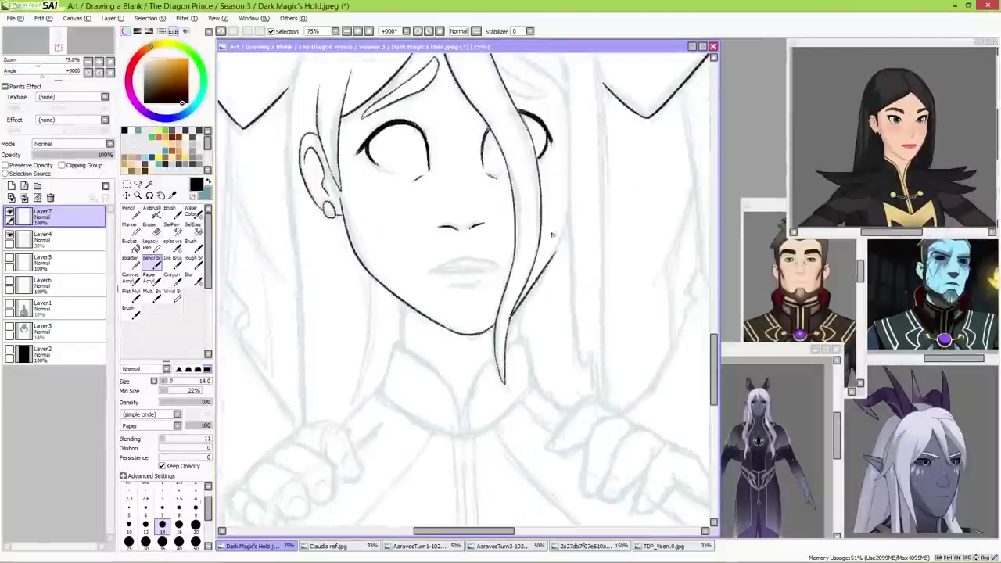
left_click_drag(566, 206, 510, 324)
left_click_drag(462, 262, 443, 289)
left_click_drag(431, 188, 401, 266)
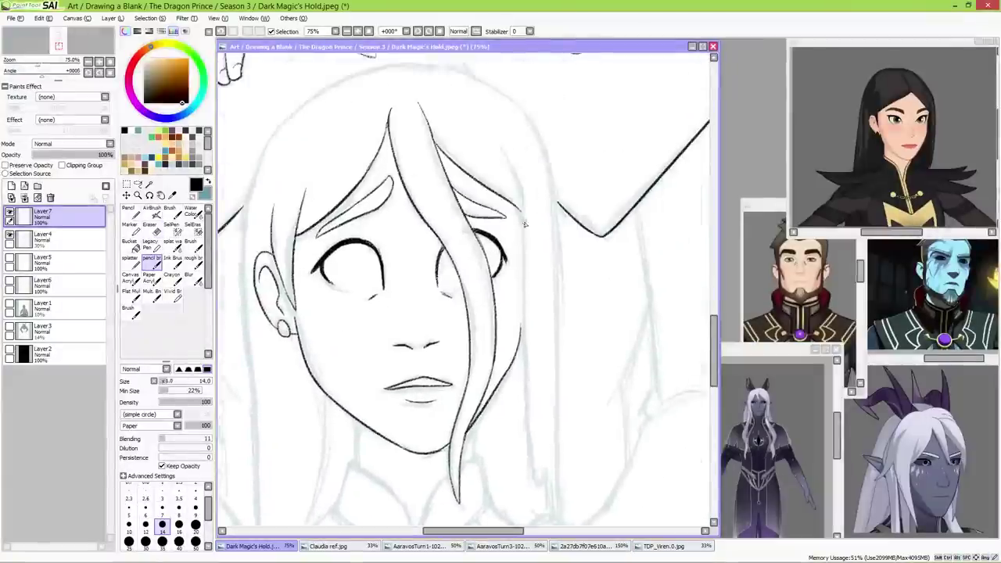
- Ink the outer contour of the lowest figure's hair, from the crown down the long straight sides
left_click_drag(496, 164, 496, 126)
mouse_move(523, 160)
left_mouse_down()
mouse_move(528, 419)
mouse_move(563, 454)
mouse_move(602, 469)
left_mouse_up()
left_click_drag(372, 147, 342, 410)
mouse_move(383, 107)
left_mouse_down()
mouse_move(382, 134)
mouse_move(275, 68)
left_mouse_up()
- Ink the lowest figure's neck, upright collar and bodice front with its centre seam and pointed hem
left_click_drag(438, 313, 461, 319)
mouse_move(462, 399)
left_mouse_down()
mouse_move(491, 339)
mouse_move(430, 246)
left_mouse_up()
left_click_drag(368, 317, 403, 377)
left_click_drag(434, 288, 403, 379)
left_click_drag(442, 267, 384, 330)
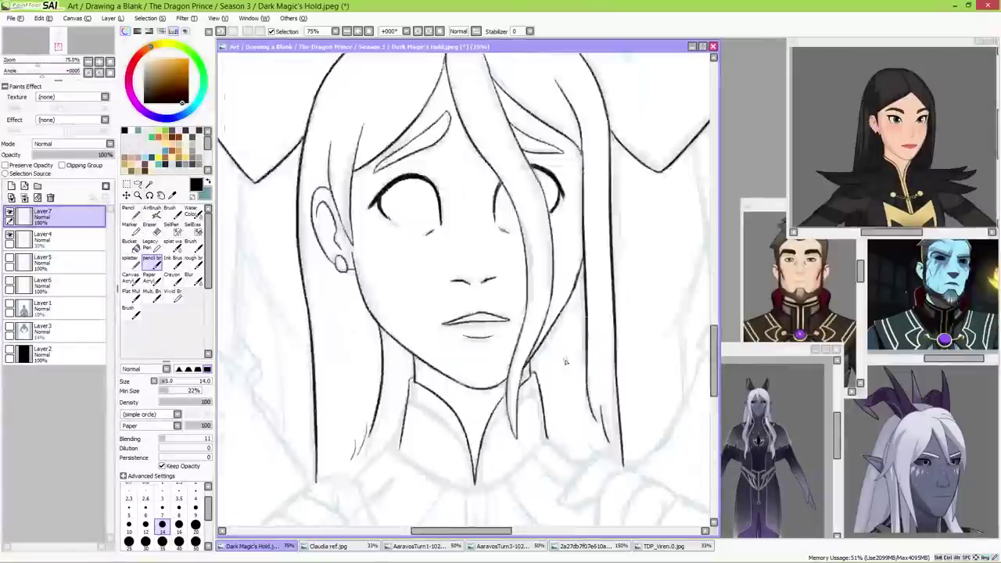
left_click_drag(418, 393, 500, 279)
- Ink the first hand gripping the lowest figure's shoulder and the pointed shoulder feathers beneath it
left_click_drag(348, 291, 485, 187)
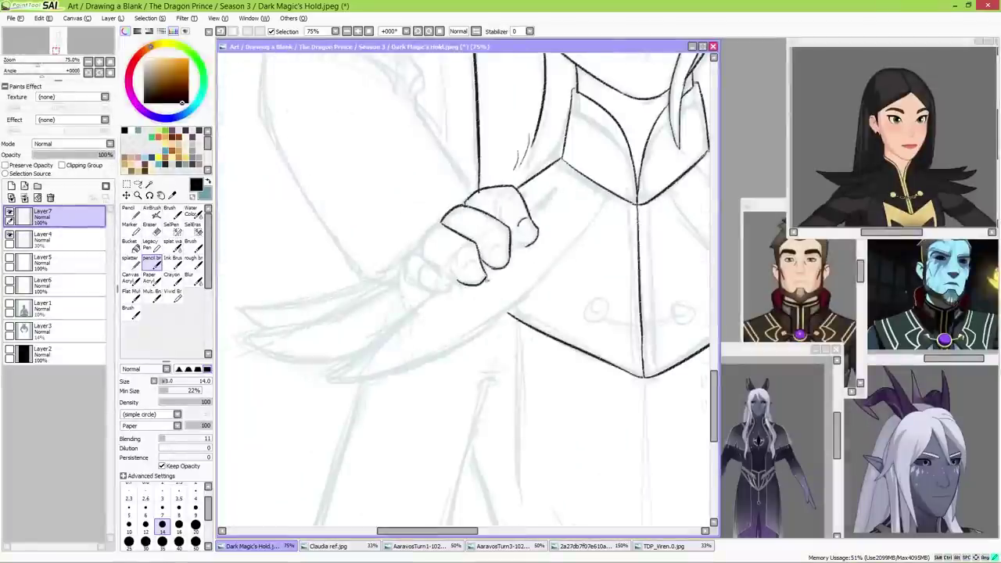
mouse_move(443, 283)
left_mouse_down()
mouse_move(451, 291)
mouse_move(249, 346)
left_mouse_up()
left_click_drag(249, 348, 356, 364)
left_click_drag(508, 322, 320, 395)
mouse_move(501, 360)
left_mouse_down()
mouse_move(406, 324)
mouse_move(290, 325)
left_mouse_up()
left_click_drag(577, 366, 521, 382)
- Ink the opposite shoulder's feathers, the second gripping hand and the round bodice buttons
left_click_drag(383, 187, 606, 356)
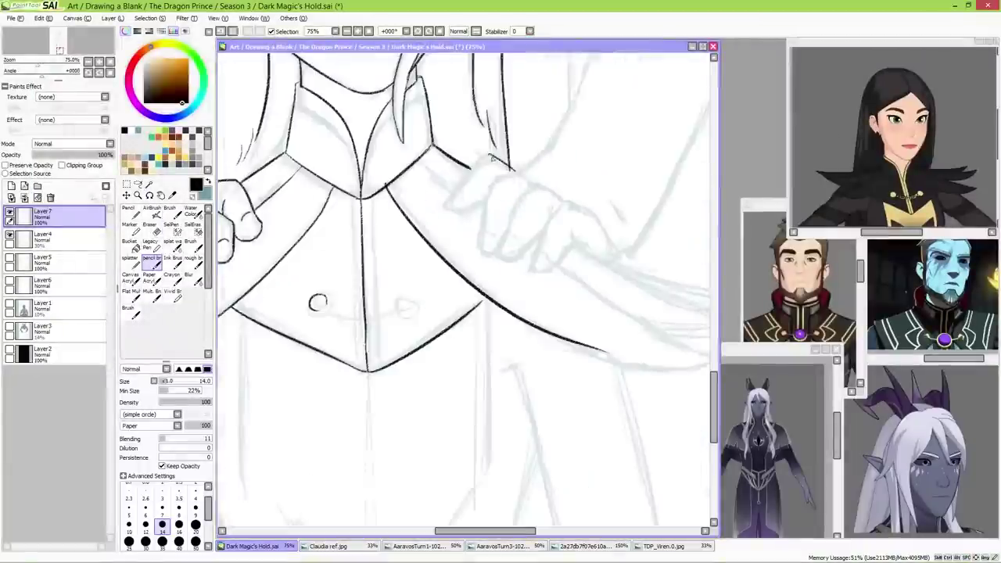
left_click_drag(537, 146, 451, 121)
mouse_move(466, 182)
left_mouse_down()
mouse_move(516, 211)
mouse_move(406, 201)
mouse_move(599, 295)
left_mouse_up()
left_click_drag(575, 235, 801, 176)
left_click_drag(479, 165, 477, 166)
- Ink the linked chain that joins the two round buttons on the lowest figure's bodice
scroll(421, 172, "up", 3)
left_click_drag(364, 188, 403, 215)
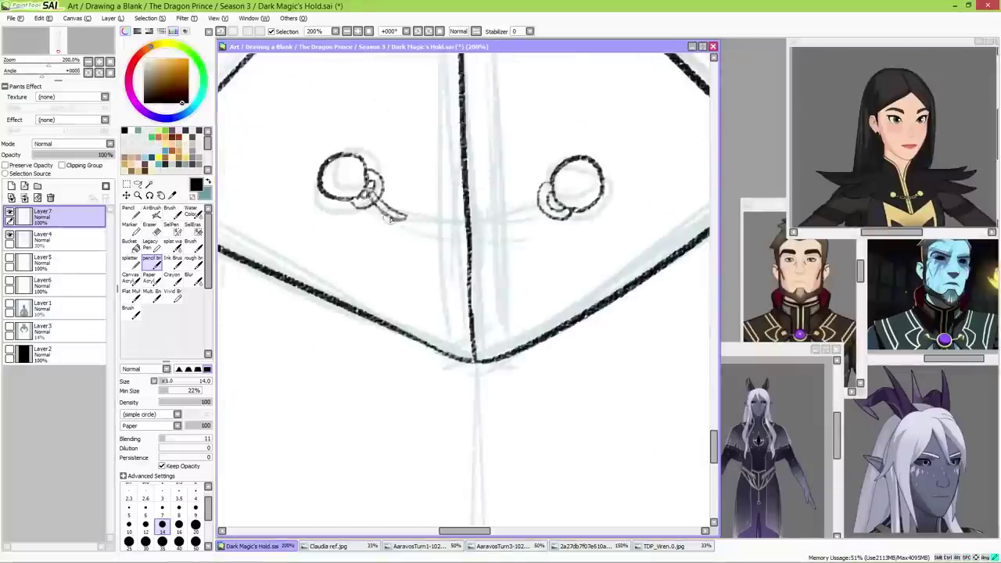
mouse_move(547, 209)
left_mouse_down()
mouse_move(499, 242)
mouse_move(436, 235)
left_mouse_up()
left_click_drag(501, 234, 528, 227)
mouse_move(509, 227)
left_mouse_down()
mouse_move(505, 275)
mouse_move(484, 281)
left_mouse_up()
left_click_drag(457, 277, 500, 297)
left_click_drag(385, 238, 403, 258)
left_click_drag(516, 269, 513, 284)
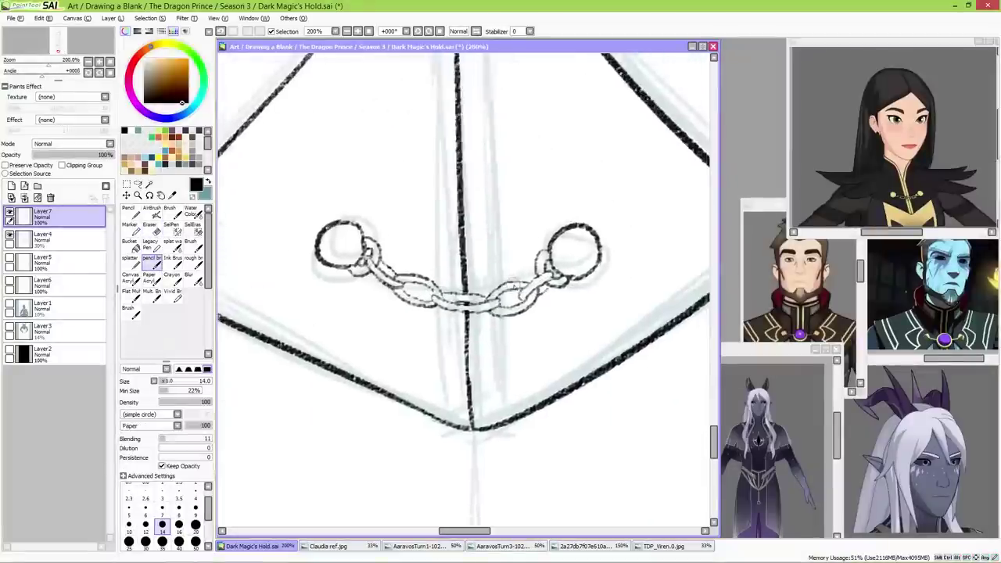
- Ink the lowest figure's skirt sides and banded sleeves, erasing stray parts of the sleeve outline
scroll(515, 285, "down", 4)
mouse_move(359, 243)
left_mouse_down()
mouse_move(274, 239)
mouse_move(367, 282)
left_mouse_up()
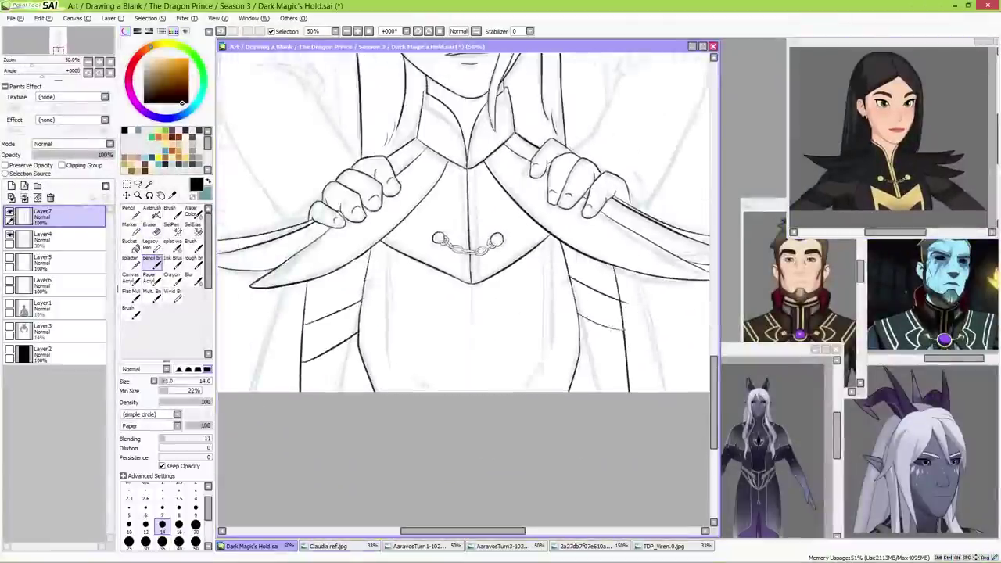
left_click_drag(306, 303, 260, 291)
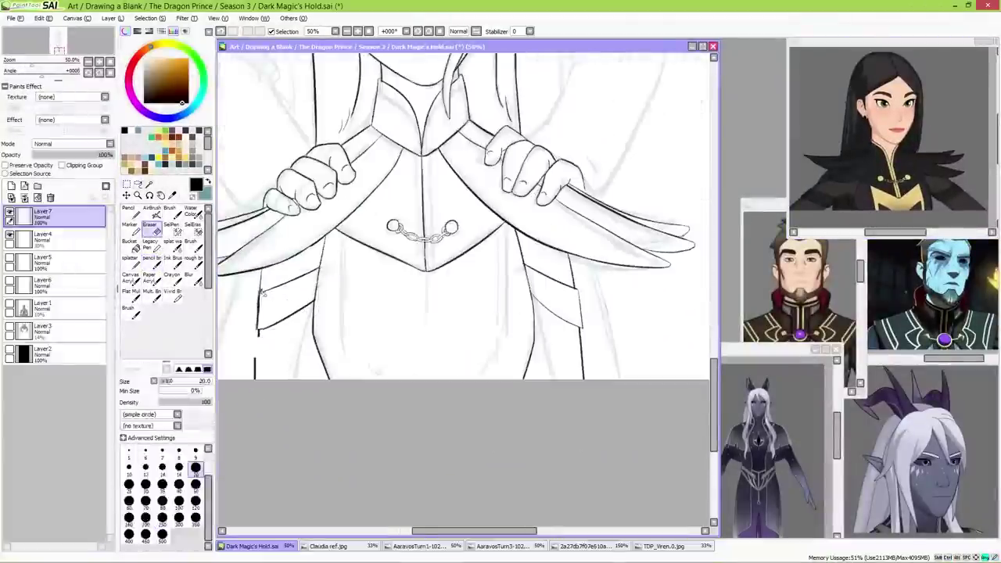
- Ink the middle figure's long sleeves and bent elbows, from the cape down to the gripping hands
scroll(425, 302, "down", 4)
scroll(424, 266, "up", 4)
mouse_move(582, 391)
left_mouse_down()
mouse_move(577, 313)
mouse_move(704, 301)
left_mouse_up()
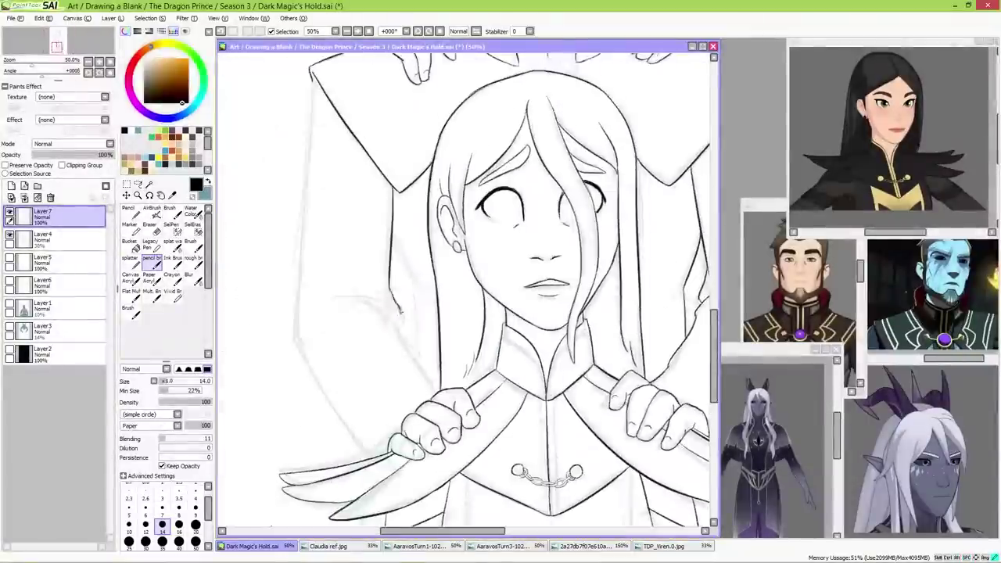
left_click_drag(311, 77, 300, 287)
left_click_drag(469, 297, 415, 284)
- Save the finished line art as a separate file named Dark Magic's Hold lineart.jpeg
scroll(464, 289, "down", 3)
left_click(11, 18)
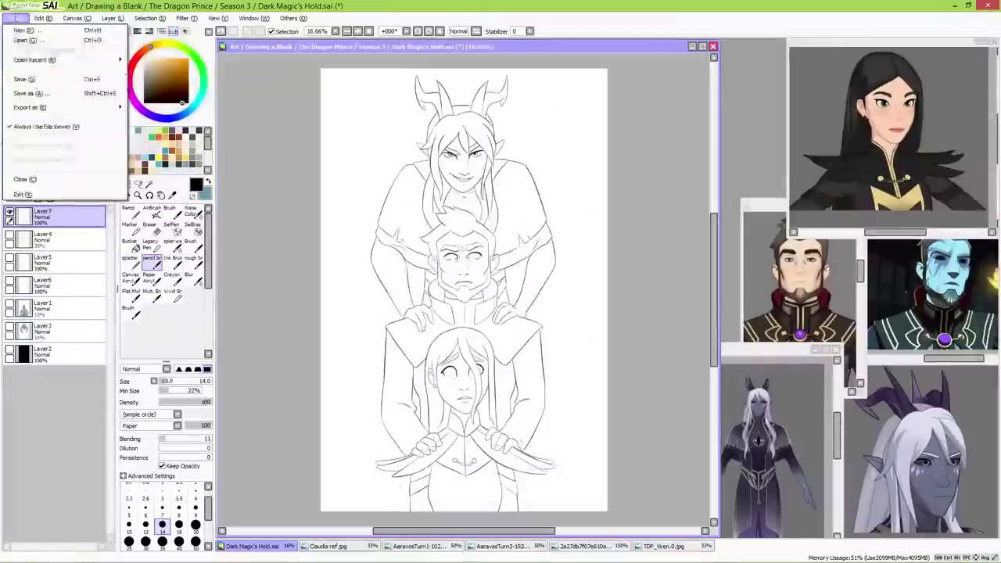
key("ctrl+shift+s")
key("Return")
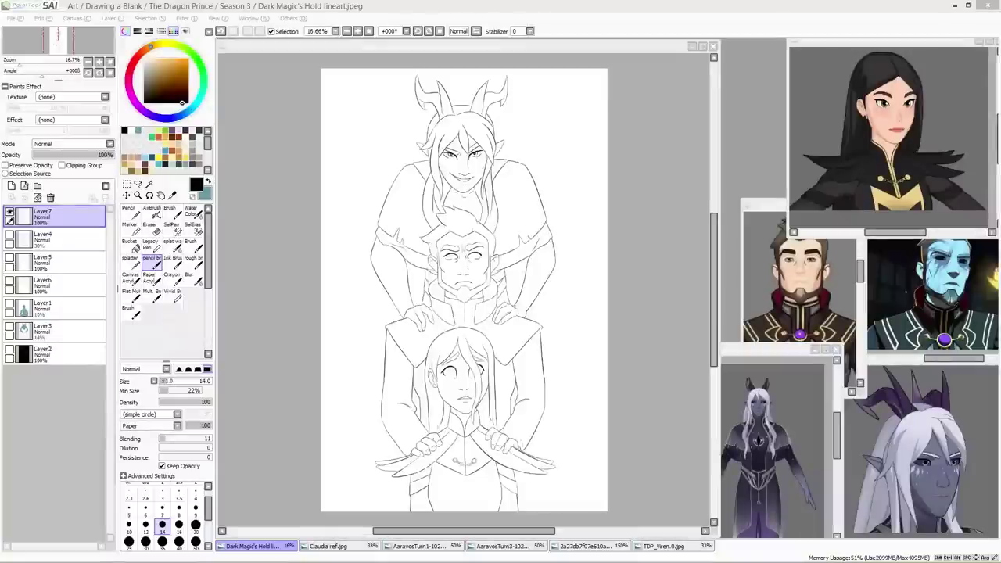
- Erase the overshooting line at the pointed shoulder tip of the middle figure's cape
scroll(461, 258, "up", 4)
scroll(461, 290, "down", 4)
scroll(504, 313, "up", 5)
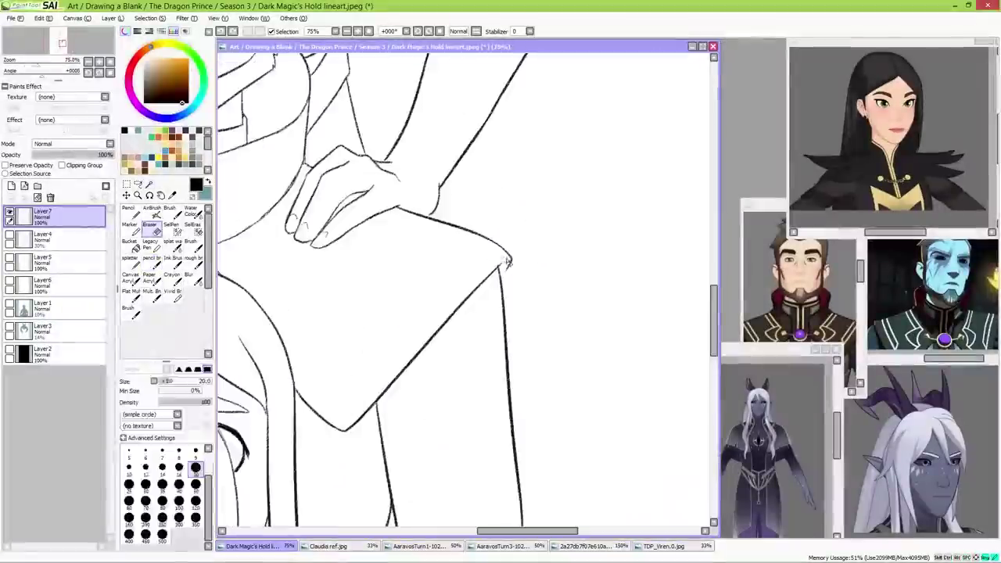
scroll(466, 289, "down", 5)
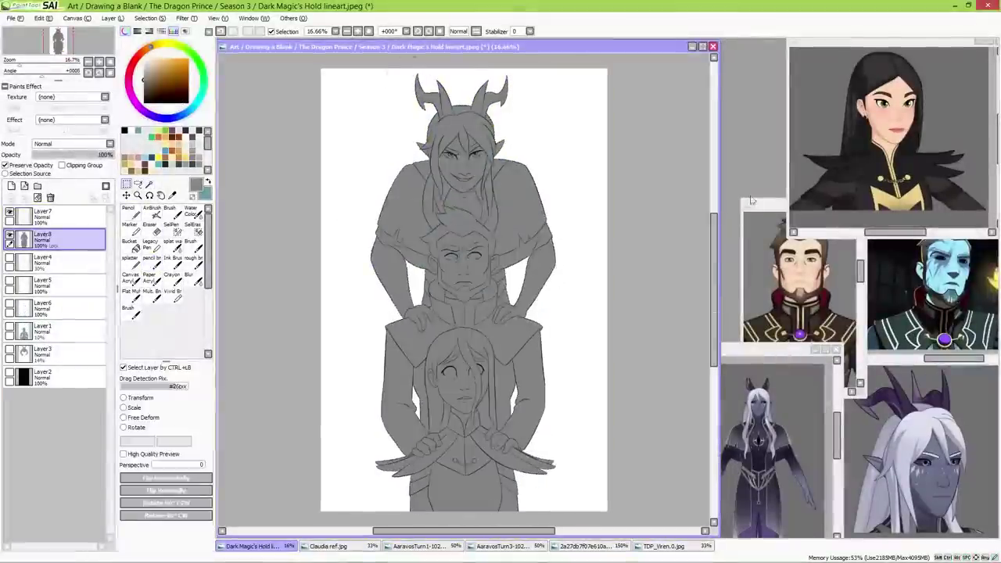
- Block in the lowest figure in charcoal and the middle figure in dark brown, including the gripping hands
left_click(143, 95)
left_click_drag(438, 258, 485, 336)
left_click_drag(391, 329, 531, 454)
left_click_drag(430, 336, 469, 485)
left_click_drag(414, 454, 547, 485)
scroll(364, 359, "up", 5)
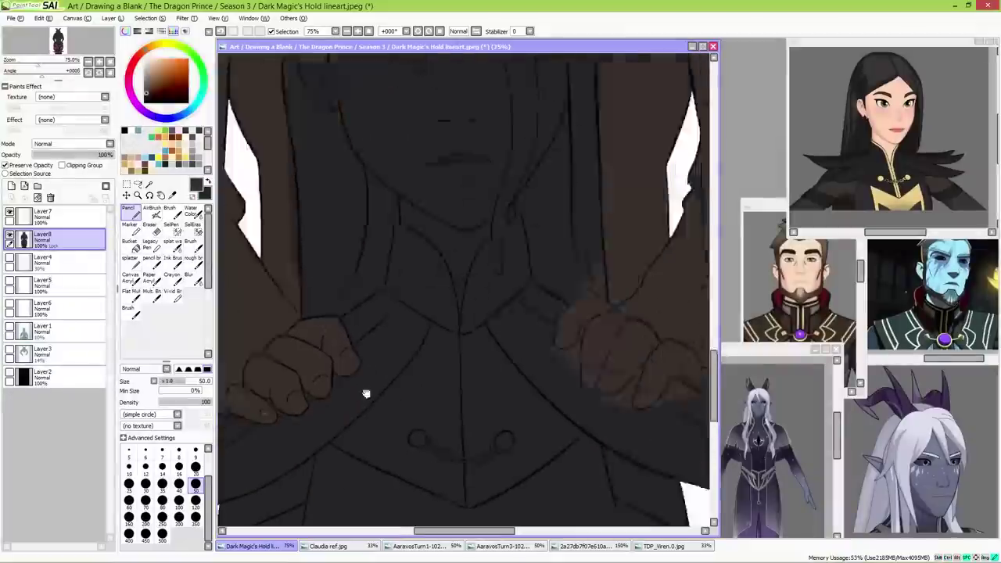
scroll(359, 302, "down", 5)
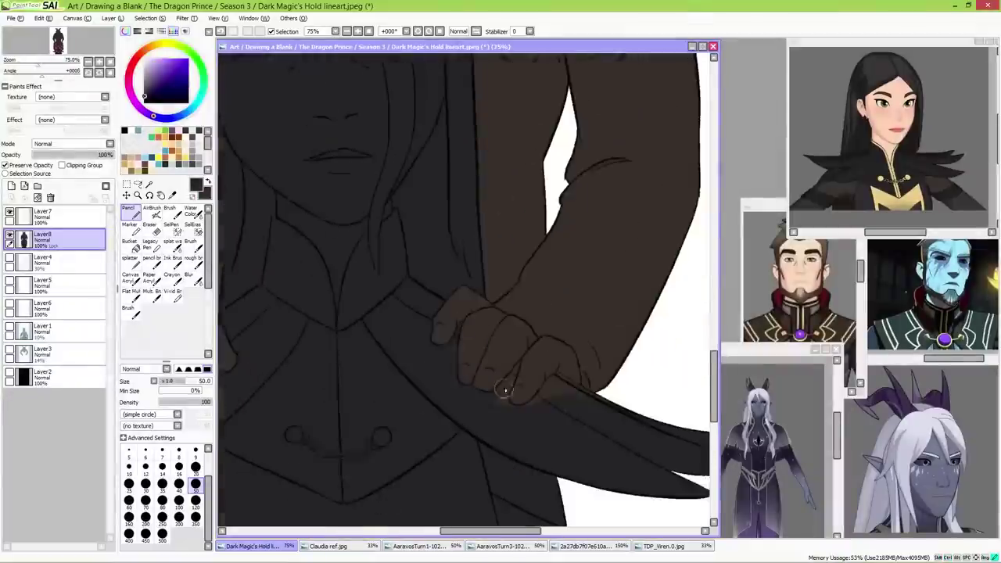
scroll(464, 408, "up", 5)
- Block in the top horned figure in dark indigo, refining the edge against the middle figure's hair
left_click(421, 330, "alt")
scroll(438, 265, "up", 10)
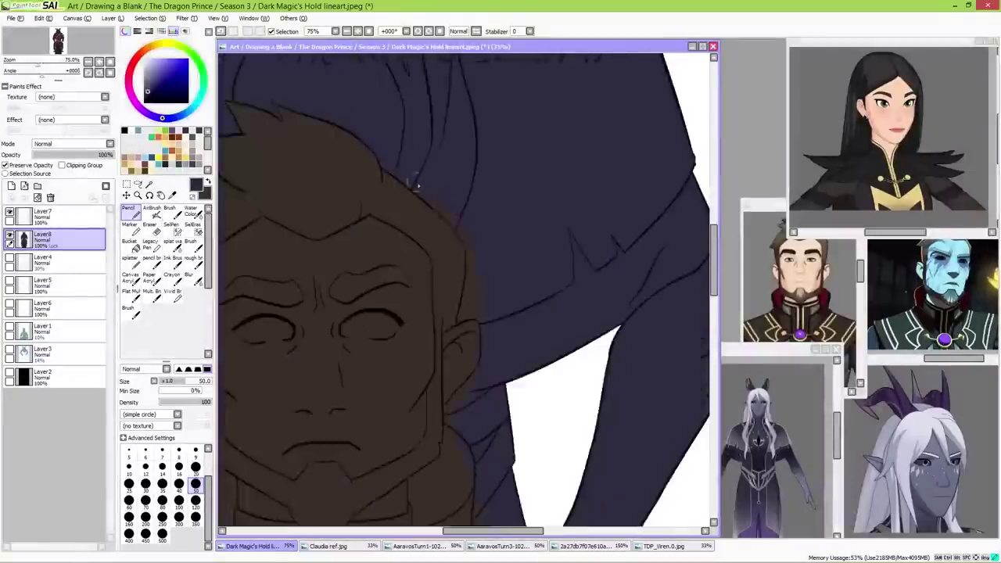
scroll(464, 290, "down", 5)
scroll(541, 370, "up", 10)
- Save the blocked-in painting as Dark Magic's Hold.sai
key("minus")
key("minus")
key("minus")
key("minus")
key("ctrl+s")
key("Return")
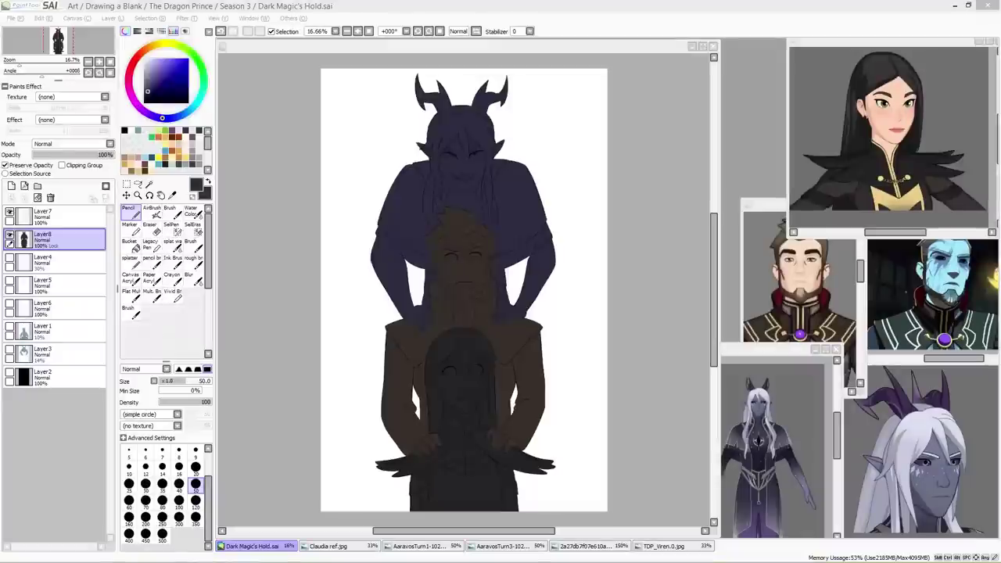
- Paint the lowest figure's face, ear and neck in a flat peach skin tone
left_click(462, 406)
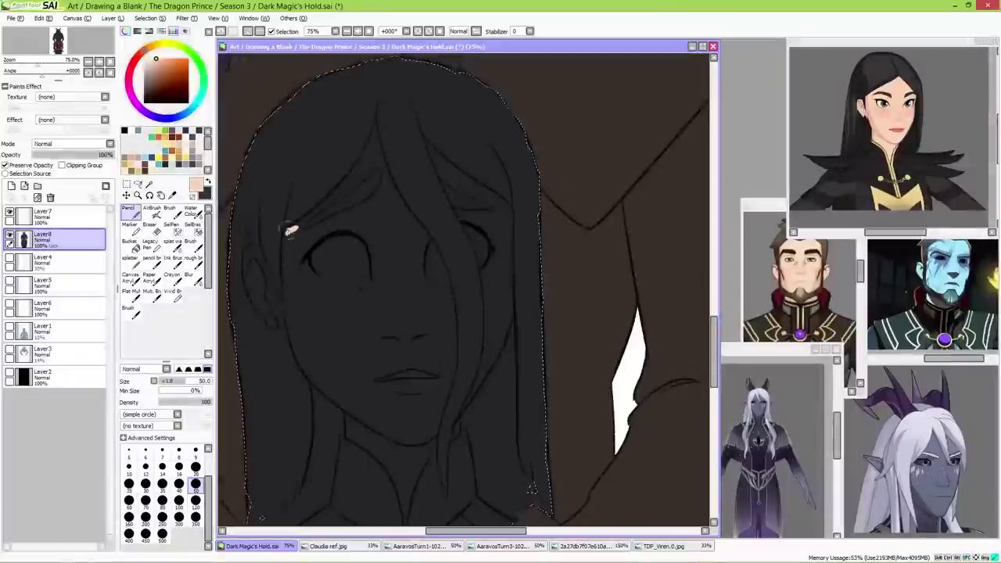
mouse_move(290, 231)
left_mouse_down()
mouse_move(249, 289)
mouse_move(336, 391)
mouse_move(469, 196)
mouse_move(485, 313)
mouse_move(406, 297)
mouse_move(510, 382)
mouse_move(391, 329)
mouse_move(359, 352)
mouse_move(368, 312)
mouse_move(419, 277)
mouse_move(423, 391)
left_mouse_up()
left_click(160, 78)
mouse_move(368, 184)
left_mouse_down()
mouse_move(415, 169)
mouse_move(360, 188)
left_mouse_up()
- Paint the lowest figure's front strand and one side of the long hair in very light grey
left_click_drag(422, 98, 462, 197)
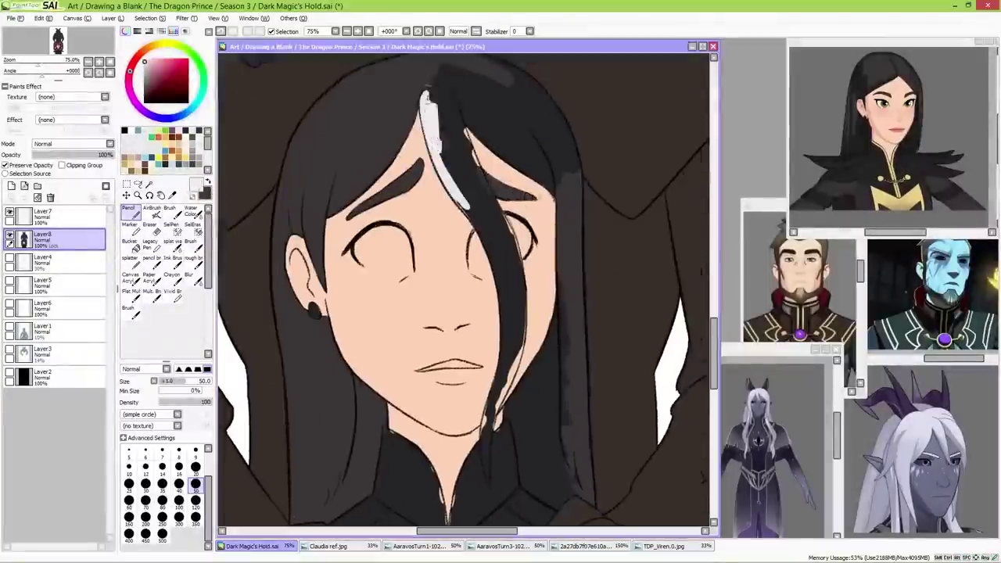
left_click(195, 467)
left_click(375, 173, "alt")
left_click_drag(375, 174, 469, 266)
left_click(196, 483)
left_click_drag(438, 180, 509, 274)
left_click_drag(501, 204, 539, 297)
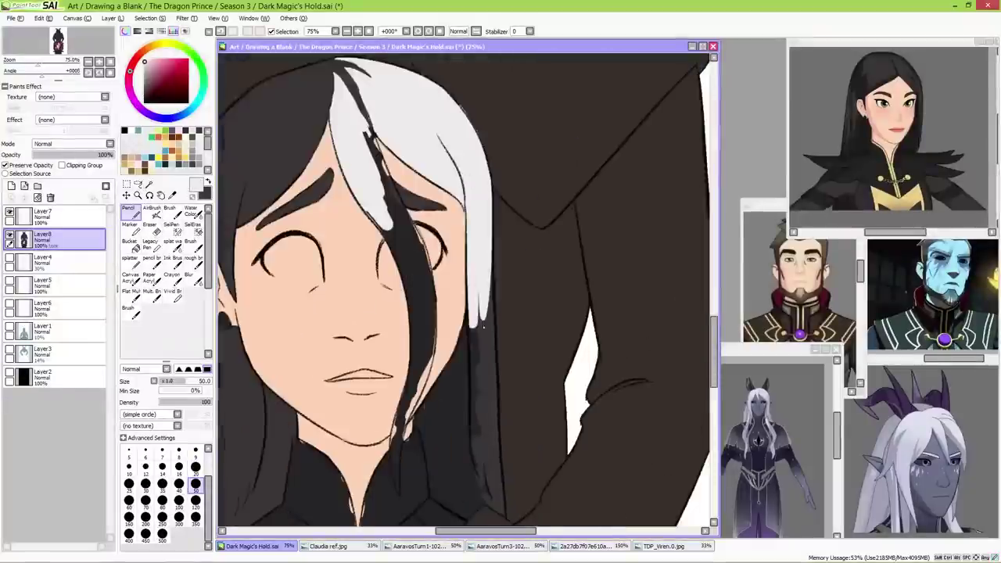
scroll(469, 290, "down", 3)
left_click_drag(450, 227, 461, 329)
left_click_drag(466, 365, 538, 322)
- Fill both of the lowest figure's eyes with white and sample the dark collar colour
left_click(196, 484)
left_click_drag(383, 196, 407, 212)
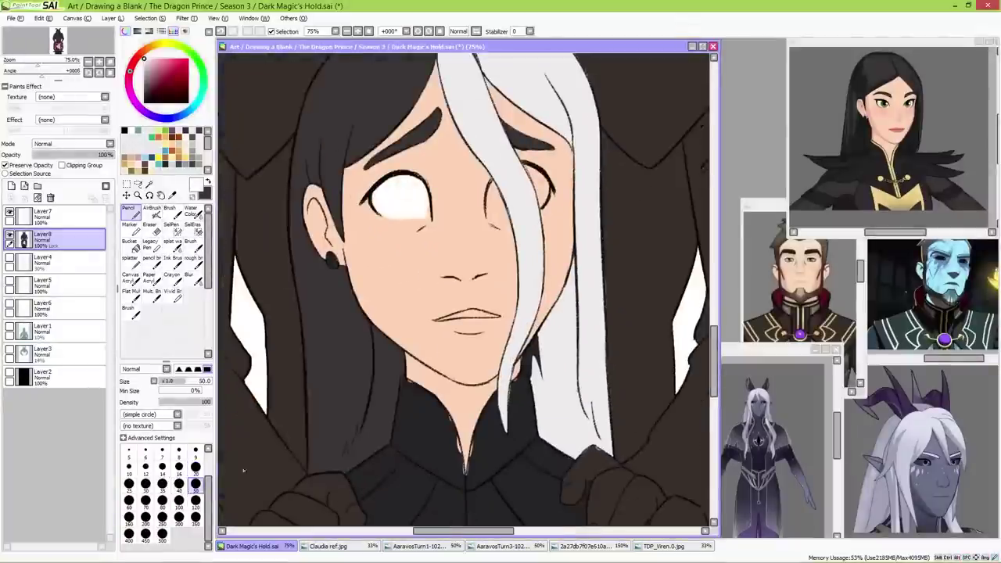
left_click_drag(495, 190, 538, 186)
left_click(409, 396, "alt")
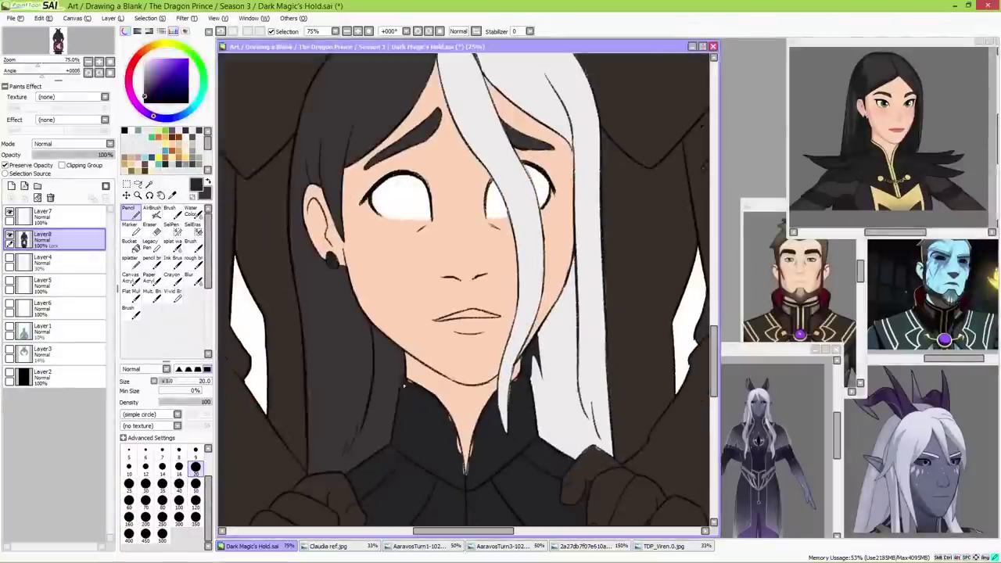
- Add a new layer and brush a soft purple glow around the lowest figure's eyes
left_click(12, 186)
left_click(169, 209)
left_click_drag(532, 184, 575, 197)
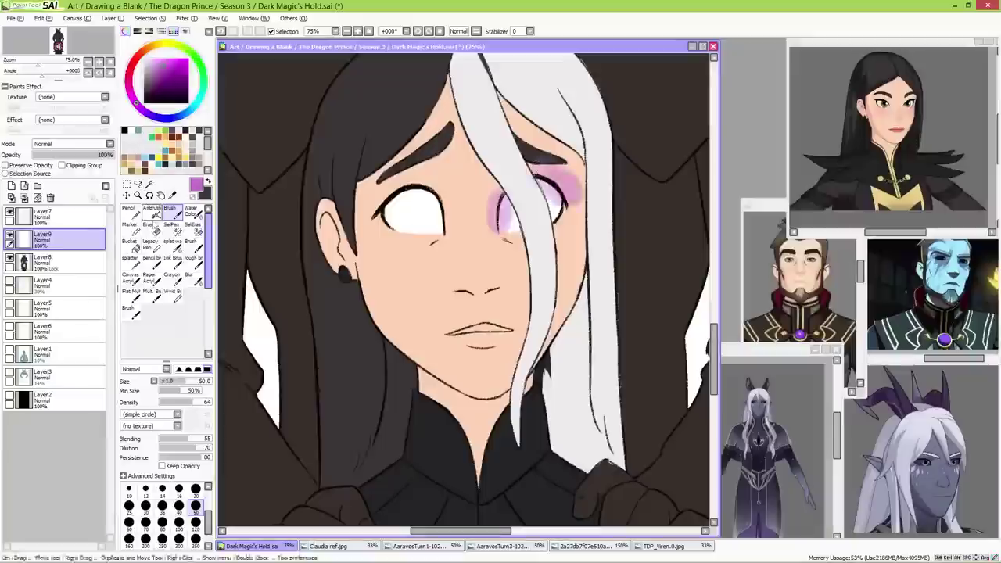
left_click_drag(383, 199, 446, 211)
key("ctrl+minus")
key("ctrl+minus")
key("ctrl+minus")
key("ctrl+minus")
key("ctrl+minus")
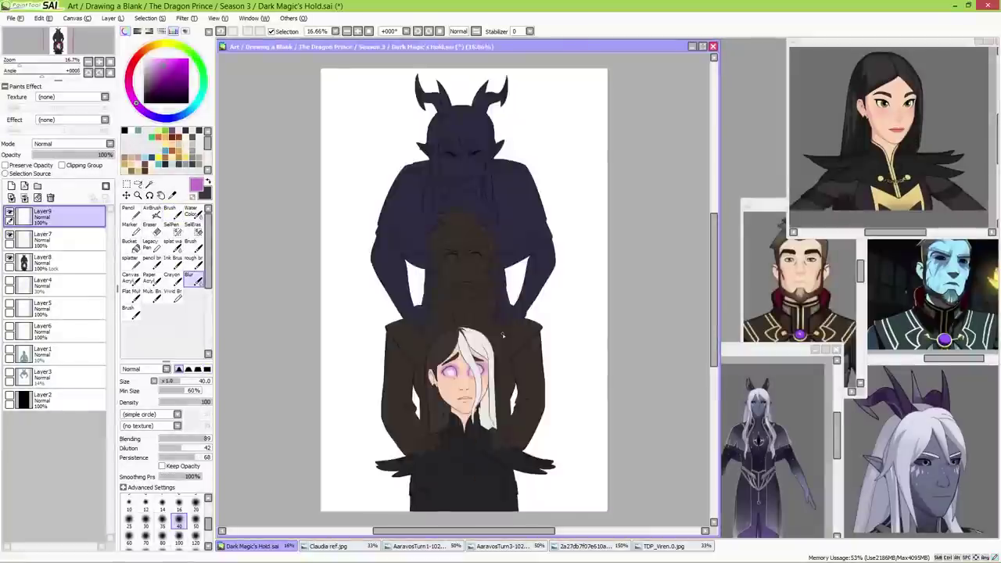
- Paint the lowest figure's upper and lower sleeve sections grey-brown on Layer8, leaving the bands between them charcoal
key("ctrl+plus")
key("ctrl+plus")
key("ctrl+plus")
left_click(43, 260)
left_click(128, 210)
left_click(389, 349, "alt")
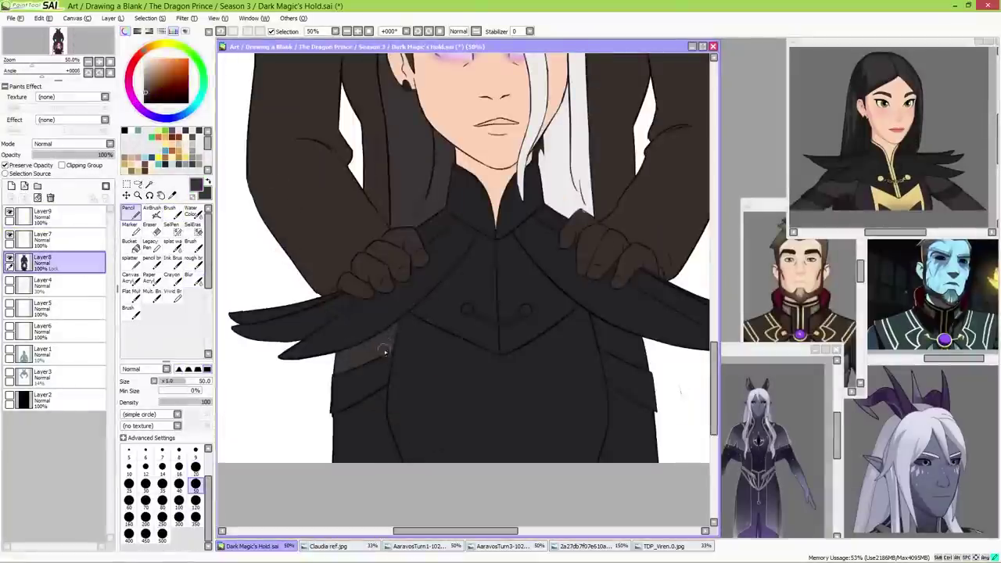
left_click_drag(386, 448, 344, 411)
left_click_drag(594, 316, 637, 340)
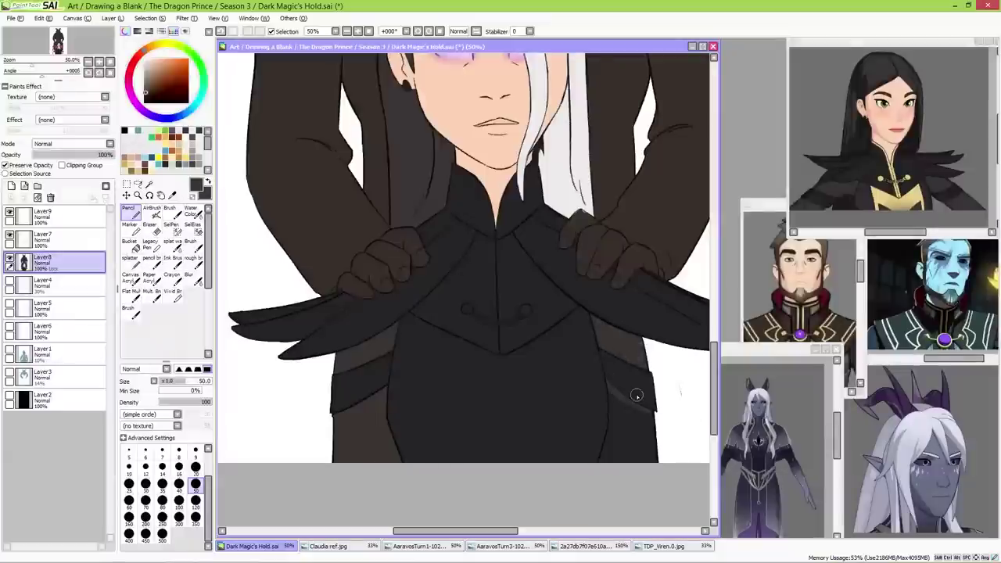
mouse_move(637, 395)
left_mouse_down()
mouse_move(611, 422)
mouse_move(630, 459)
left_mouse_up()
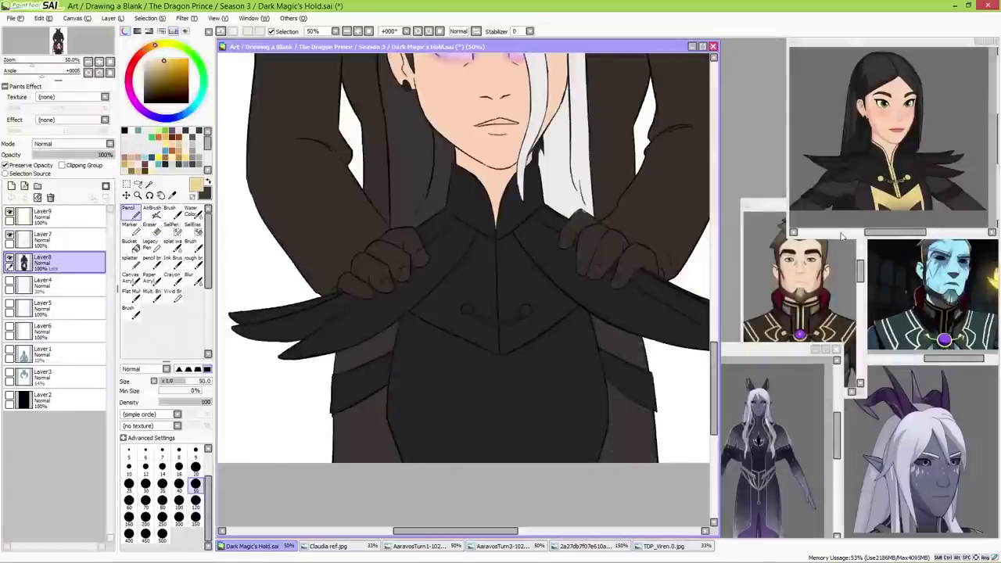
- Paint the bodice buttons and connecting chain pale gold with a size 16 pencil
key("ctrl+plus")
left_click(364, 214)
left_click(476, 217)
key("ctrl+plus")
left_click(195, 467)
left_click_drag(301, 302, 500, 301)
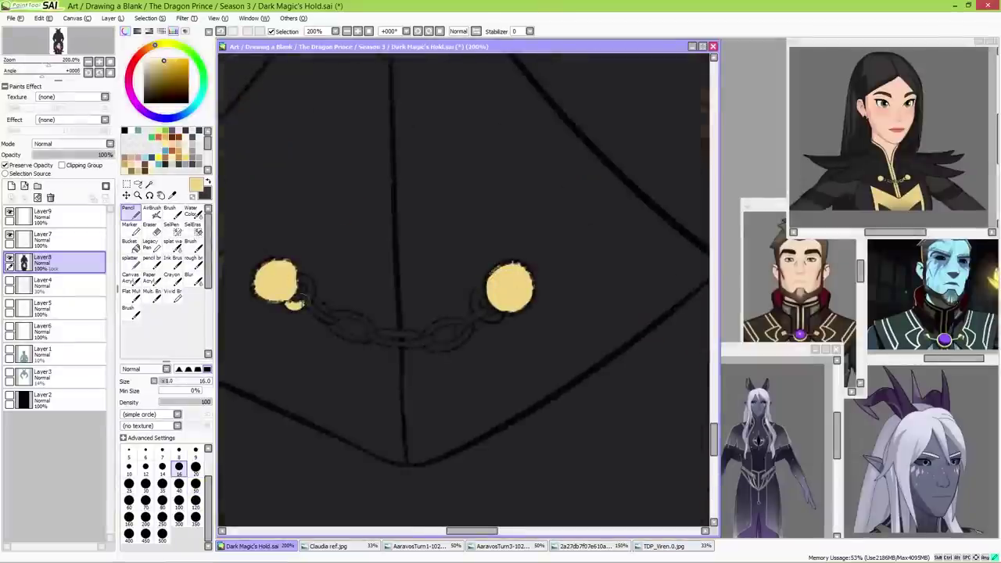
left_click_drag(426, 344, 484, 299)
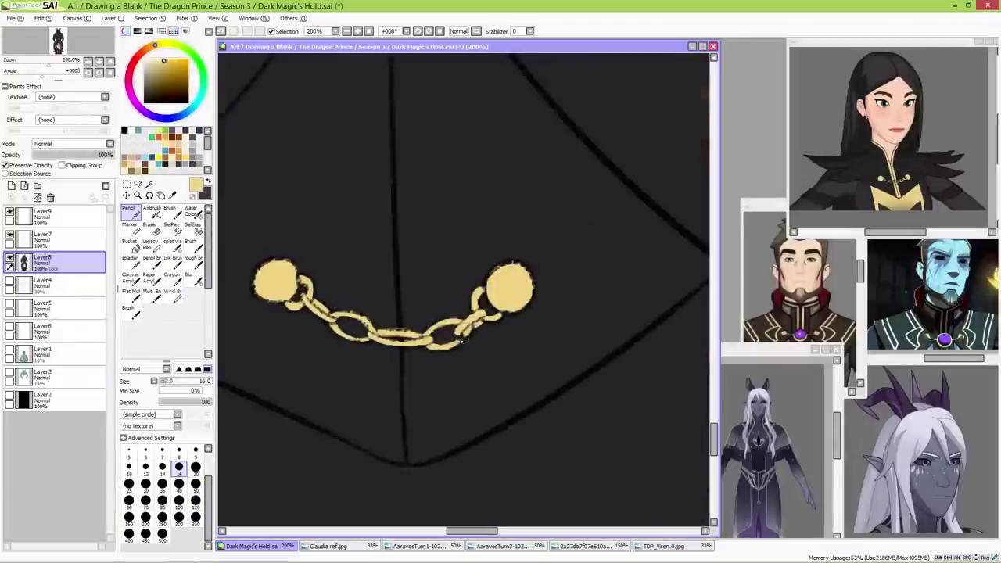
key("ctrl+minus")
- Paint pale gold trim along the collar edges and down the bodice's centre seam
left_click_drag(437, 329, 512, 178)
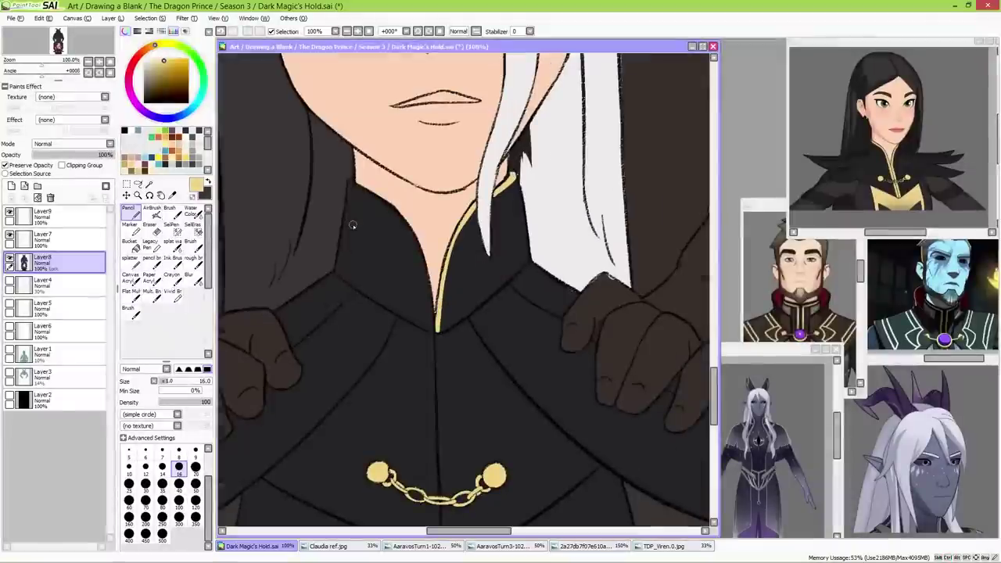
scroll(482, 321, "down", 2)
left_click_drag(435, 270, 441, 494)
left_click_drag(395, 156, 404, 161)
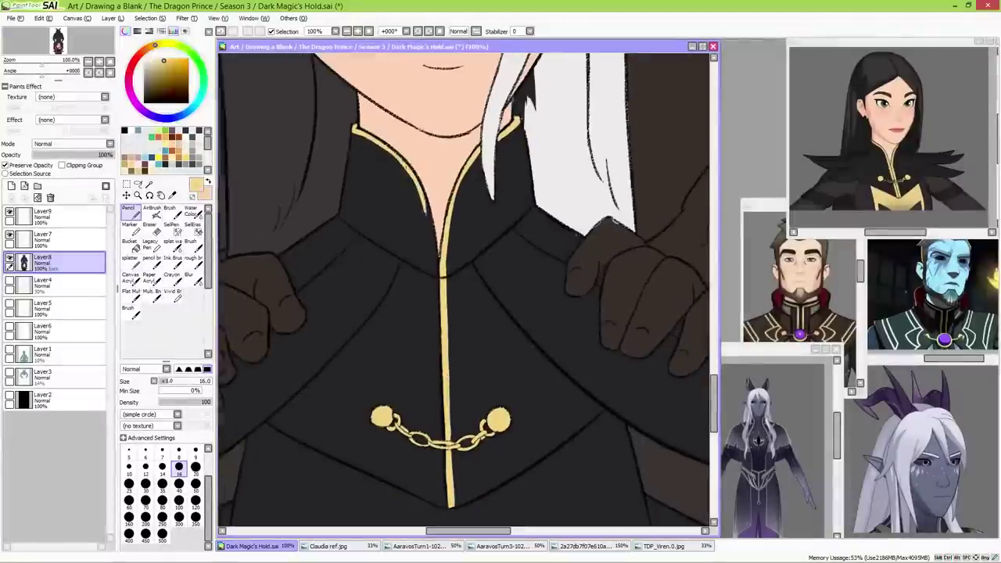
- Outline and fill a pale gold panel on the skirt front, with a V-notched dark section below
scroll(346, 346, "down", 8)
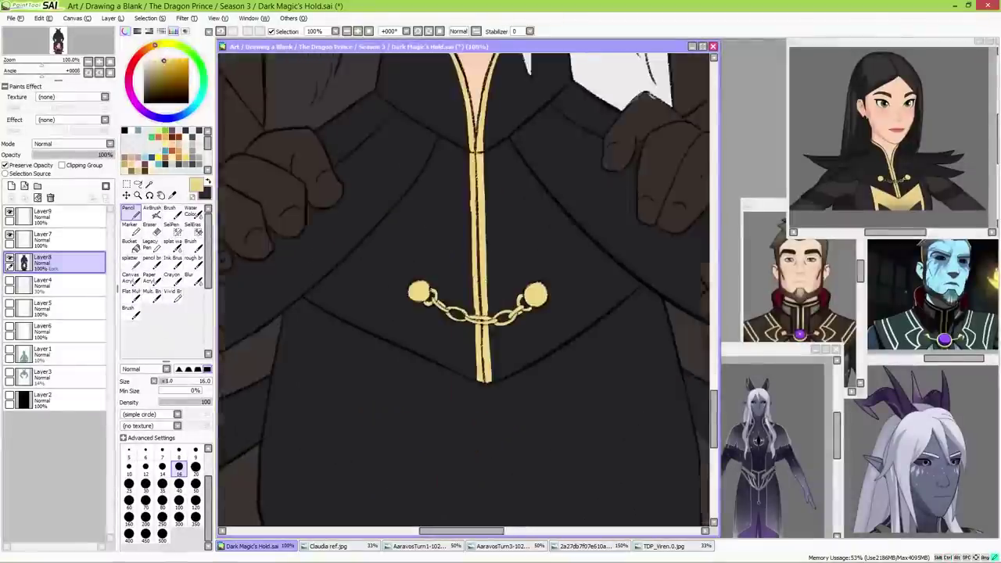
left_click_drag(334, 152, 350, 434)
left_click_drag(626, 137, 640, 434)
mouse_move(382, 304)
left_mouse_down()
mouse_move(612, 295)
mouse_move(602, 434)
left_mouse_up()
left_click_drag(379, 306, 397, 434)
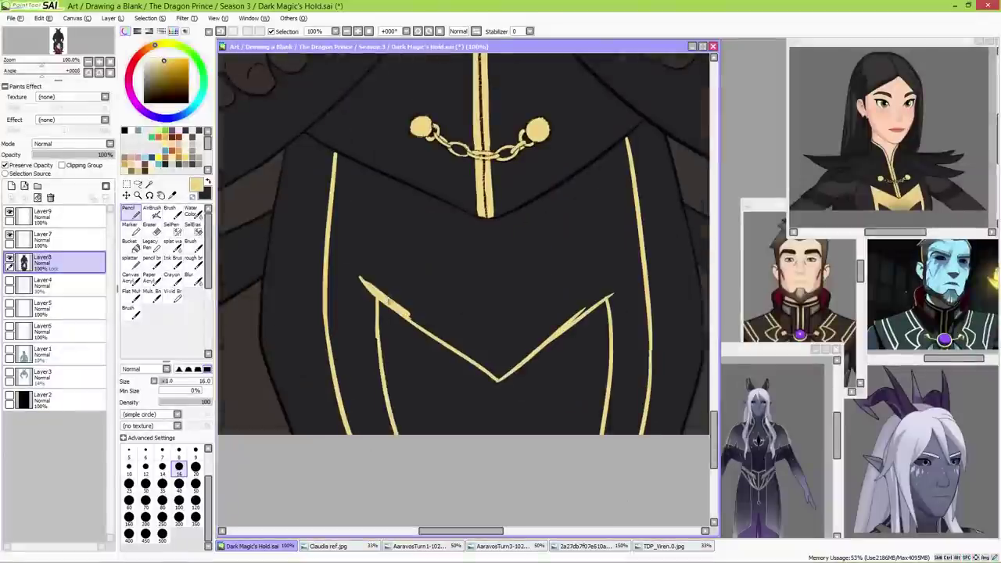
left_click(195, 484)
left_click_drag(368, 329, 383, 434)
mouse_move(337, 157)
left_mouse_down()
mouse_move(503, 373)
mouse_move(481, 224)
mouse_move(592, 167)
mouse_move(615, 235)
mouse_move(625, 430)
left_mouse_up()
- Brush soft pink blush over the lowest figure's cheeks and nose, and clear the selection
scroll(599, 388, "down", 3)
left_click_drag(469, 235, 547, 328)
left_click_drag(477, 269, 555, 270)
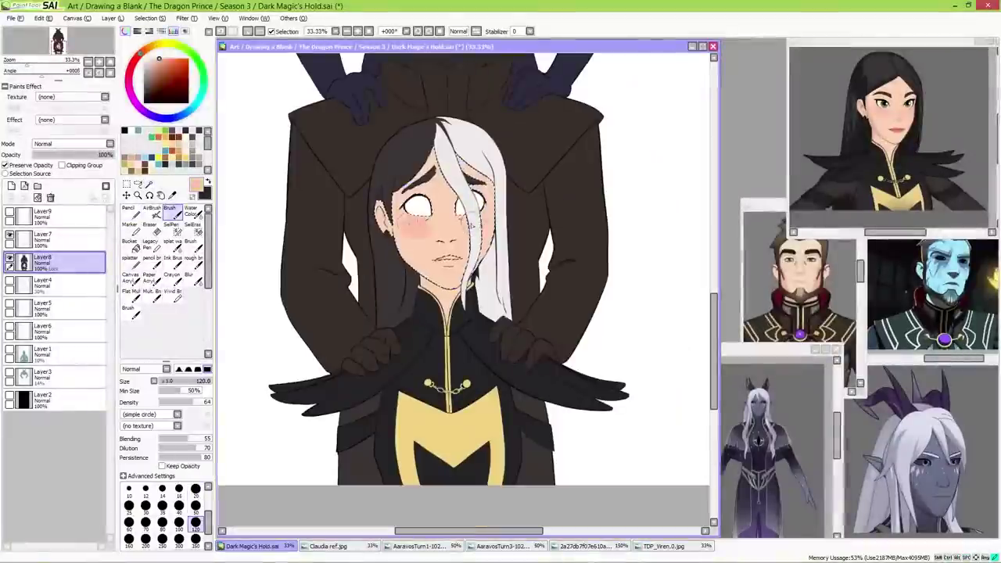
scroll(508, 281, "up", 3)
key("ctrl+d")
key("n")
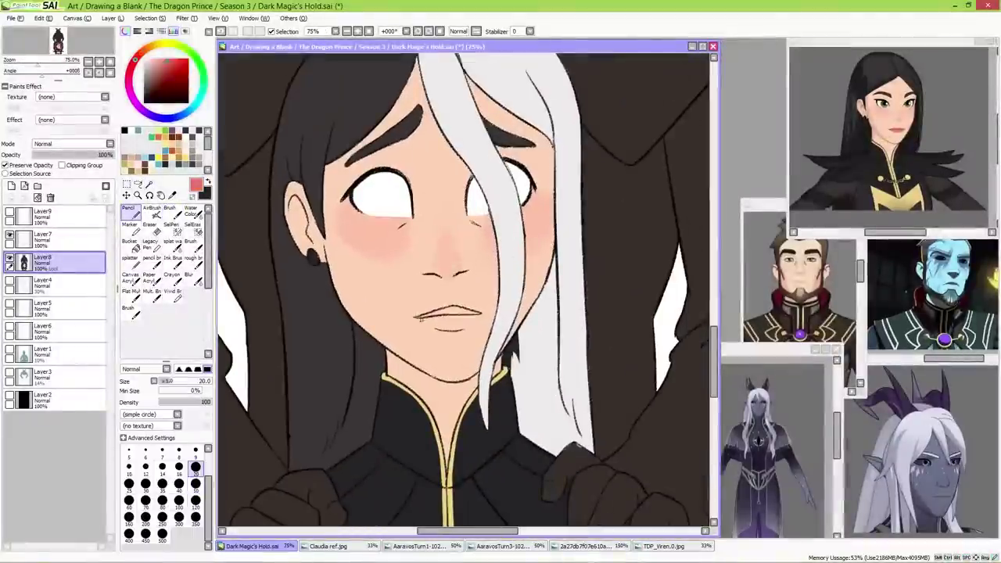
left_click(459, 297, "alt")
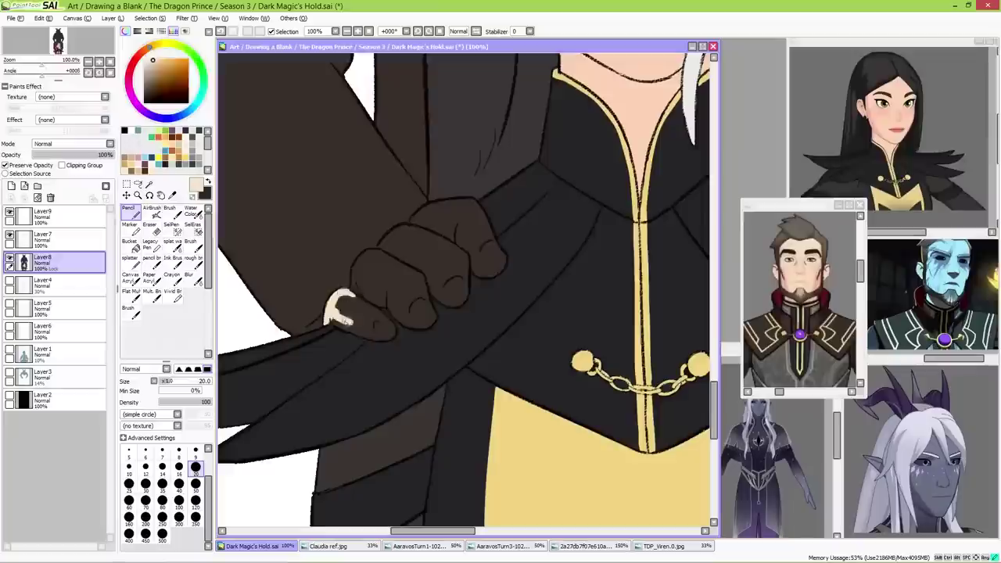
- Paint the middle figure's fingers and both hands a pale cream skin colour where they grip the lowest figure's shoulders
left_click_drag(360, 313, 387, 332)
mouse_move(356, 258)
left_mouse_down()
mouse_move(402, 272)
mouse_move(393, 303)
mouse_move(424, 321)
mouse_move(457, 274)
mouse_move(413, 230)
mouse_move(455, 207)
mouse_move(493, 234)
left_mouse_up()
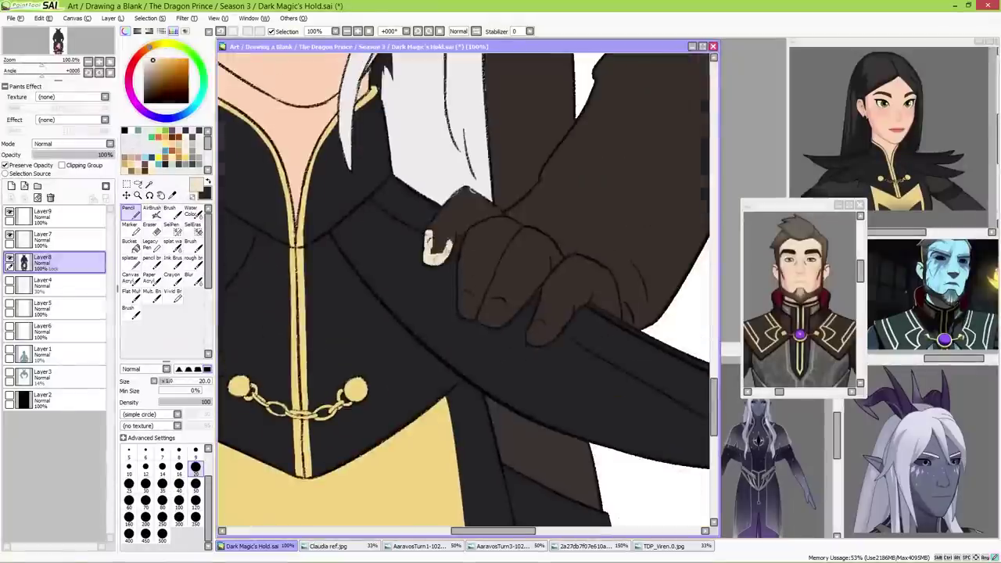
mouse_move(438, 211)
left_mouse_down()
mouse_move(485, 235)
mouse_move(540, 301)
mouse_move(545, 336)
mouse_move(604, 275)
left_mouse_up()
key("Home")
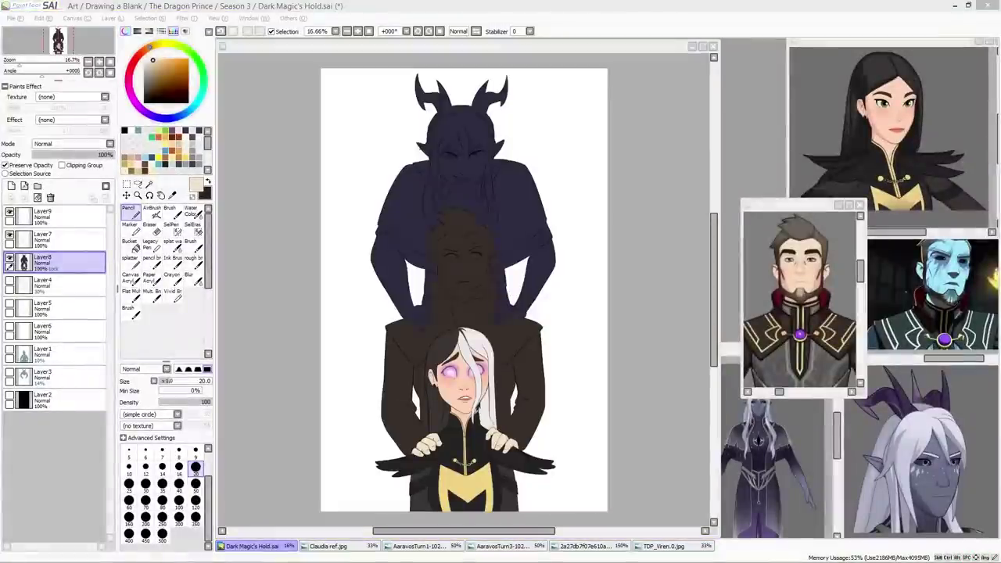
- Paint the middle figure's face, ears and neck pale beige, and place Layer8 directly beneath Layer4
scroll(389, 357, "up", 4)
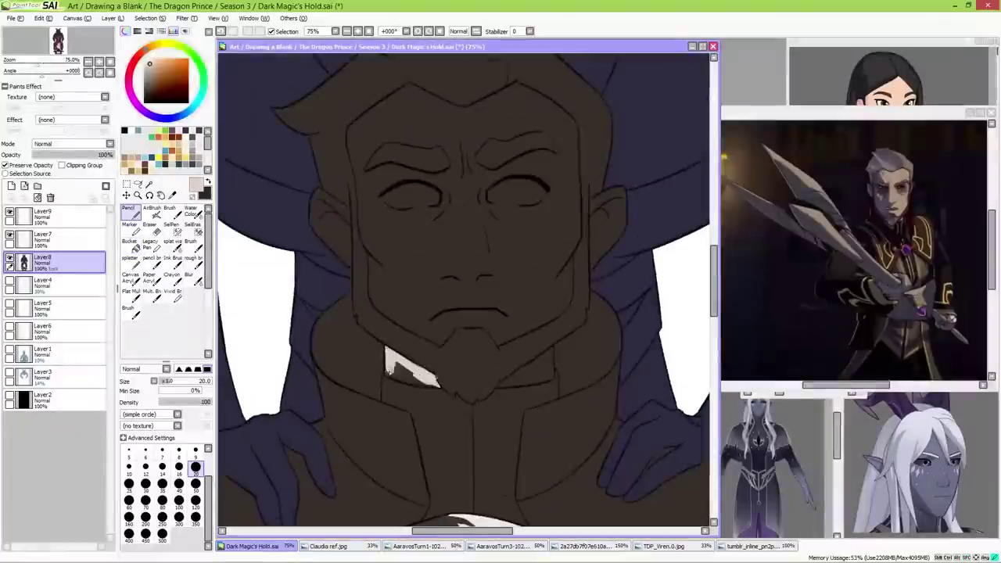
mouse_move(525, 383)
left_mouse_down()
mouse_move(328, 235)
mouse_move(579, 235)
mouse_move(469, 274)
mouse_move(470, 297)
left_mouse_up()
left_click(196, 482)
left_click(196, 467)
key("x")
key("x")
key("x")
left_click_drag(47, 262, 47, 283)
- Paint jagged mauve markings around both of the middle figure's eyes and along the side of the face
left_click_drag(373, 204, 415, 269)
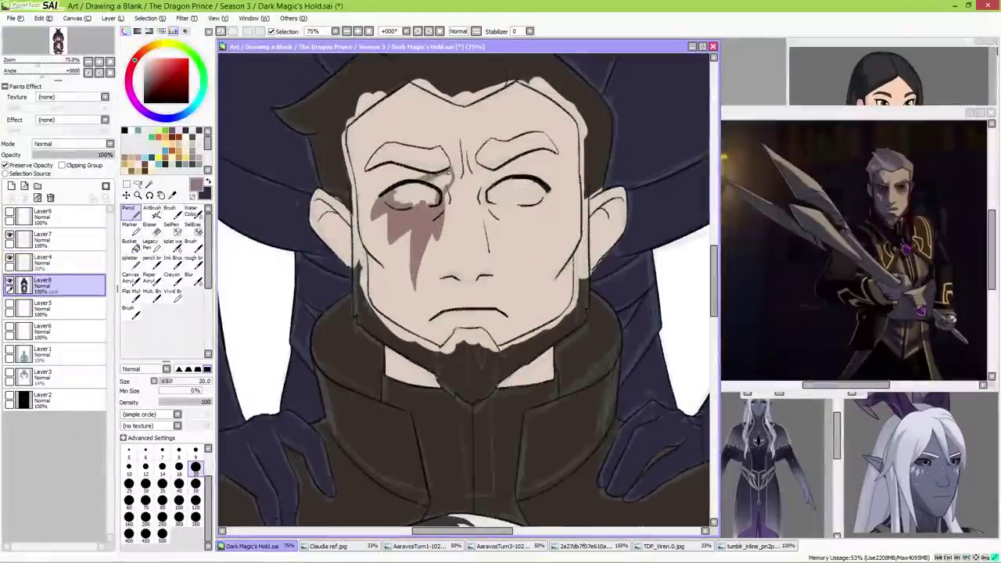
left_click_drag(426, 176, 449, 200)
left_click_drag(487, 191, 543, 236)
left_click_drag(500, 194, 546, 236)
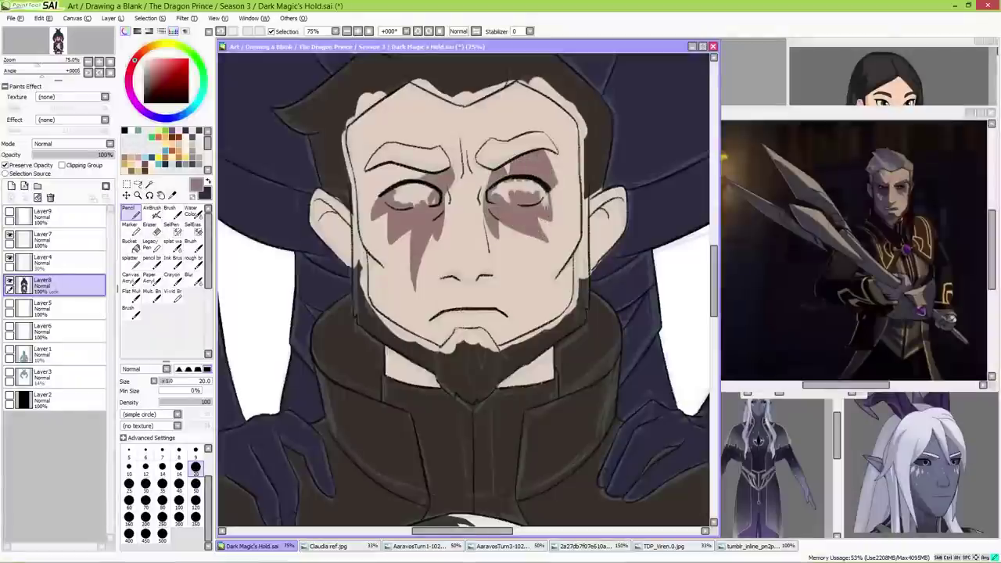
left_click_drag(389, 279, 374, 321)
- Colour the middle figure's eyebrows, hair and beard flat grey-brown with the Pencil
left_click(393, 271, "alt")
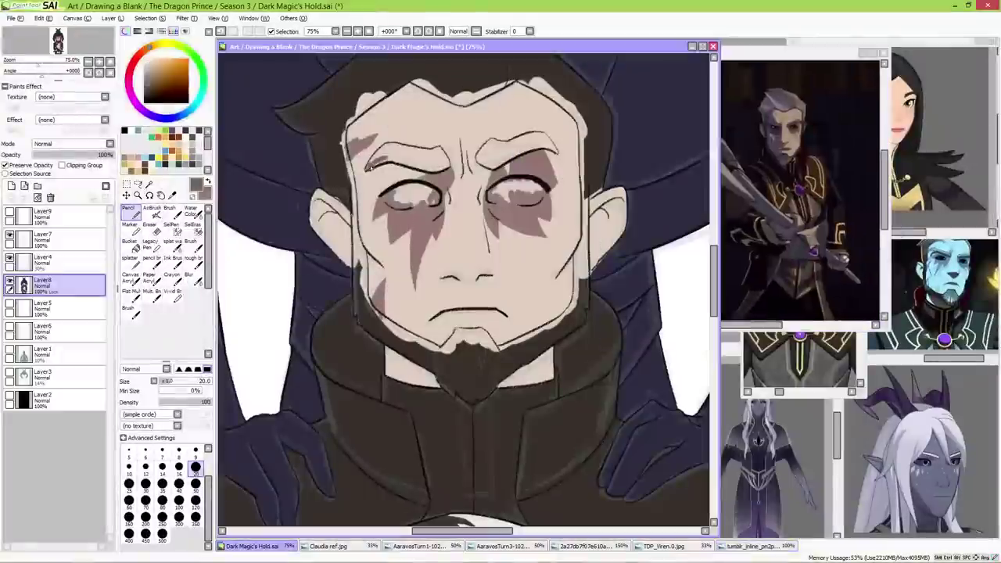
left_click_drag(368, 164, 539, 145)
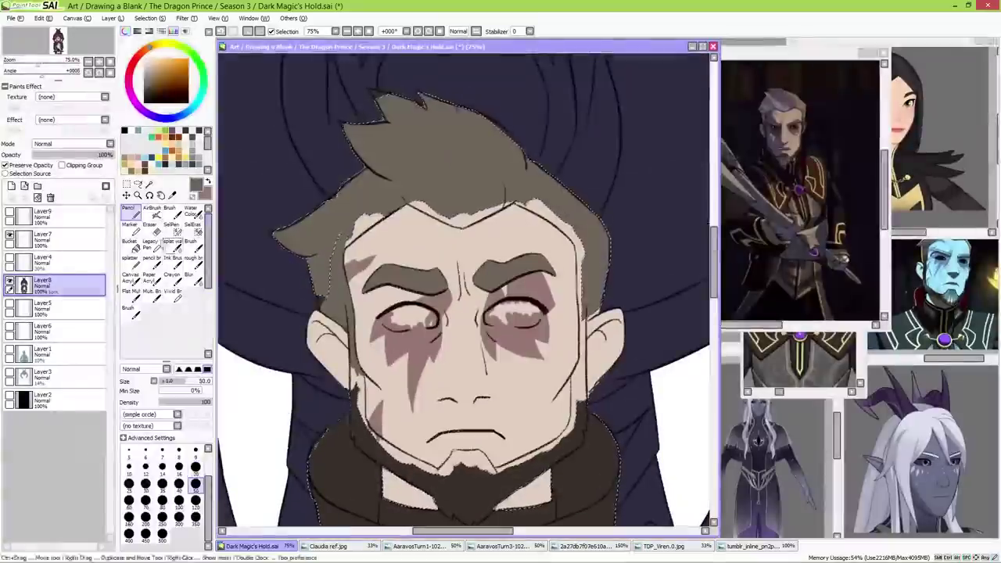
key("ctrl+d")
left_click(196, 467)
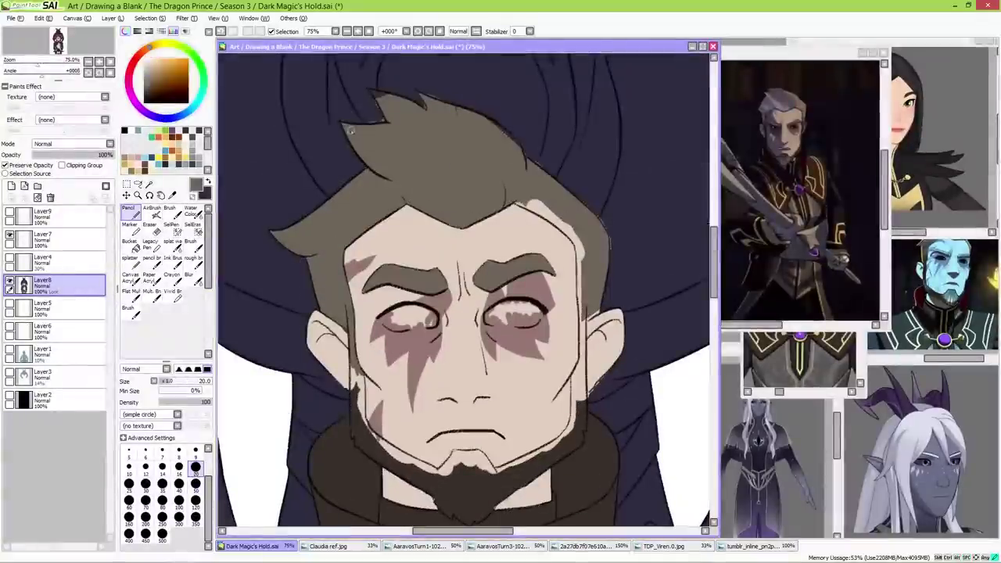
scroll(466, 290, "down", 5)
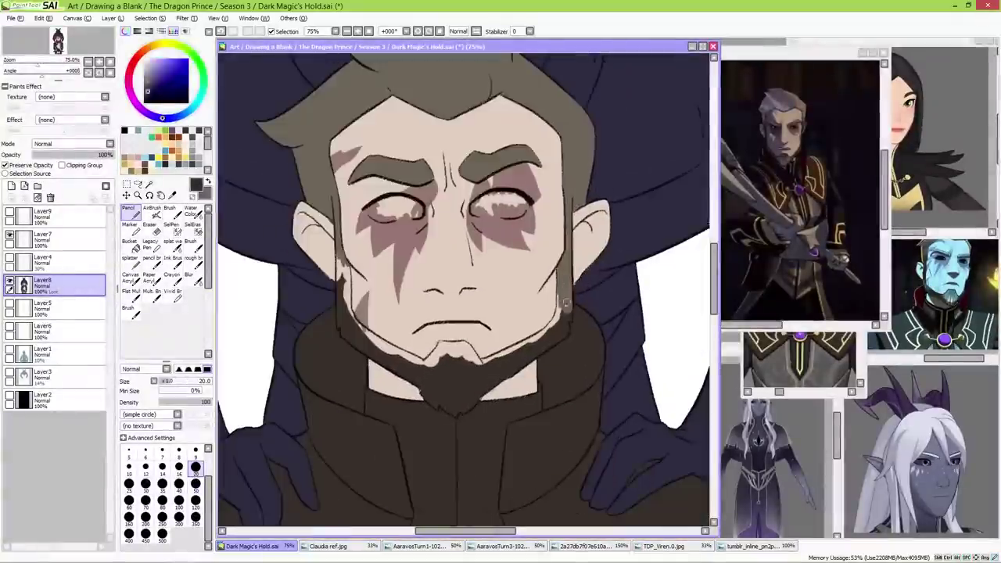
mouse_move(395, 312)
left_mouse_down()
mouse_move(449, 360)
mouse_move(485, 336)
mouse_move(547, 328)
mouse_move(533, 341)
left_mouse_up()
scroll(533, 341, "up", 3)
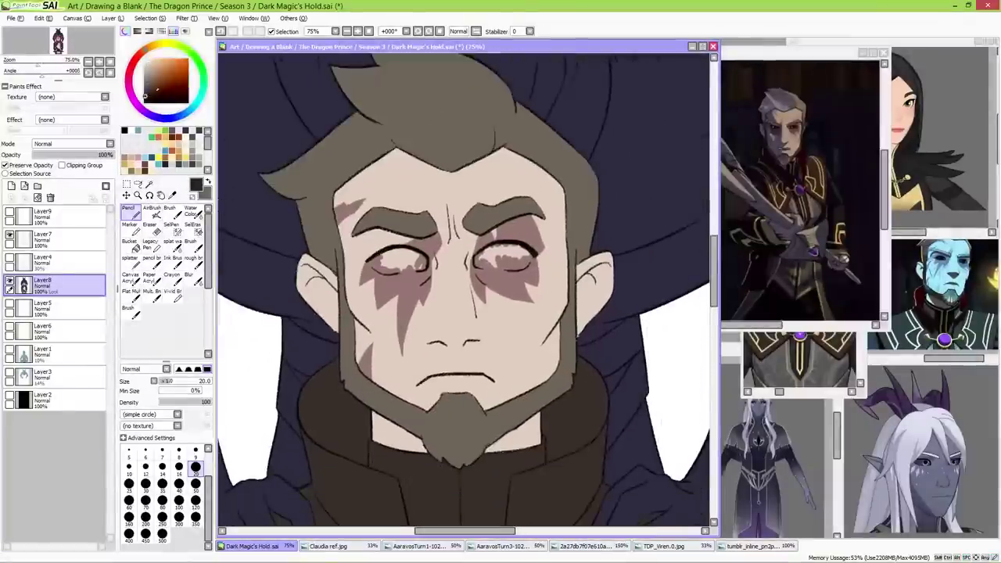
- Fill both of the middle figure's eyes with near-black
left_click_drag(481, 254, 516, 259)
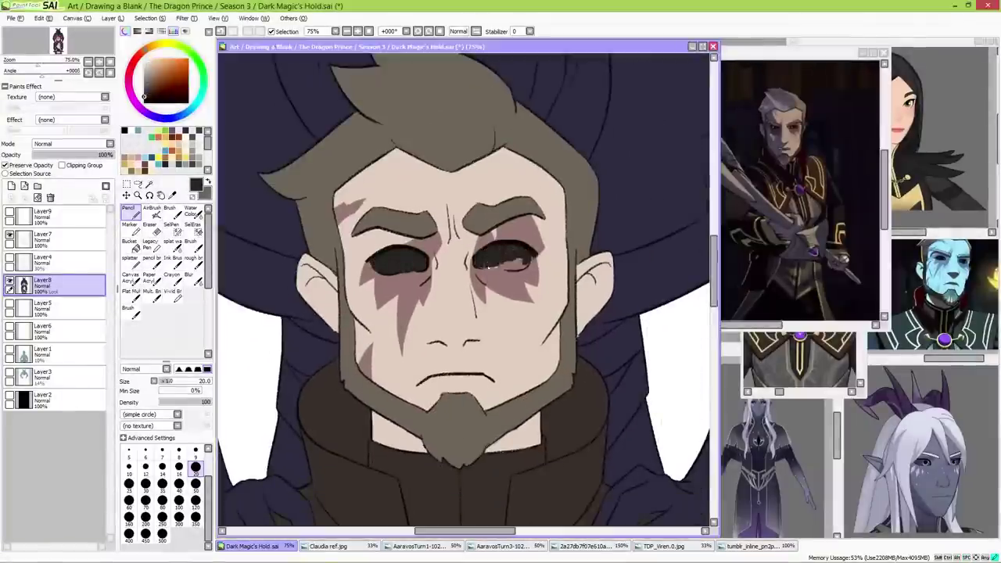
key("ctrl+minus")
key("ctrl+minus")
key("ctrl+minus")
key("ctrl+minus")
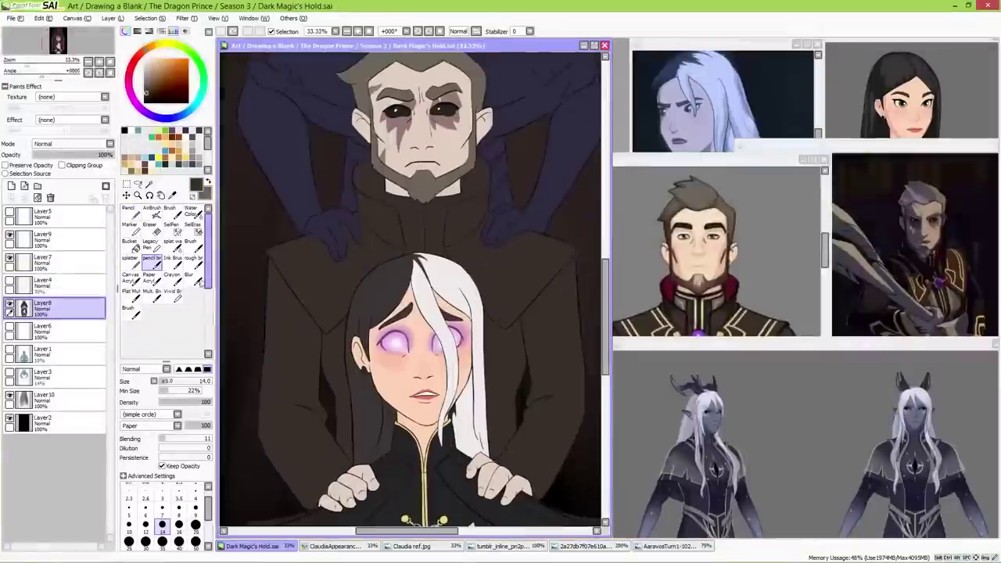
- Recolour both of the middle figure's sleeves dark blue-grey up to the shoulder cape, following the outfit reference
scroll(184, 508, "down", 2)
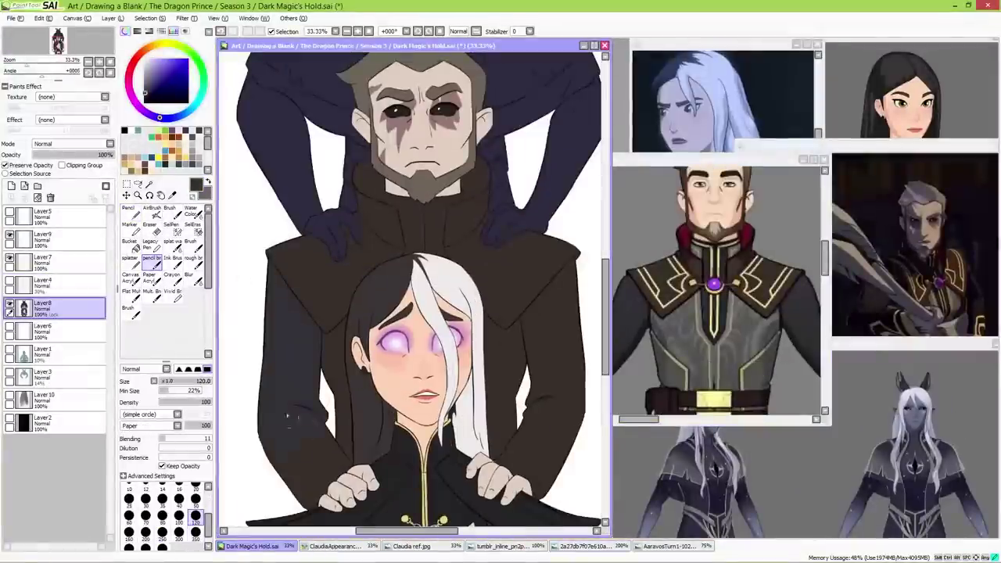
key("ctrl+plus")
key("ctrl+plus")
key("ctrl+plus")
key("h")
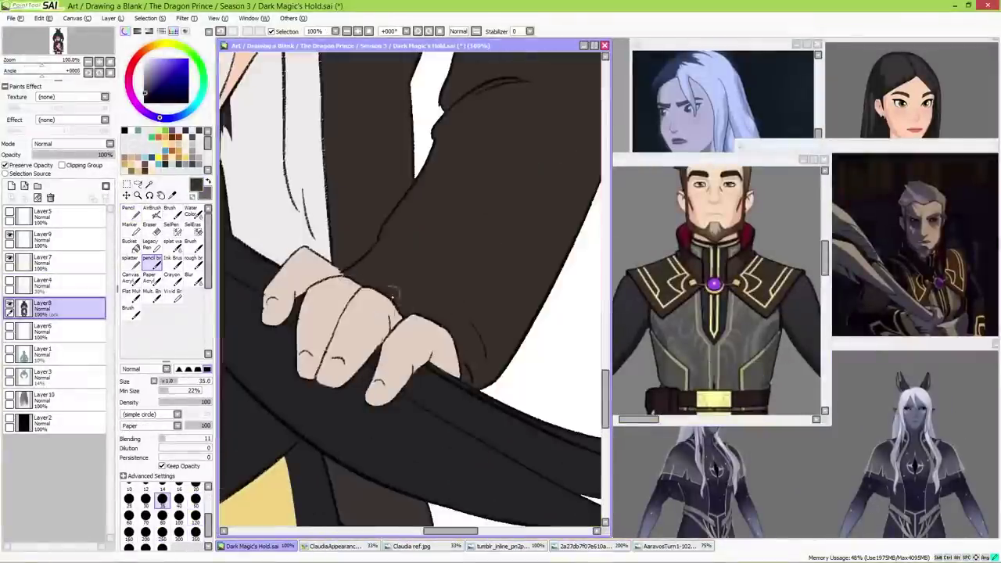
key("ctrl+minus")
key("bracketright")
key("bracketright")
scroll(413, 307, "up", 3)
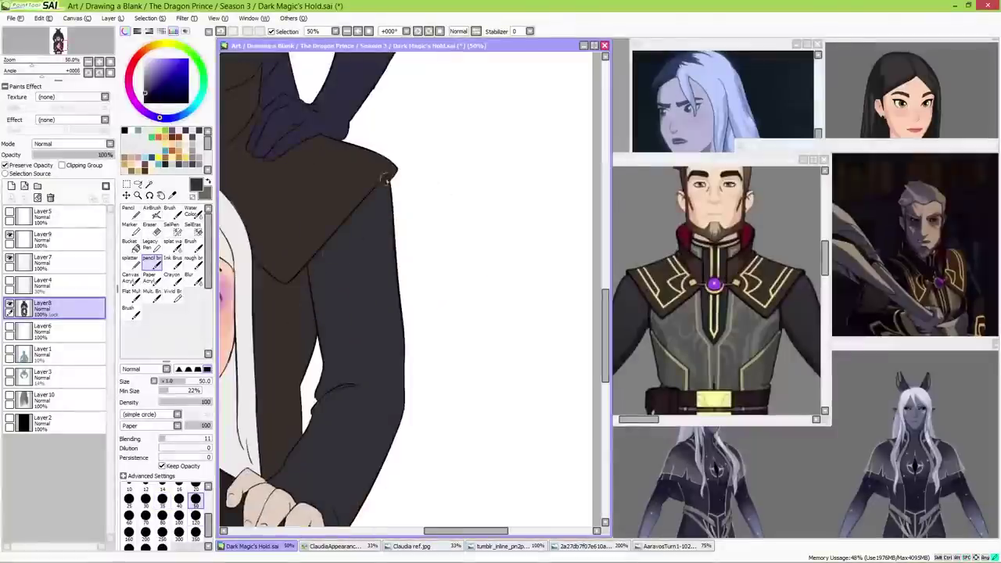
- Paint the visible torso sides of the middle figure's tunic medium grey with a size 50 Pencil
key("n")
left_click_drag(412, 309, 372, 428)
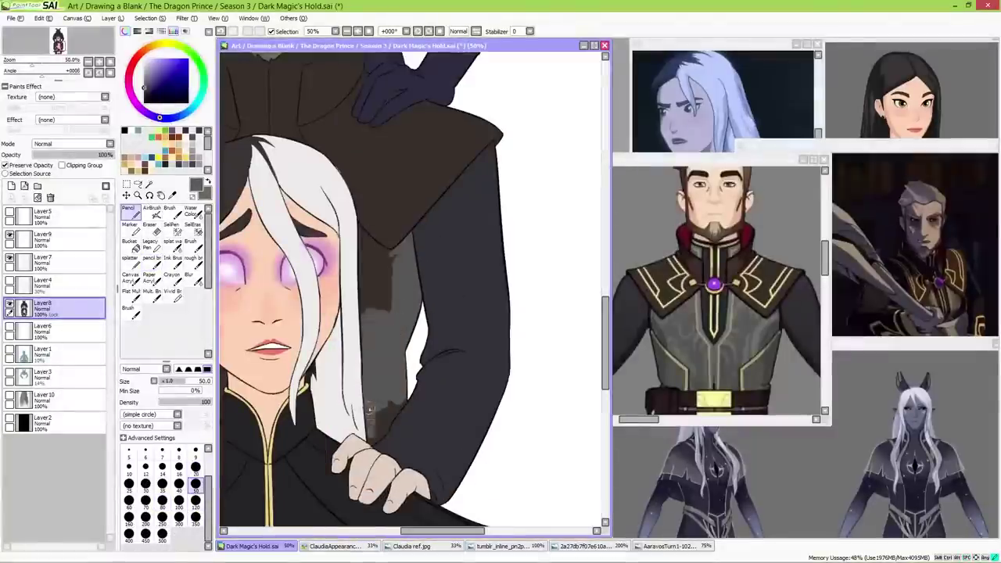
key("h")
mouse_move(345, 279)
left_mouse_down()
mouse_move(351, 343)
mouse_move(356, 408)
left_mouse_up()
scroll(345, 431, "up", 3)
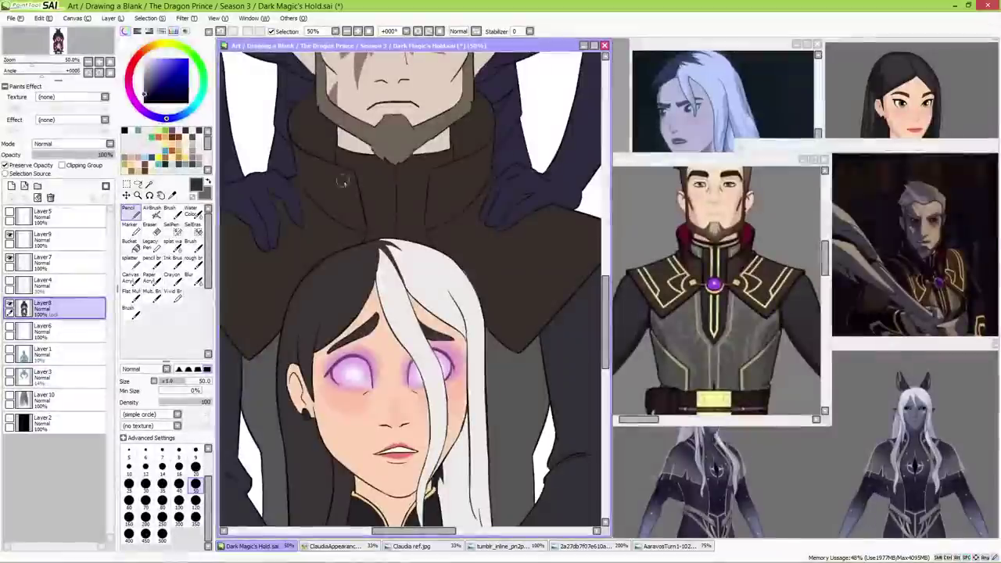
- Paint the inner lining of the middle figure's high collar dark crimson on both sides of the neck
left_click_drag(309, 117, 321, 149)
key("ctrl+plus")
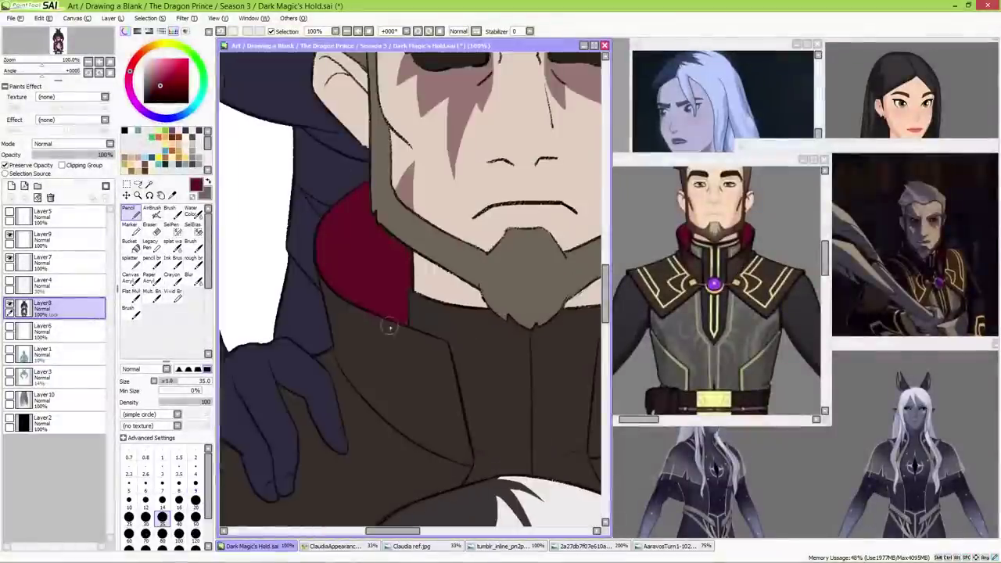
left_click_drag(397, 531, 418, 531)
mouse_move(540, 188)
left_mouse_down()
mouse_move(469, 313)
mouse_move(528, 266)
left_mouse_up()
left_click_drag(419, 536, 404, 535)
- Fill the middle figure's inner collar and centre front dark charcoal, with lighter grey strips along both edges
left_click(409, 320, "alt")
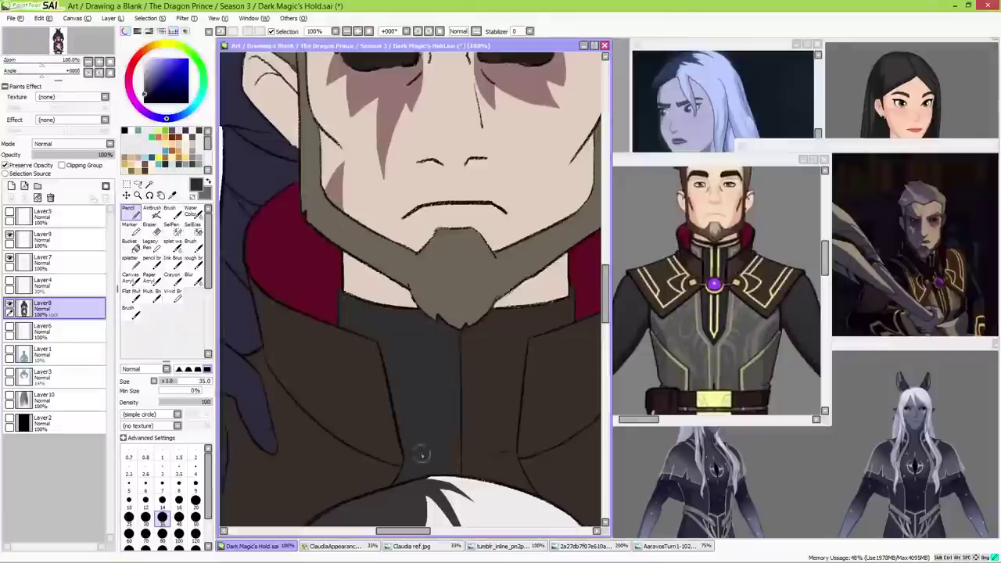
left_click(345, 317, "alt")
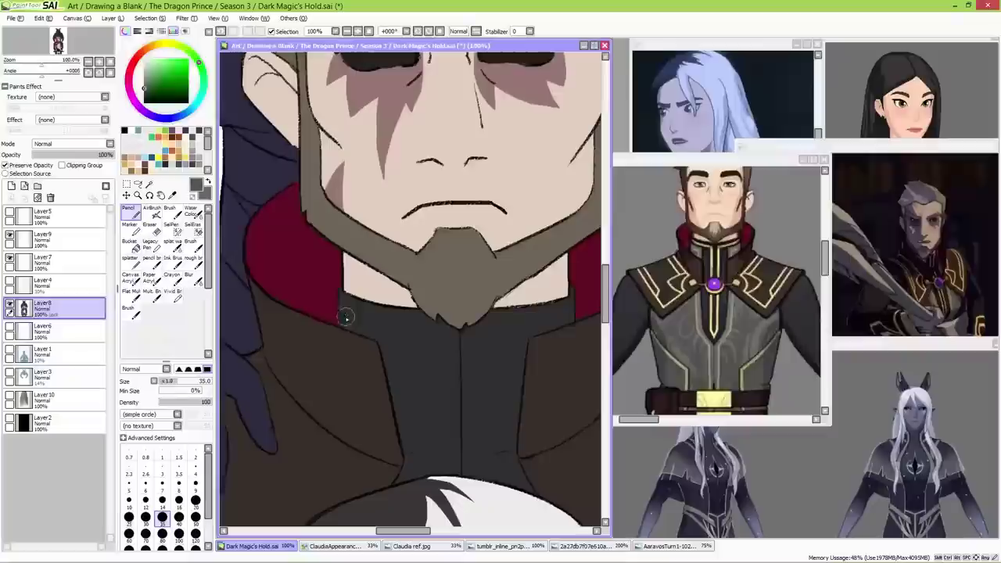
left_click_drag(516, 340, 520, 445)
left_click(533, 332, "alt")
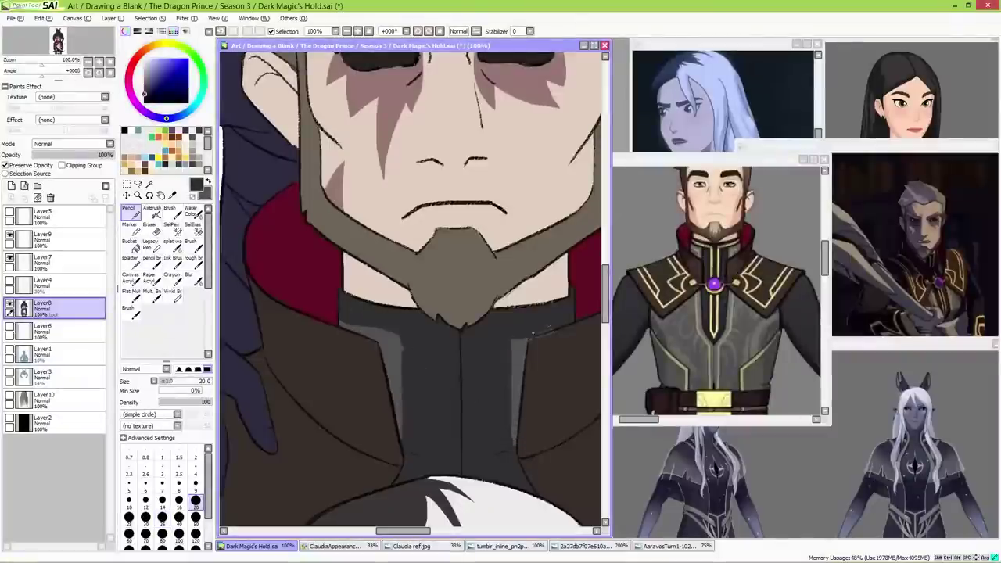
left_click(514, 411, "alt")
left_click_drag(514, 411, 465, 211)
mouse_move(391, 352)
left_mouse_down()
mouse_move(391, 282)
mouse_move(397, 346)
left_mouse_up()
- Draw the collar clasp's outline on Layer7, and colour its gem purple and the side fittings pale yellow on Layer8
left_click(54, 262)
left_click(154, 258)
scroll(381, 227, "down", 2)
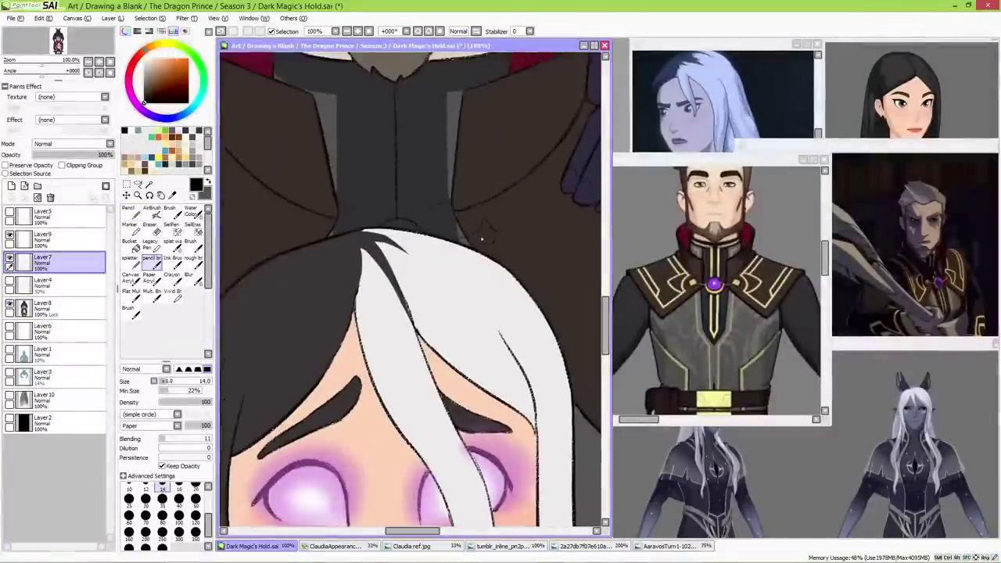
mouse_move(483, 233)
left_mouse_down()
mouse_move(487, 297)
mouse_move(439, 307)
mouse_move(461, 313)
left_mouse_up()
key("n")
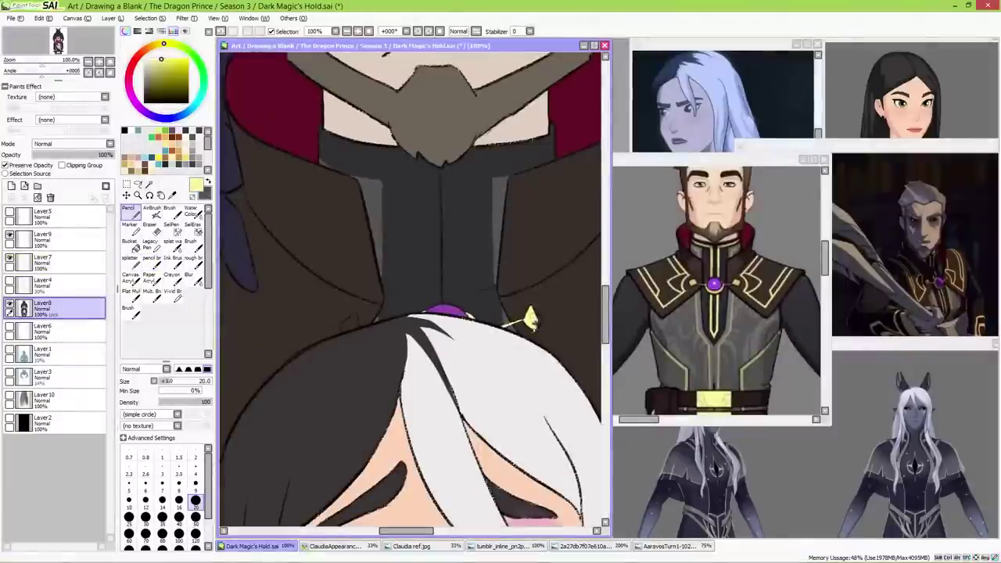
scroll(532, 321, "up", 2)
- Select the inner collar panel and paint thin pale yellow trim along its upper edge and down both sides of the centre
key("c")
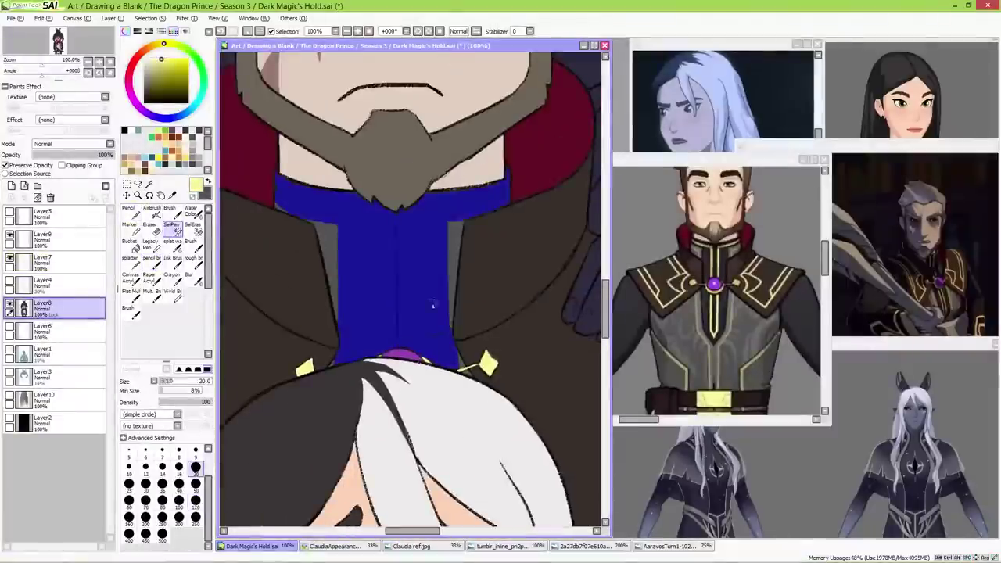
key("n")
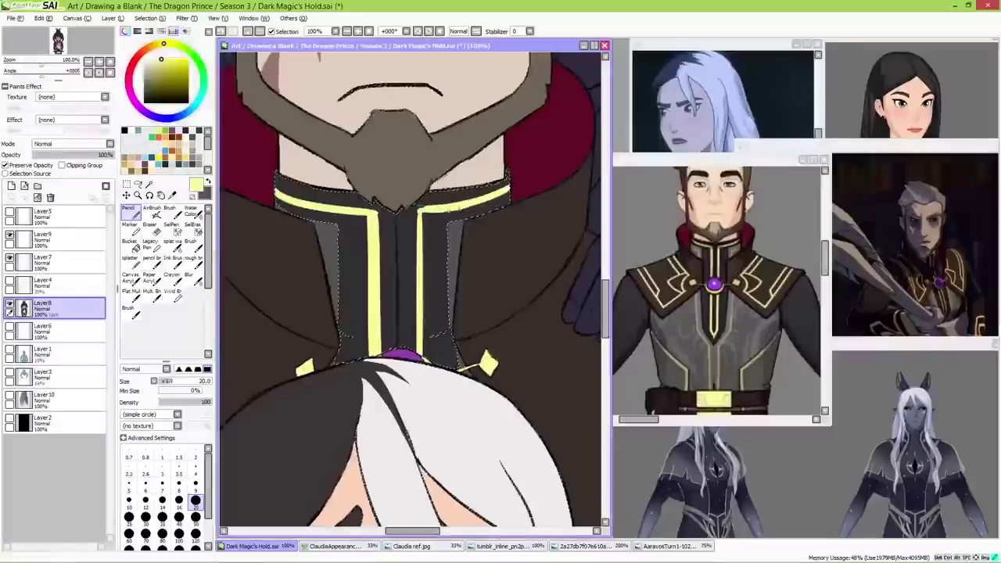
left_click(517, 196, "alt")
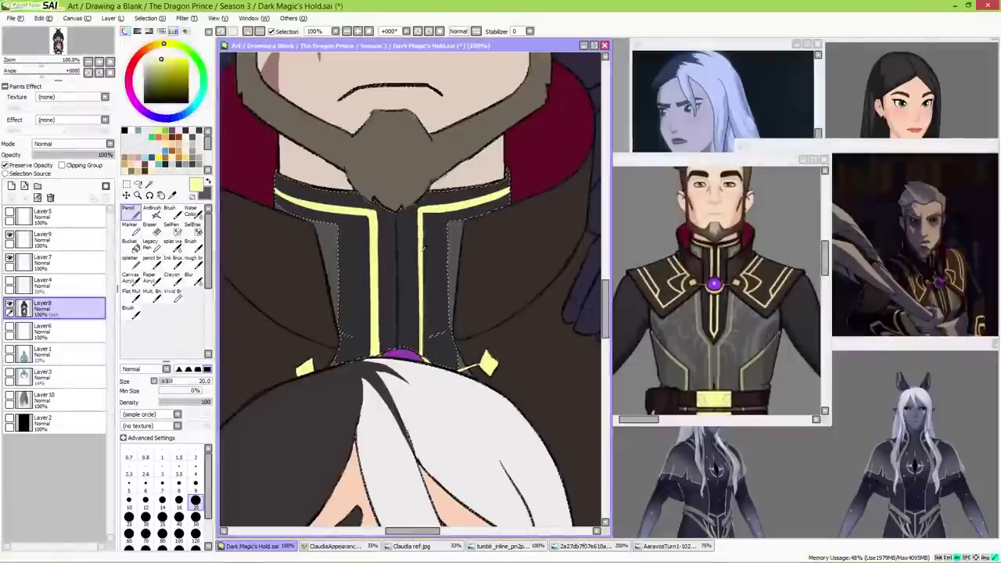
scroll(436, 322, "down", 1)
scroll(435, 322, "down", 3)
scroll(435, 322, "down", 3)
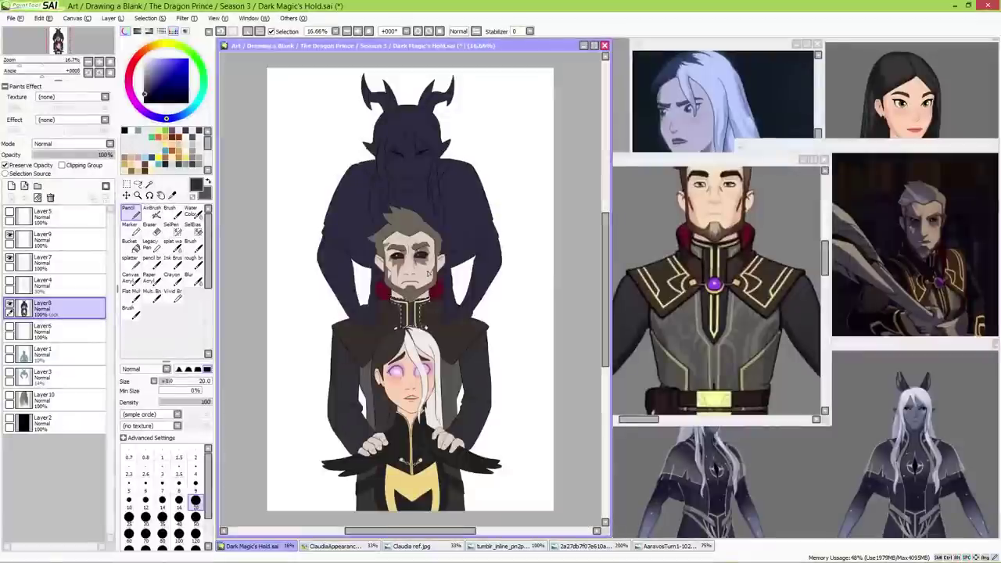
- Select the brown shoulder cape and paint angular pale yellow border lines and geometric ornaments on both halves
key("s")
scroll(503, 242, "up", 2)
key("n")
left_click(485, 231, "alt")
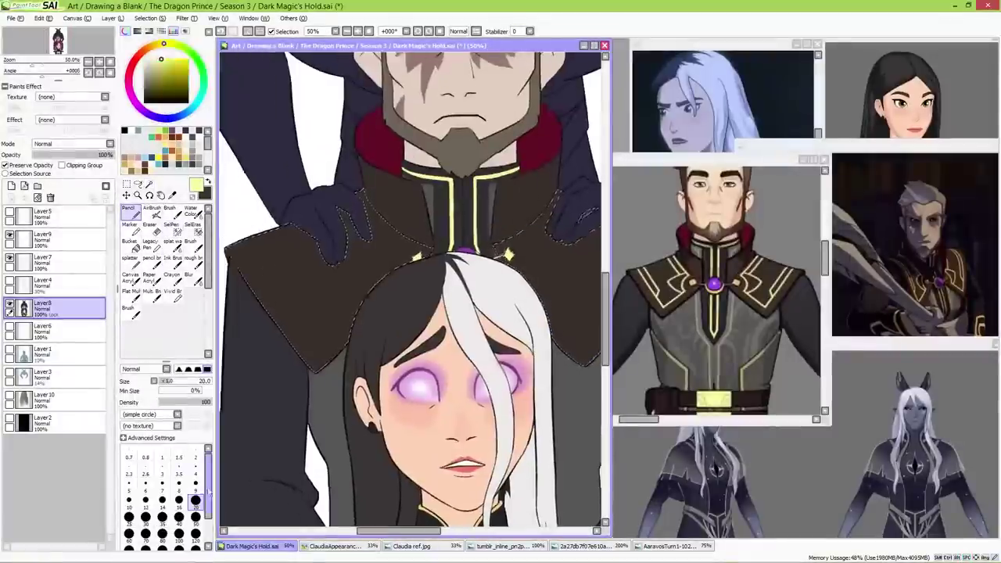
left_click_drag(242, 241, 317, 347)
scroll(412, 289, "up", 1)
left_click_drag(268, 252, 235, 262)
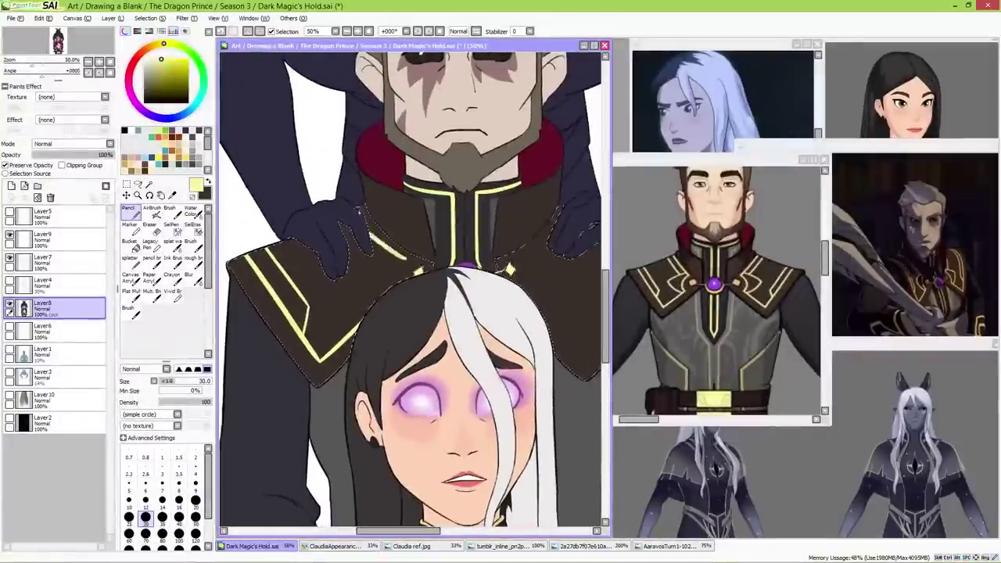
mouse_move(469, 352)
left_mouse_down()
mouse_move(410, 344)
mouse_move(360, 313)
mouse_move(430, 321)
left_mouse_up()
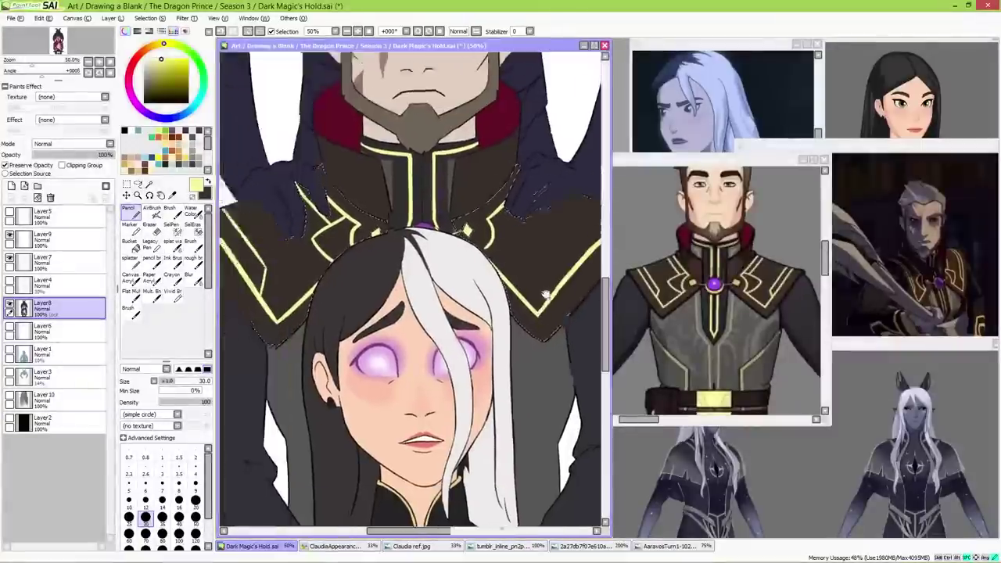
left_click_drag(446, 258, 578, 234)
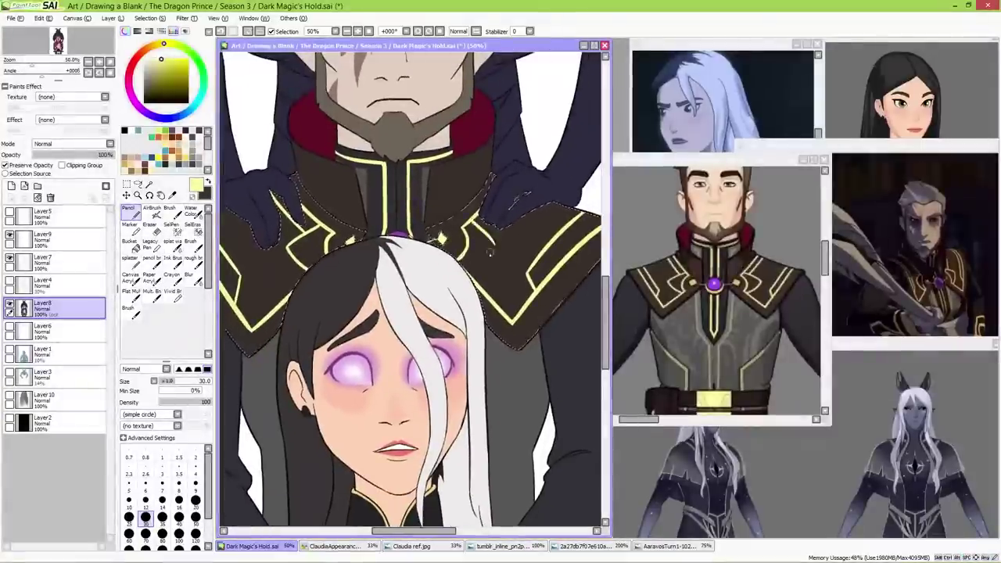
- Select the grey tunic sides and add curved pale yellow trim and lighter grey swirls on both sides
scroll(495, 392, "down", 3)
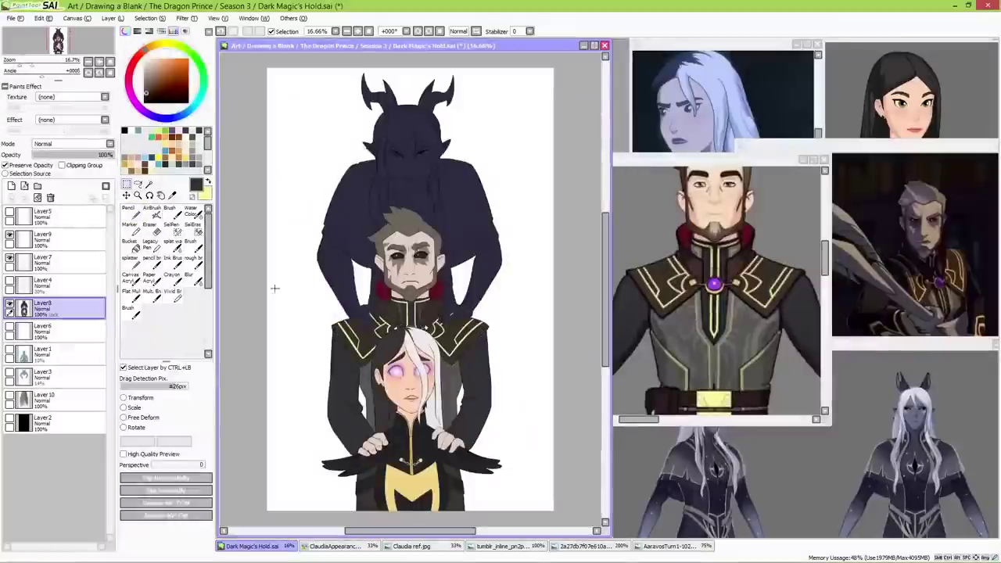
scroll(495, 392, "up", 2)
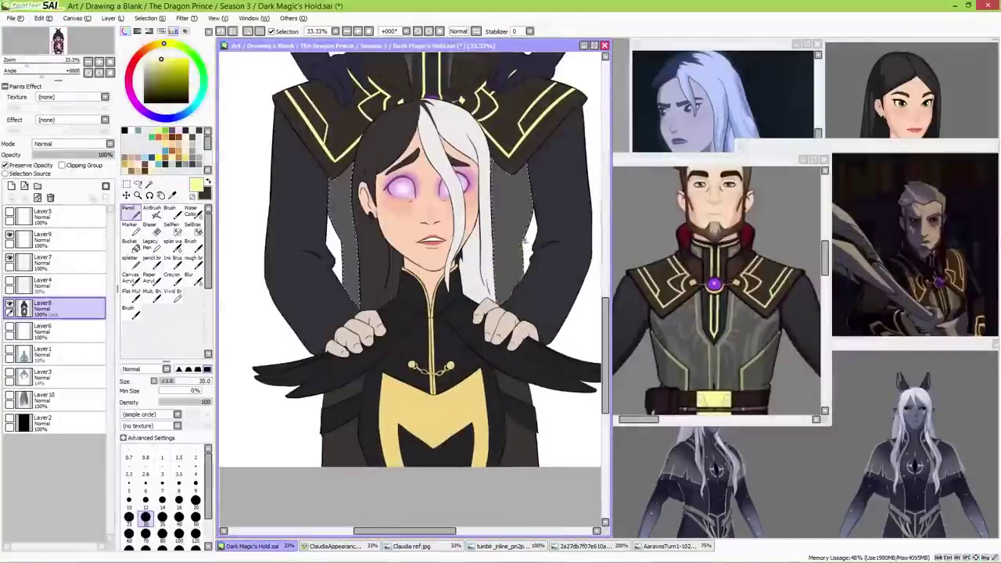
key("x")
key("n")
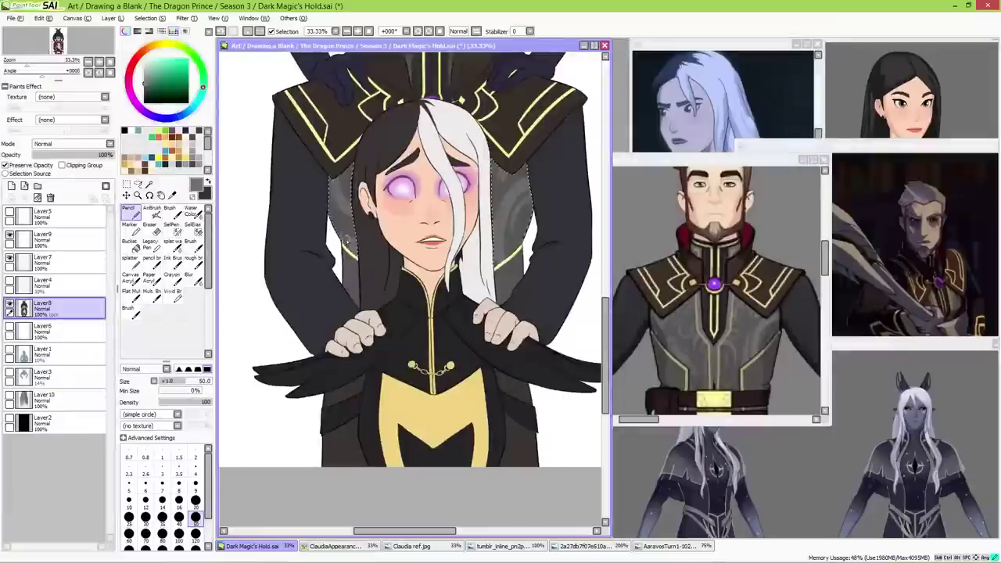
key("x")
key("b")
left_click_drag(369, 258, 349, 316)
scroll(349, 316, "up", 3)
key("n")
- Switch to the middle figure's outfit reference image to examine the belt and lower robe
scroll(495, 353, "down", 5)
key("ctrl+Tab")
key("ctrl+Tab")
key("ctrl+Tab")
key("ctrl+Tab")
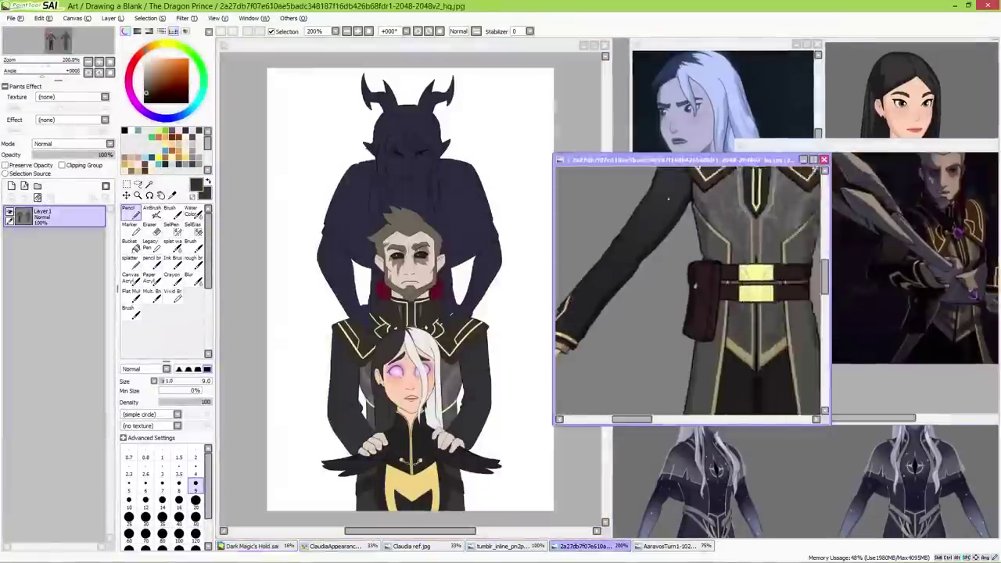
- Return to the Dark Magic's Hold poster and paint a pale yellow diamond outline and cuff line on the middle figure's viewer-left sleeve
key("ctrl+Tab")
key("ctrl+Tab")
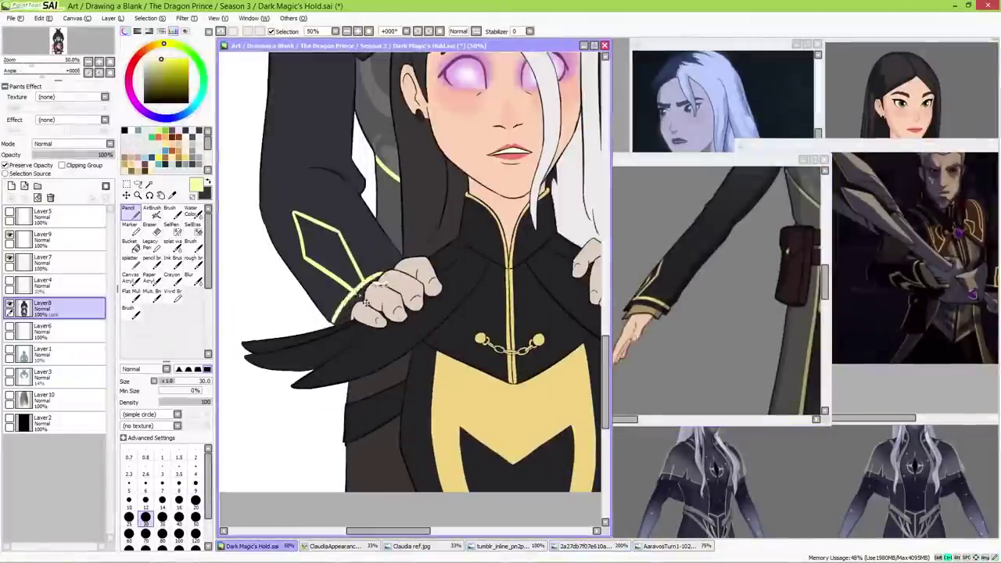
- Try to paint a pale yellow diamond outline and curved cuff line on the middle figure's viewer-right sleeve
scroll(429, 247, "right", 3)
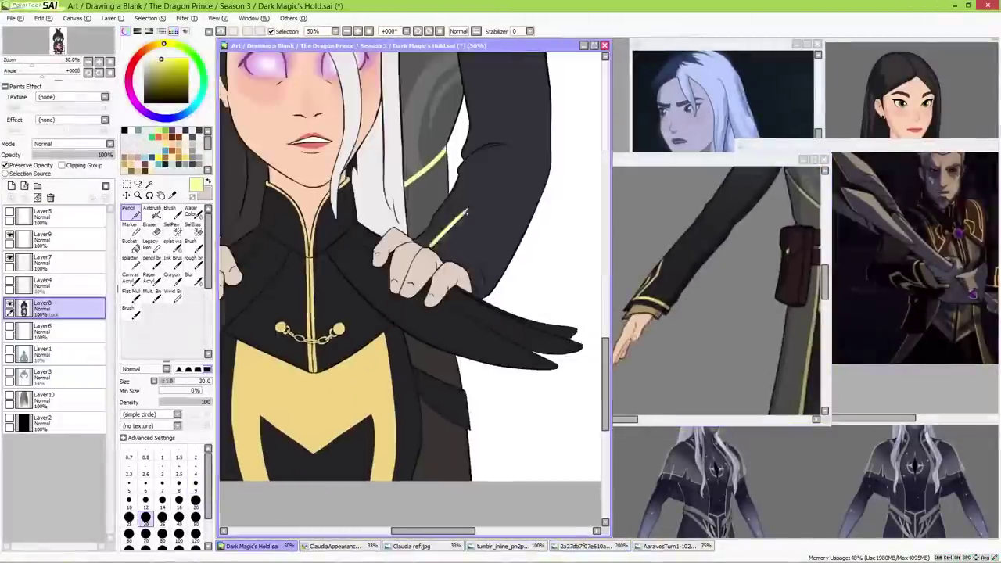
left_click_drag(469, 272, 479, 294)
left_click(480, 303, "alt")
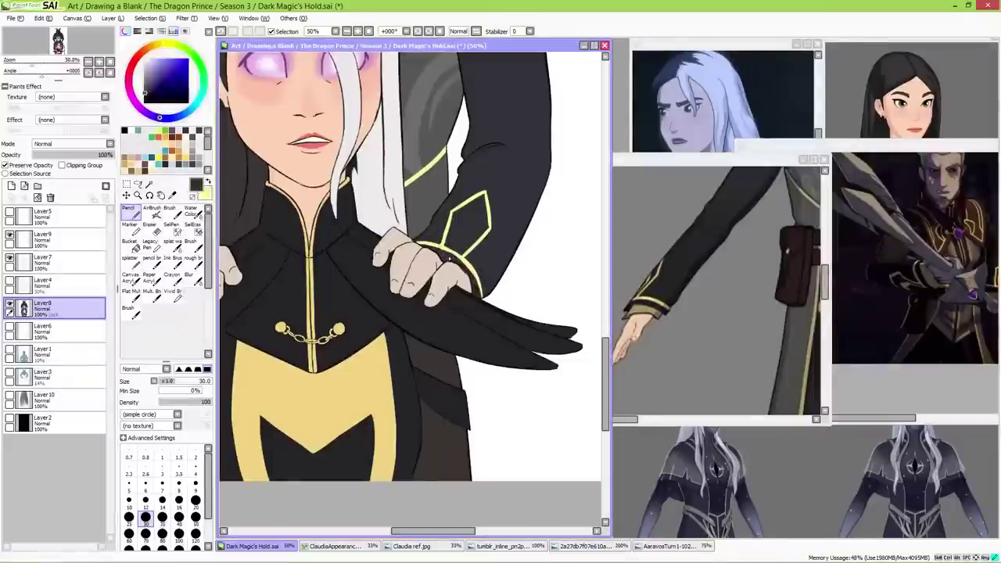
key("Home")
scroll(454, 426, "up", 3)
left_click_drag(344, 235, 391, 375)
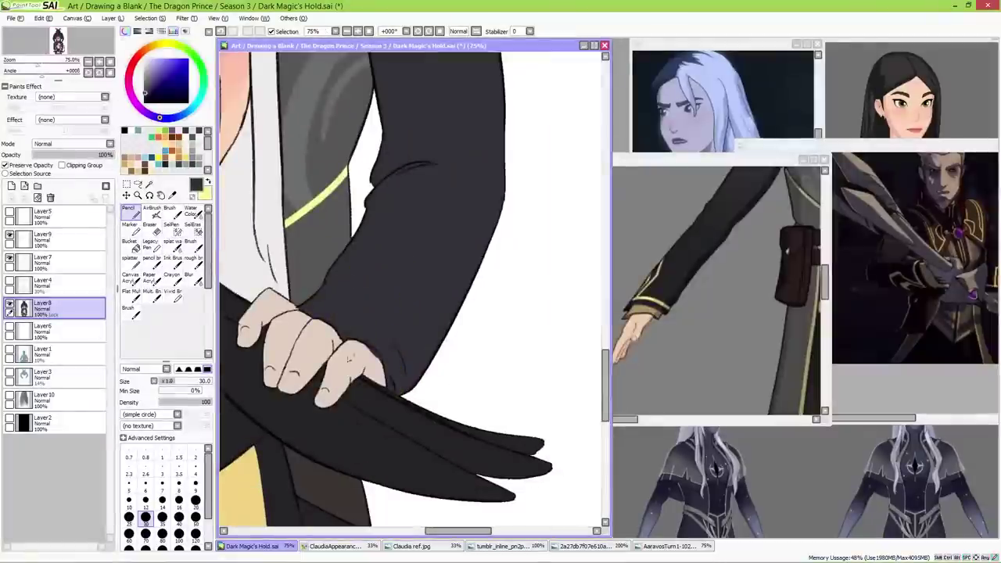
- Paint a pale yellow cuff line and a nested double-diamond ornament on the middle figure's viewer-right sleeve
left_click(286, 212, "alt")
scroll(348, 278, "down", 1)
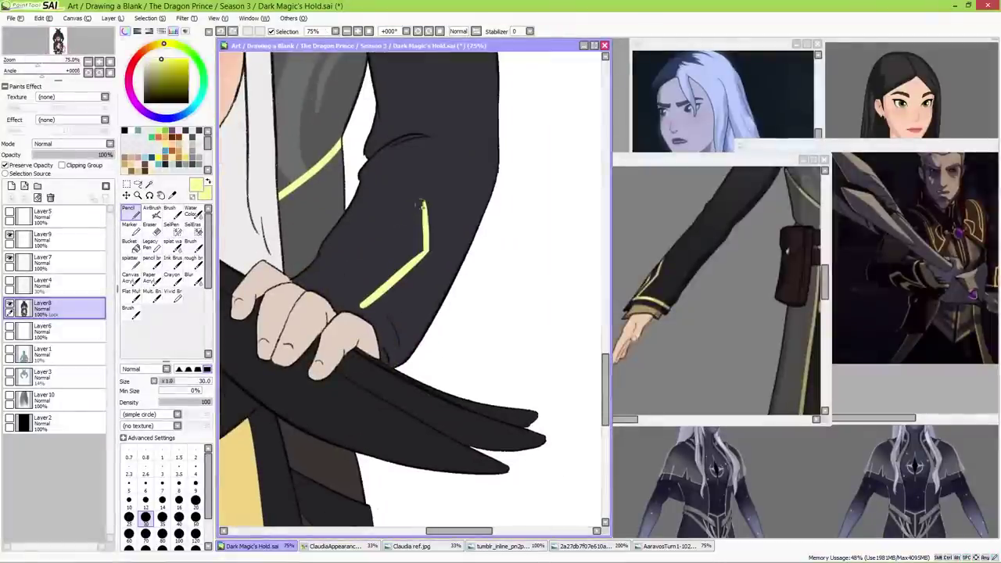
left_click_drag(421, 202, 341, 290)
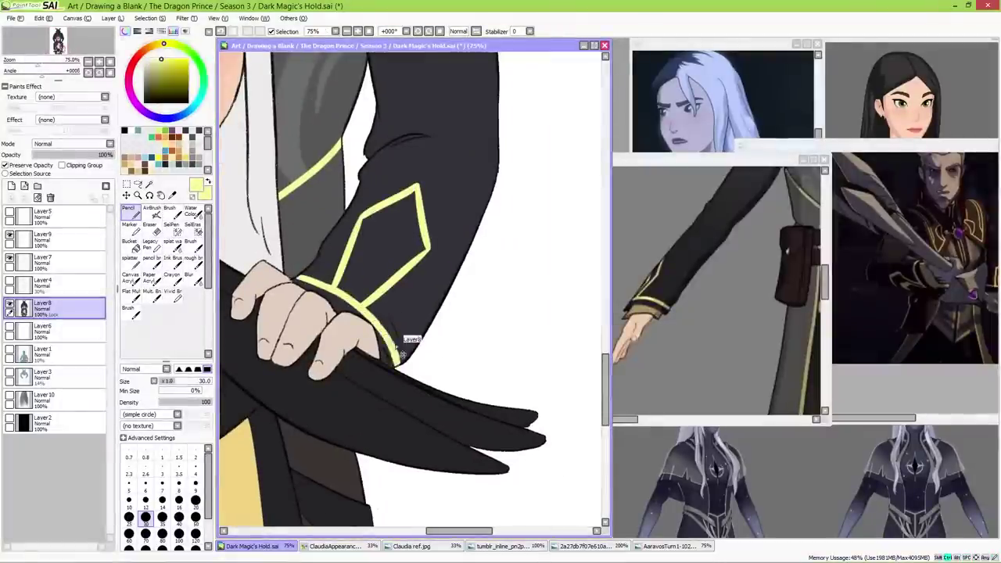
left_click(383, 238, "alt")
left_click_drag(391, 229, 376, 249)
left_click(395, 234, "alt")
left_click(359, 215, "alt")
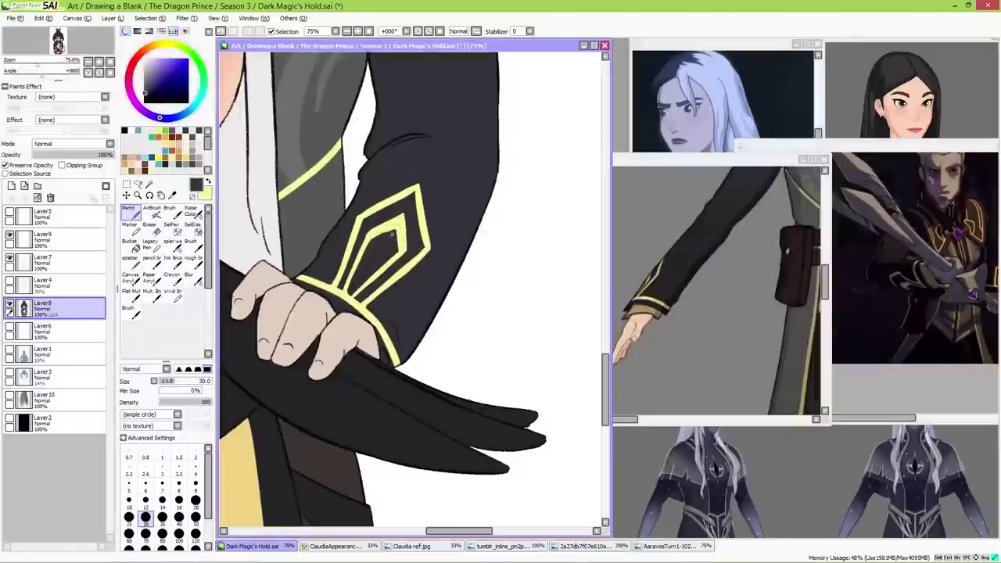
- Add thin pale yellow inner lines to the diamond on the middle figure's viewer-left sleeve to form a matching nested ornament
scroll(392, 236, "down", 3)
scroll(352, 328, "up", 2)
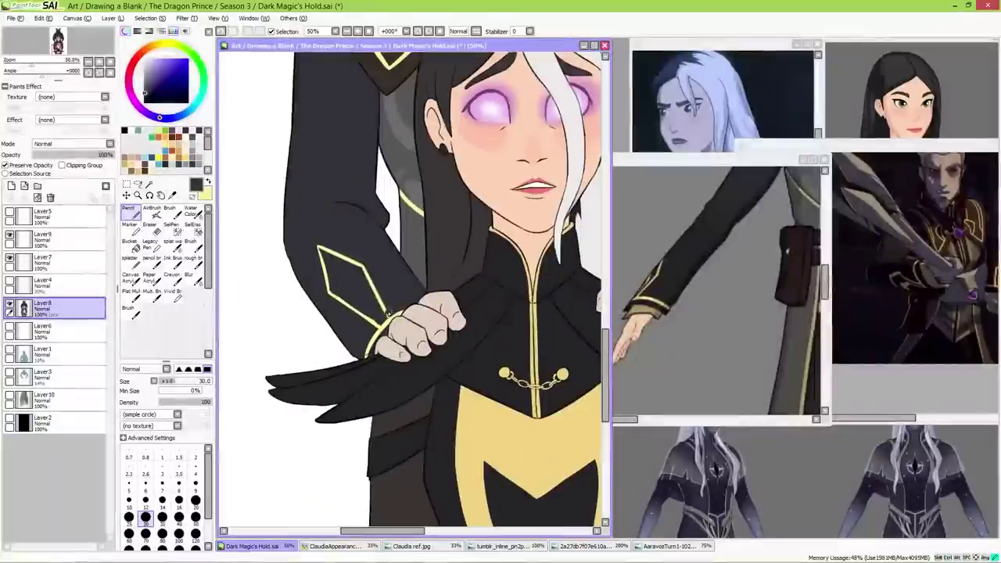
left_click_drag(389, 315, 318, 247)
left_click(317, 247, "alt")
left_click_drag(383, 314, 336, 267)
scroll(335, 271, "up", 2)
left_click(344, 301, "alt")
left_click(387, 238, "alt")
left_click(344, 301, "alt")
left_click(387, 238, "alt")
left_click(337, 303, "alt")
left_click(466, 393, "alt")
scroll(466, 393, "down", 5)
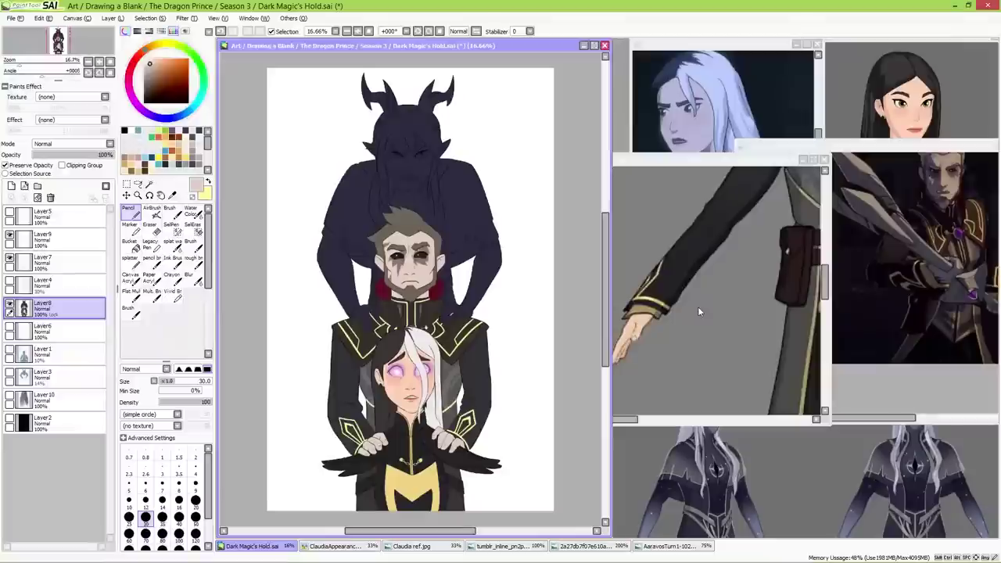
- Sample the slate-blue skin tone from the Aaravos reference, select the top figure's silhouette and paint the hands and forearms
left_click(703, 469)
left_click(704, 469, "alt")
left_click(149, 183)
left_click(407, 45)
left_click(407, 196)
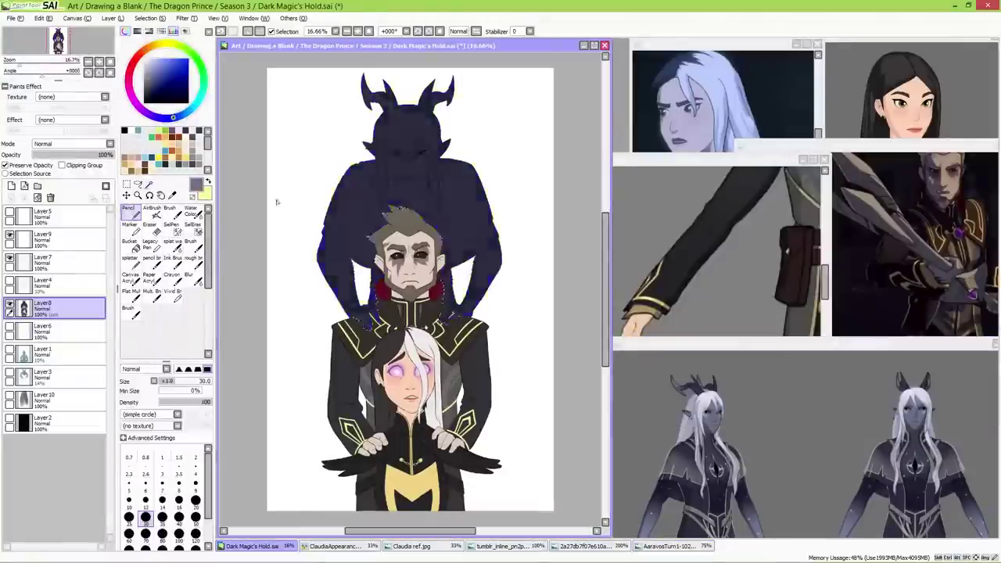
left_click(129, 210)
scroll(407, 156, "up", 4)
mouse_move(360, 172)
left_mouse_down()
mouse_move(438, 297)
mouse_move(469, 235)
left_mouse_up()
scroll(480, 303, "down", 2)
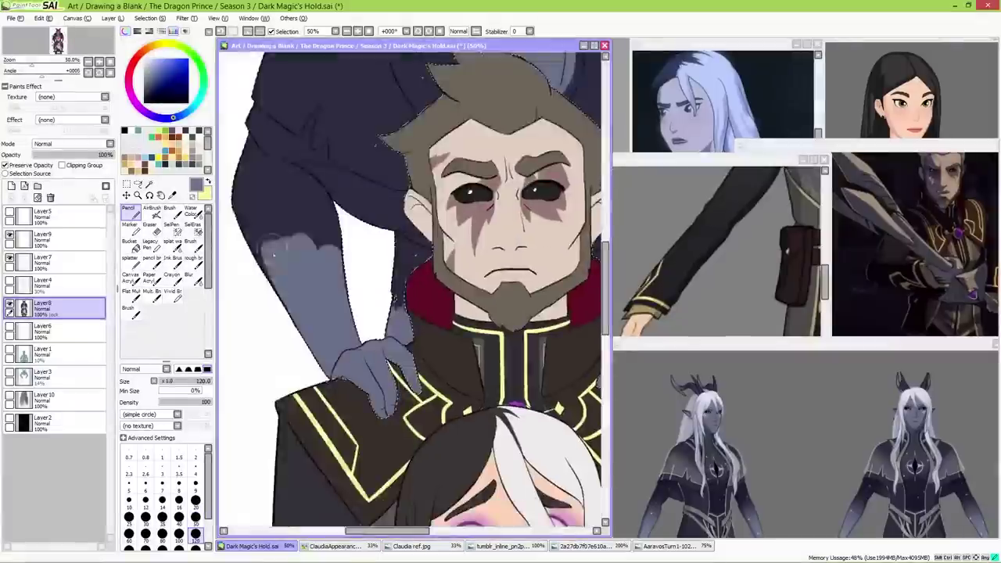
- Blend dark navy into the top figure's slate-blue skin on both forearms and the neck, softening the transitions with Blur
scroll(480, 303, "down", 2)
key("b")
left_click_drag(360, 172, 438, 227)
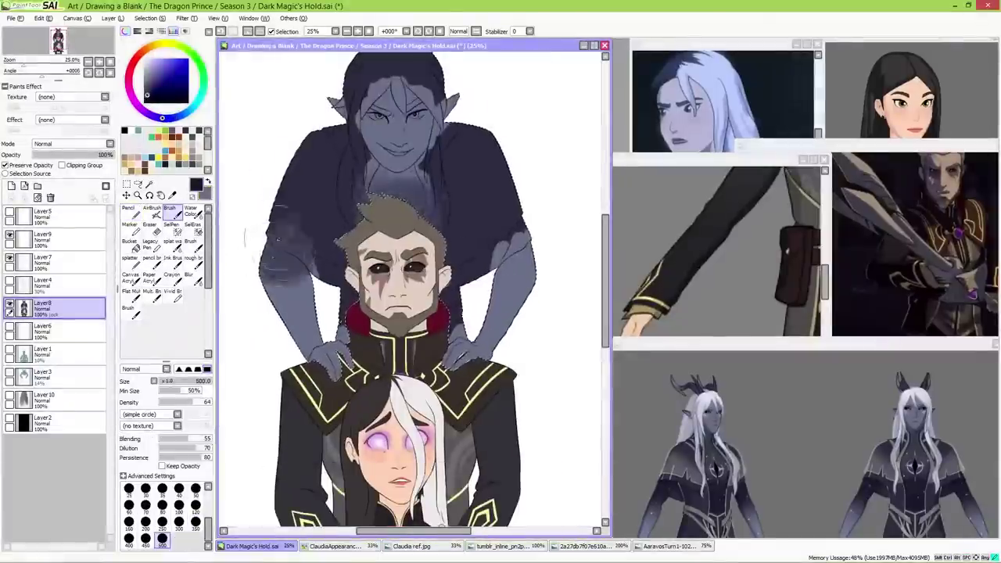
left_click_drag(266, 219, 313, 305)
left_click_drag(485, 258, 531, 329)
left_click(189, 277)
left_click_drag(477, 290, 485, 344)
scroll(414, 290, "up", 1)
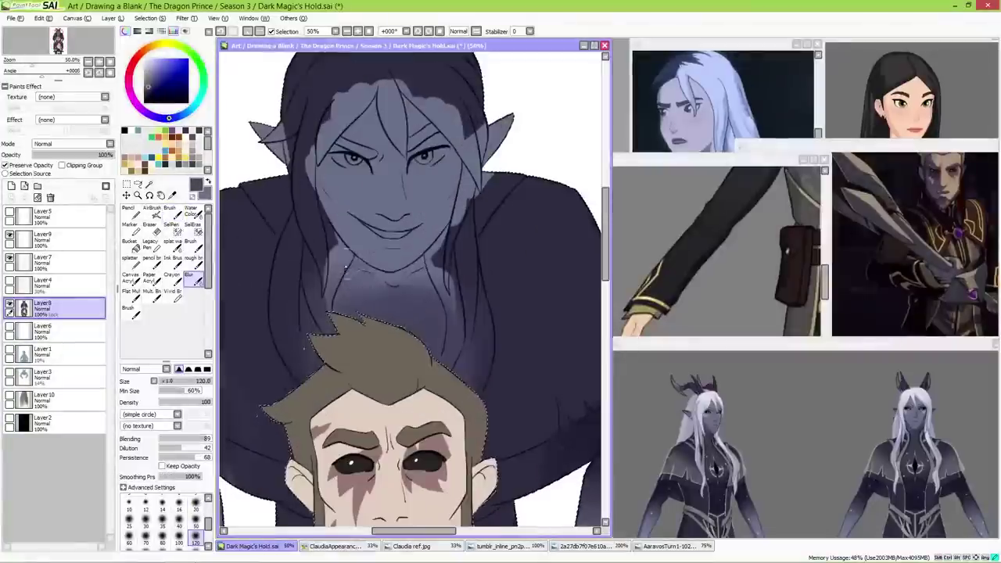
- Paint the top figure's long hair, fringe and eyebrows pale lavender-white
key("n")
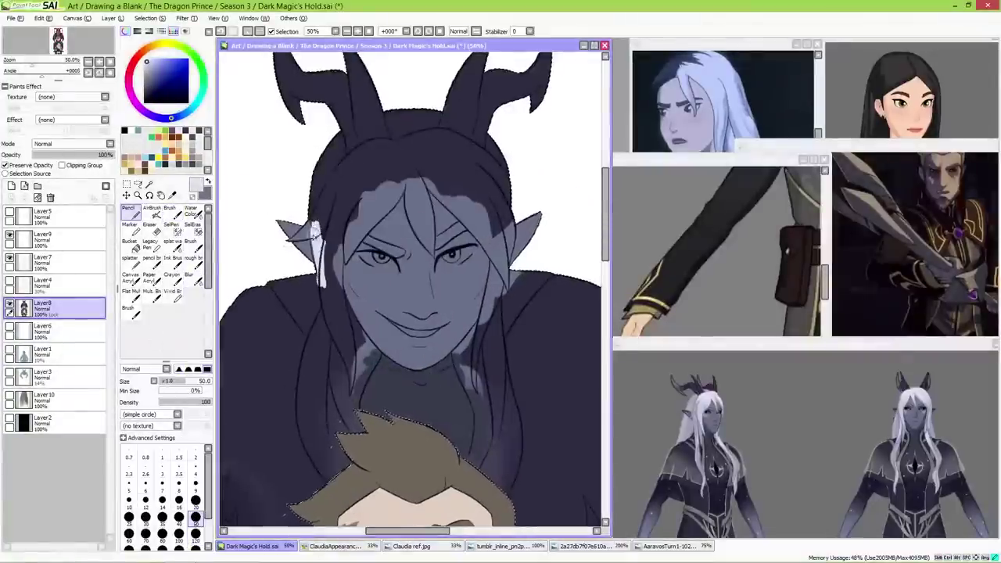
mouse_move(317, 215)
left_mouse_down()
mouse_move(360, 129)
mouse_move(450, 157)
left_mouse_up()
left_click_drag(312, 481, 318, 338)
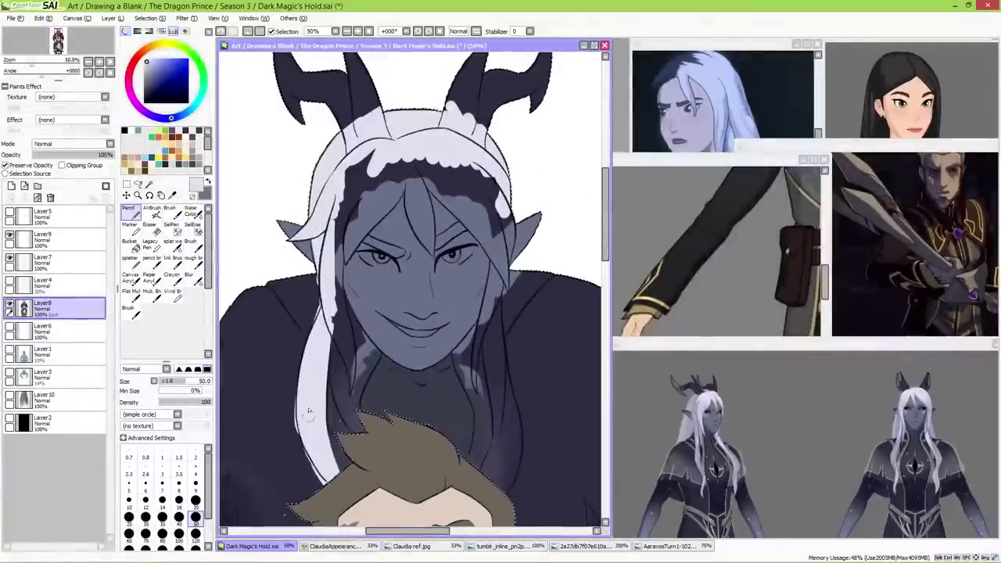
left_click_drag(339, 268, 384, 210)
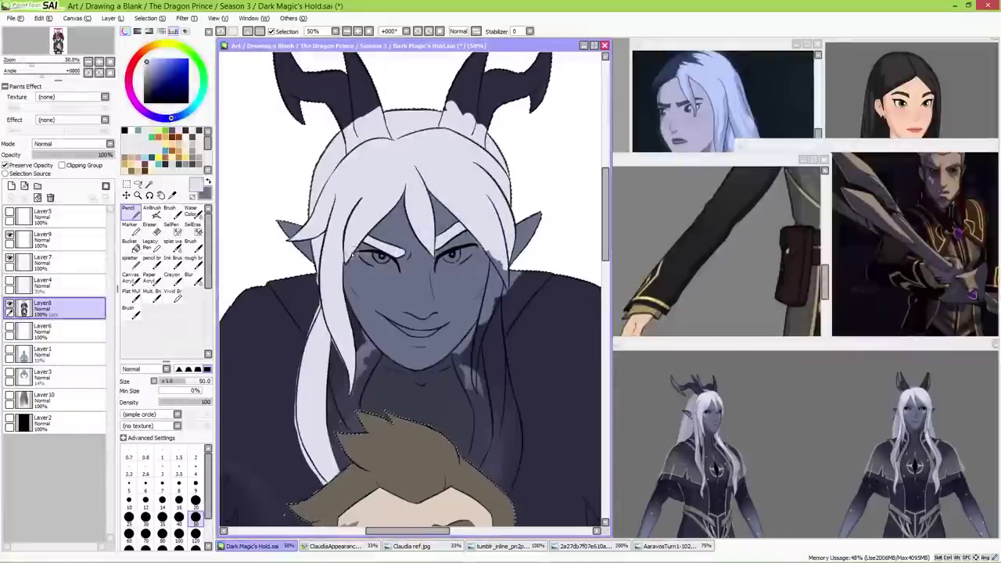
scroll(506, 280, "down", 3)
left_click_drag(447, 308, 462, 388)
scroll(414, 290, "left", 3)
- Paint the top figure's inner collar panels grey-mauve on both sides of the neck behind the hair strands
key("bracketleft")
scroll(433, 210, "up", 1)
scroll(433, 210, "down", 5)
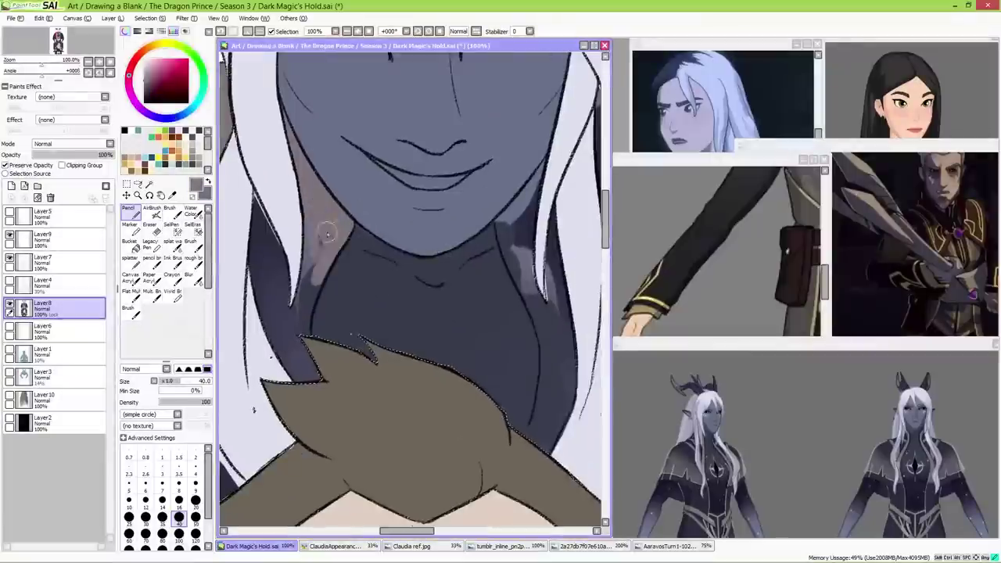
scroll(327, 233, "down", 1)
scroll(415, 289, "right", 2)
mouse_move(457, 226)
left_mouse_down()
mouse_move(481, 288)
mouse_move(473, 391)
left_mouse_up()
left_click_drag(489, 297, 480, 380)
scroll(480, 380, "up", 1)
scroll(480, 380, "right", 1)
mouse_move(457, 289)
left_mouse_down()
mouse_move(481, 211)
mouse_move(512, 278)
left_mouse_up()
- Shade around the top figure's eyes dark purple, colour the irises mauve and fill the teeth white
scroll(481, 211, "up", 6)
scroll(480, 211, "left", 1)
scroll(512, 278, "up", 1)
key("b")
left_click_drag(407, 235, 359, 231)
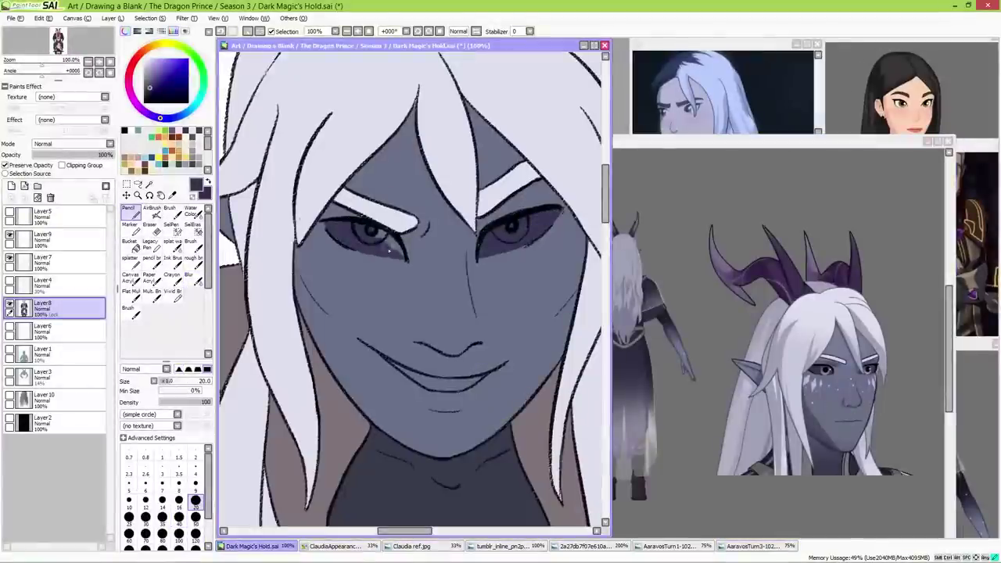
left_click_drag(366, 228, 374, 233)
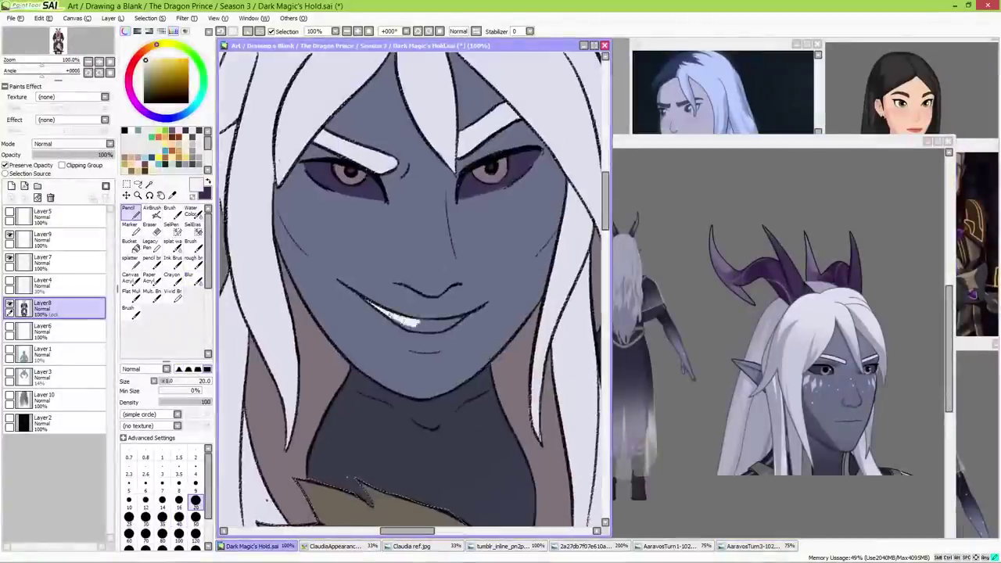
- Paint three pale diamond markings under each of the top figure's eyes
left_click_drag(318, 226, 319, 209)
key("ctrl+z")
key("ctrl+z")
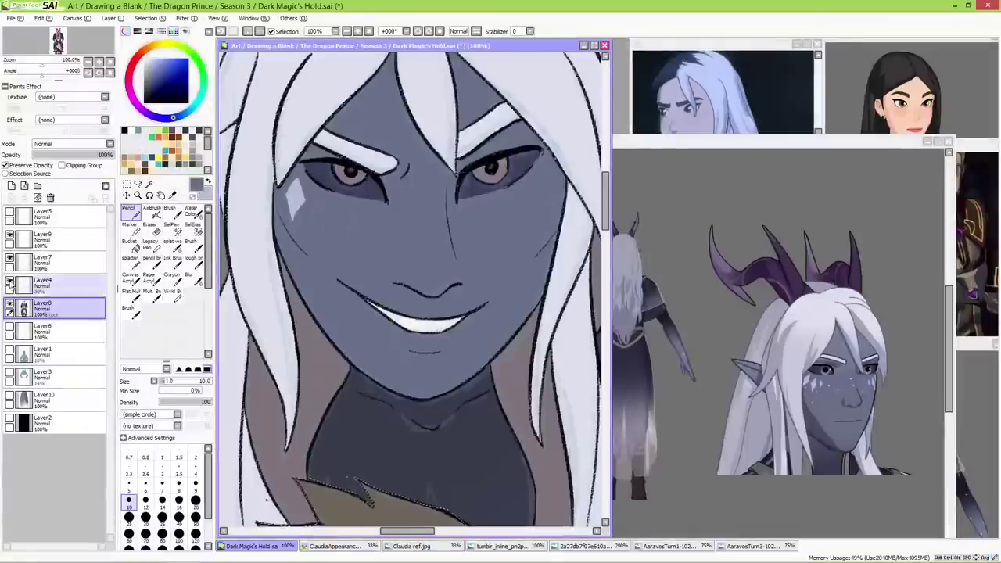
left_click(319, 202, "alt")
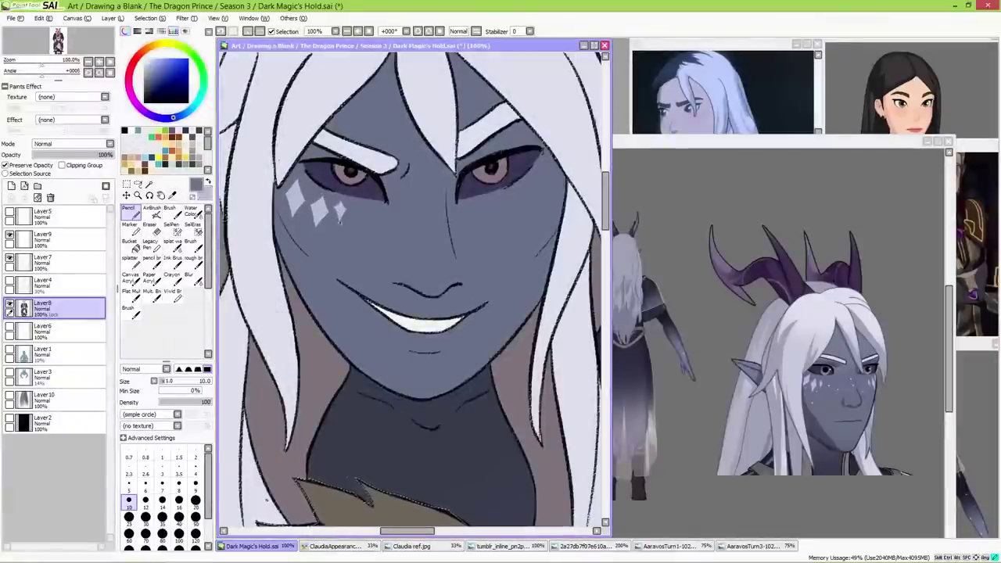
mouse_move(522, 188)
left_mouse_down()
mouse_move(501, 198)
mouse_move(523, 218)
left_mouse_up()
left_click_drag(503, 196, 503, 217)
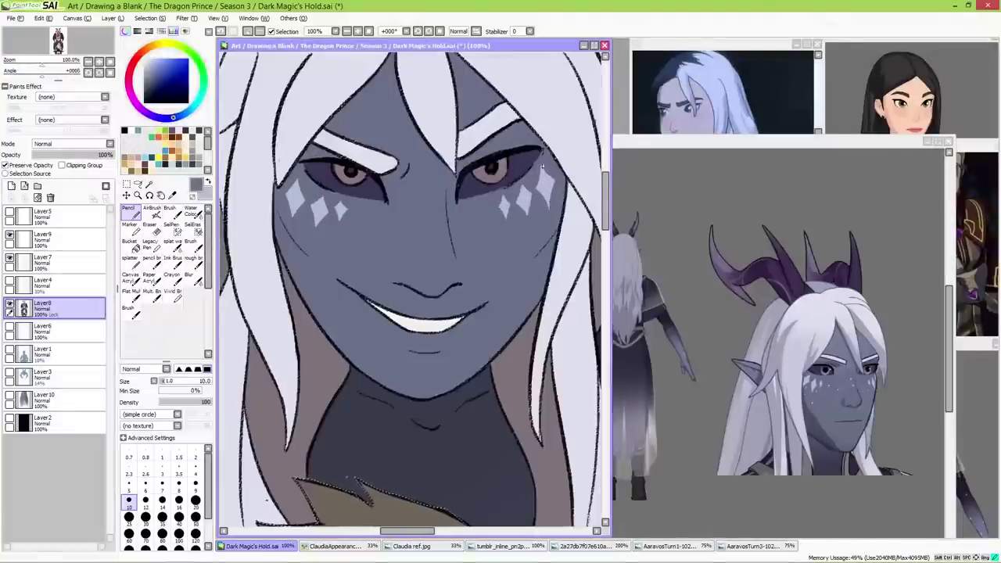
left_click_drag(542, 166, 568, 180)
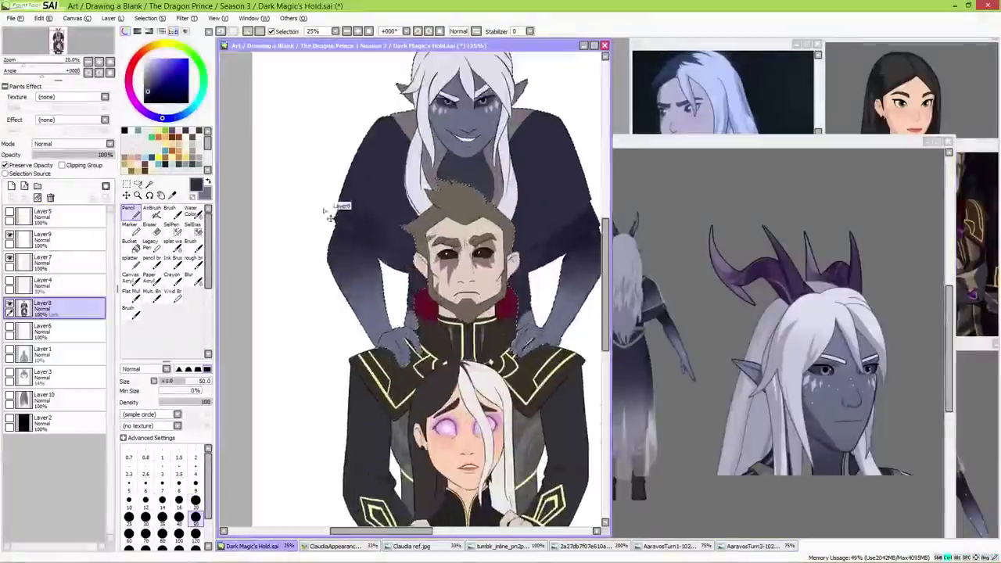
- Paint the top figure's sleeves dark navy on both arms beneath the cape's lower edge
left_click(371, 177)
left_click_drag(332, 172, 262, 325)
left_click(179, 534)
left_click_drag(501, 359, 289, 305)
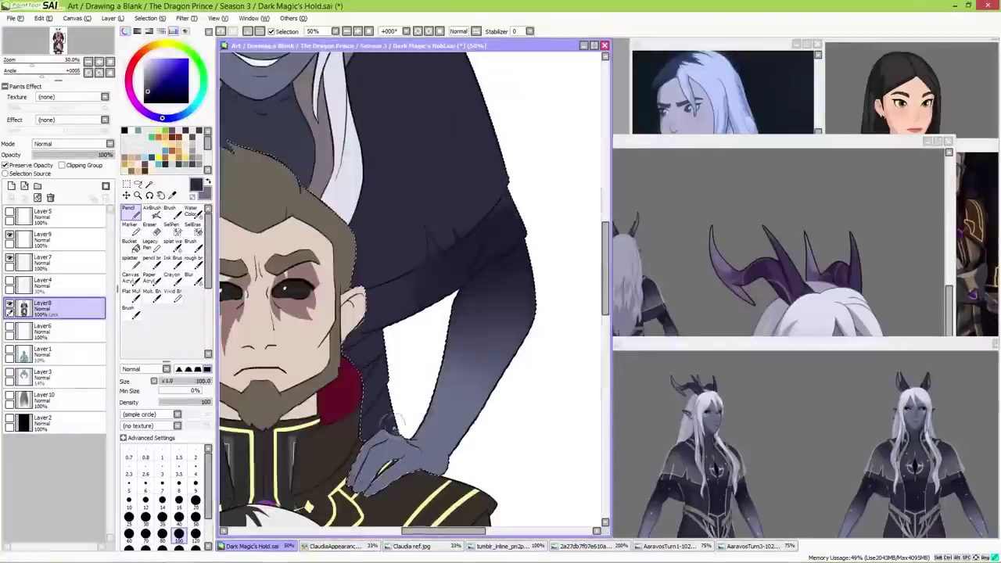
left_click_drag(438, 297, 485, 329)
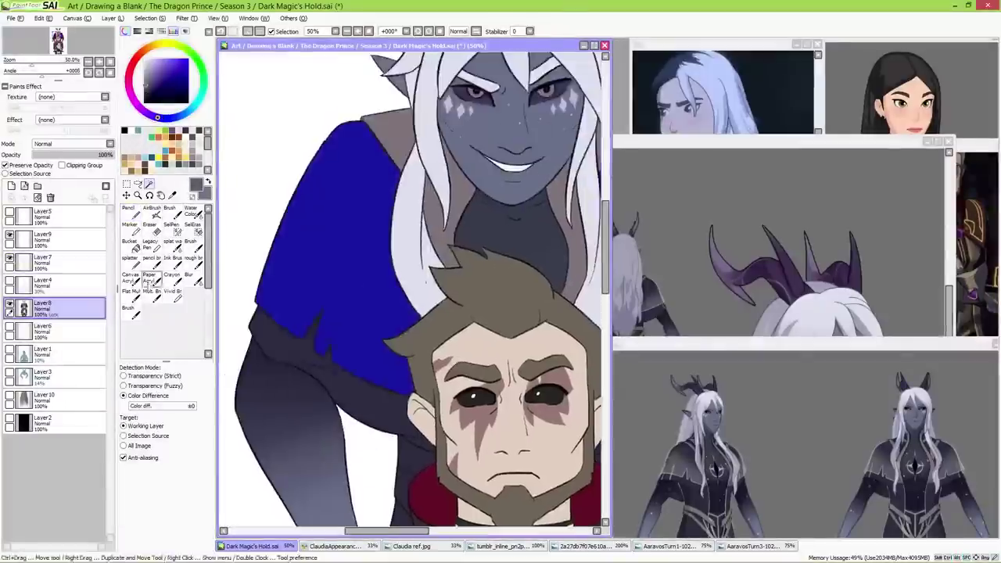
- Blend a lighter grey-blue gradient along the lower edge of the top figure's selected cape with a large Brush
left_click(170, 208)
left_click(196, 522)
scroll(516, 295, "down", 2)
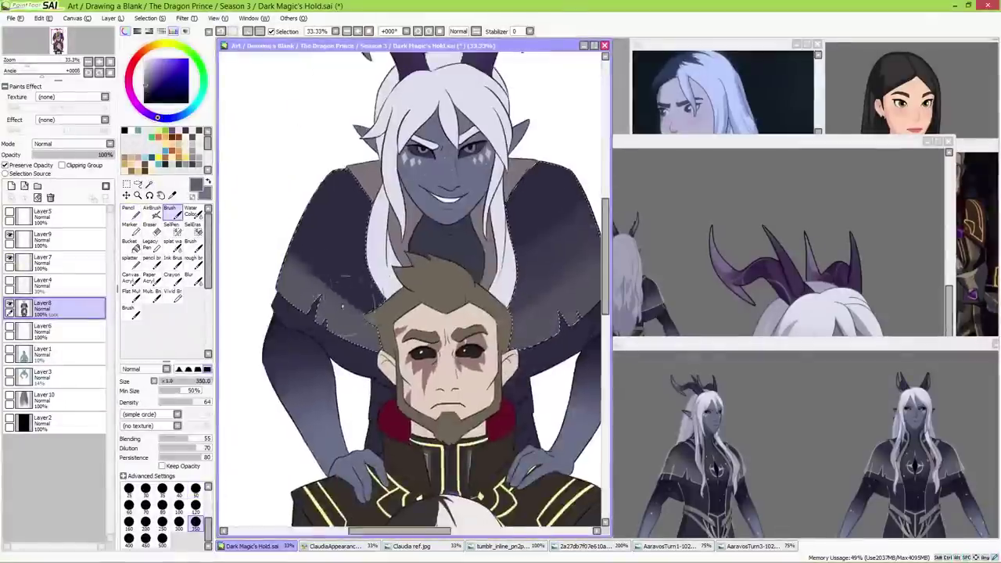
- Paint the top figure's robe panels grey-mauve where they show on both sides of the middle figure's collar
left_click(129, 208)
left_click(179, 534)
scroll(395, 351, "up", 2)
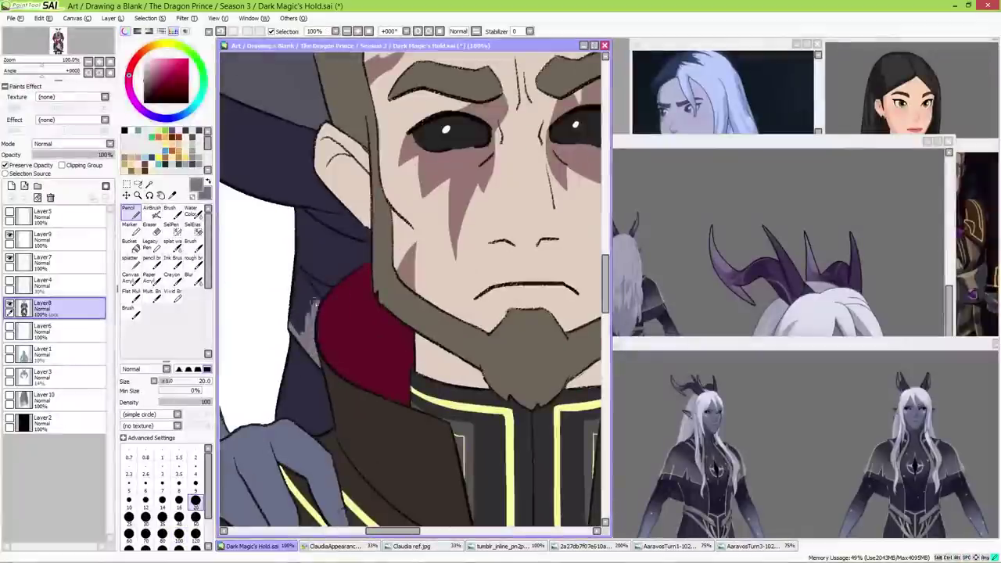
left_click(195, 500)
scroll(406, 337, "up", 1)
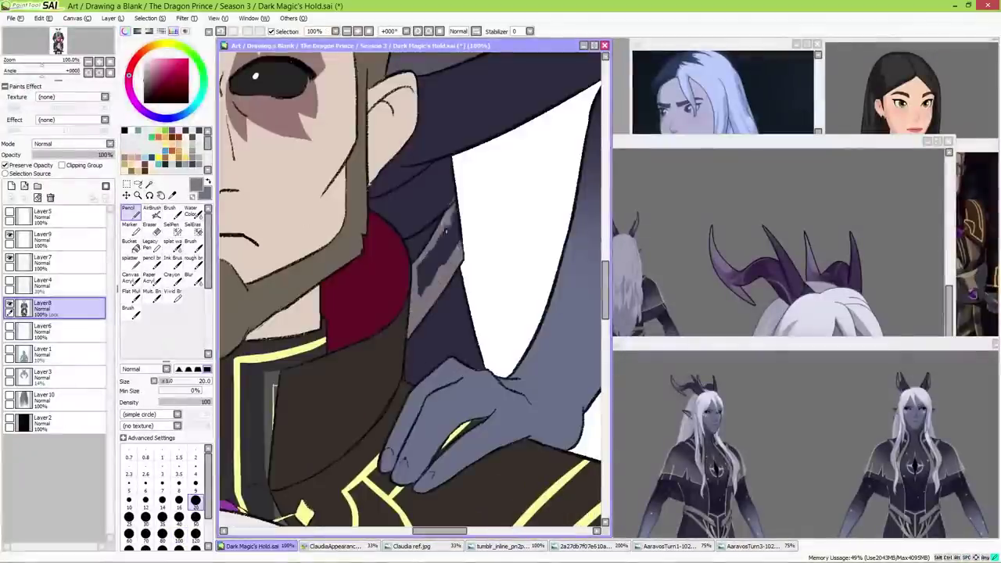
scroll(408, 290, "down", 2)
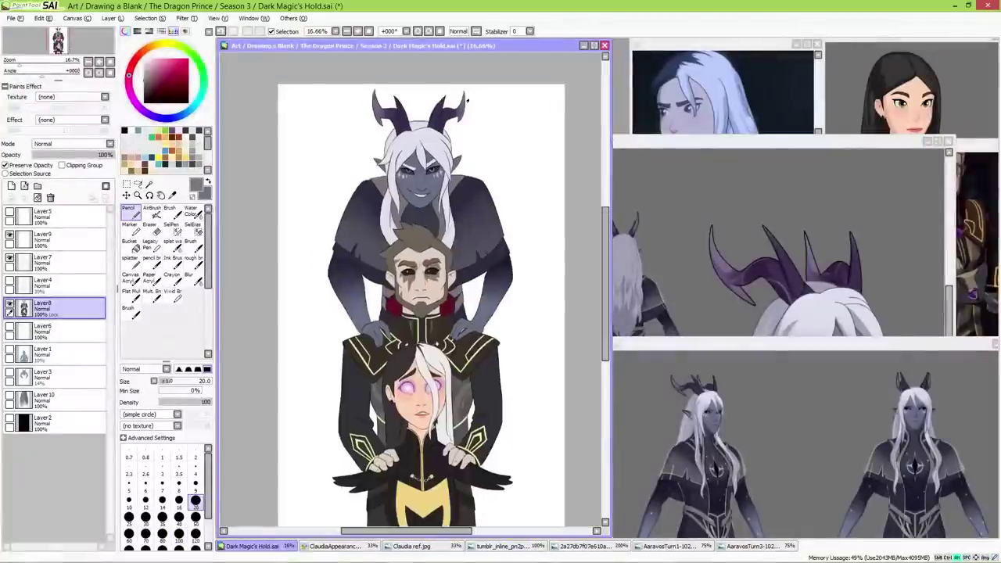
- Select the top figure's horns and colour them dark purple with lighter tips and thin pale highlights
scroll(410, 235, "up", 1)
left_click(359, 191)
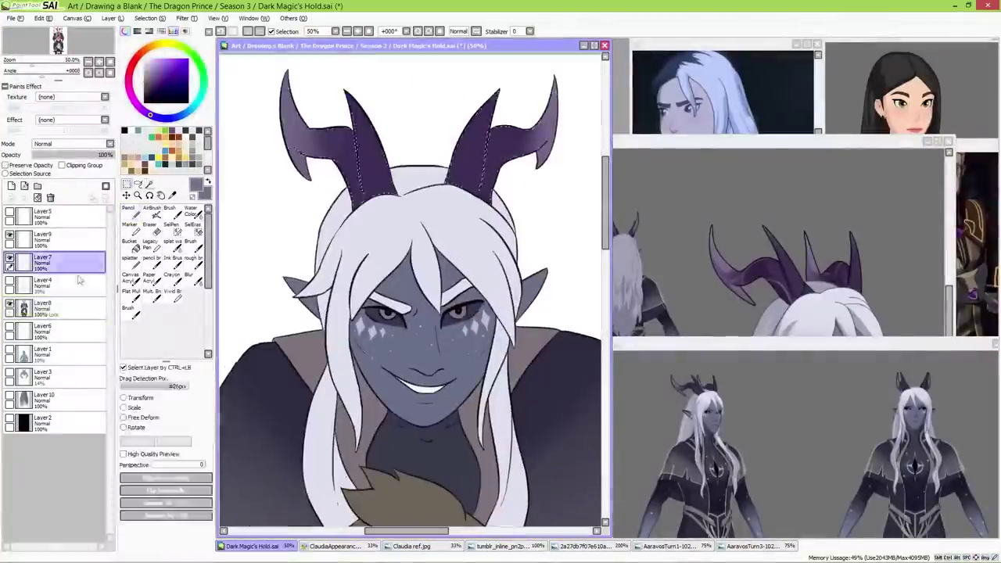
scroll(344, 195, "up", 2)
scroll(343, 197, "down", 2)
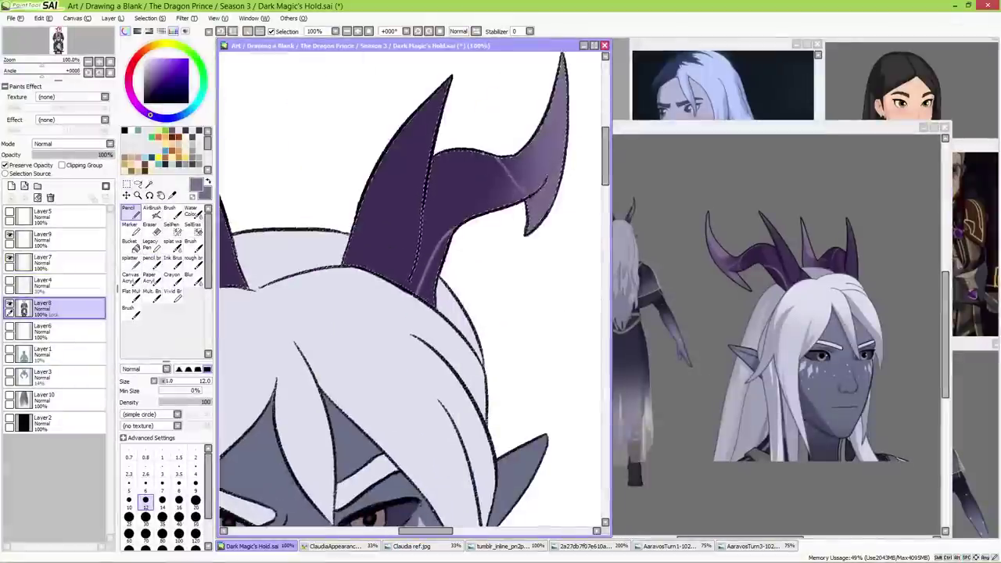
scroll(431, 283, "down", 2)
- Paint a pale pointed marking on the top figure's chest and scatter small pale star specks over both arms
scroll(430, 283, "up", 2)
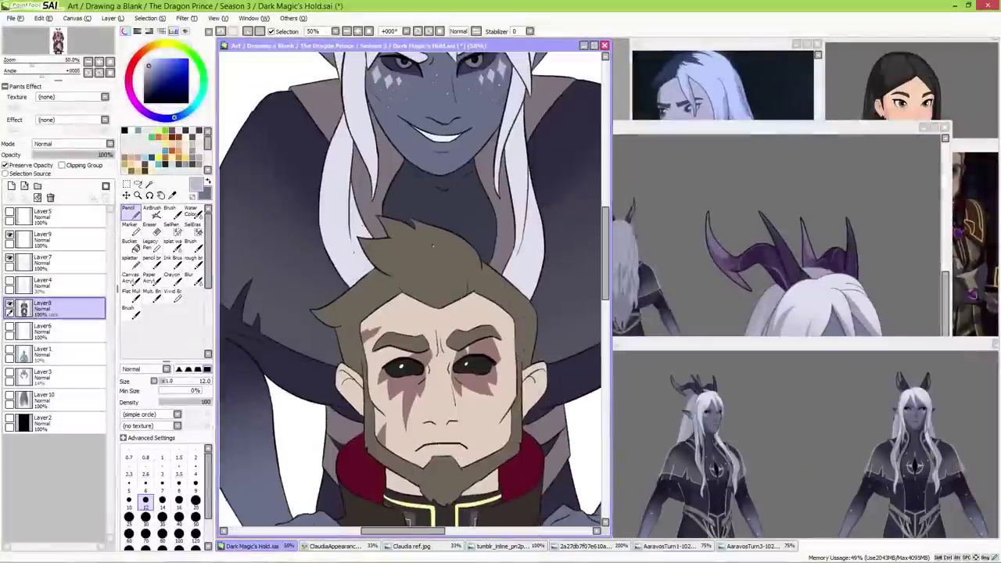
scroll(459, 252, "up", 2)
key("x")
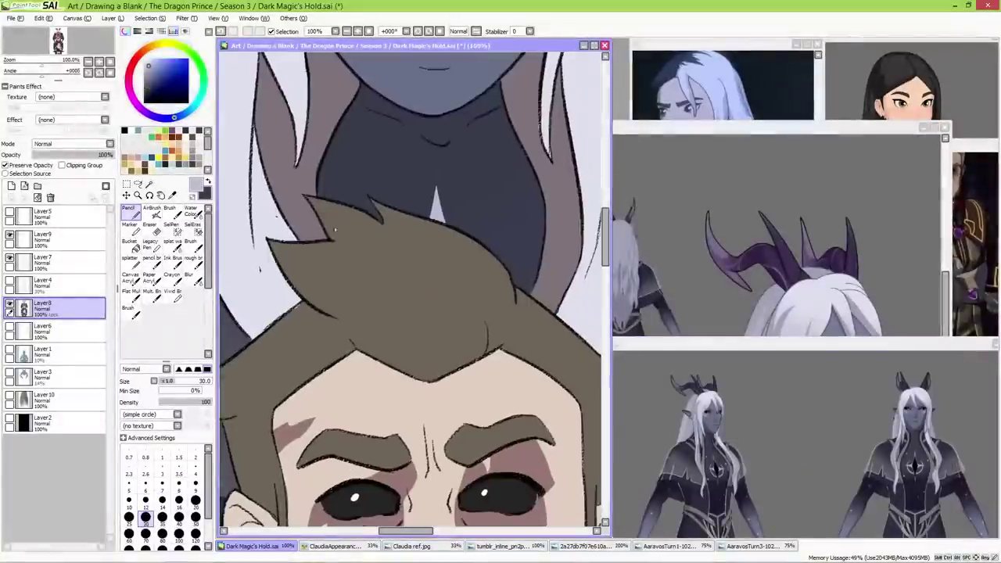
scroll(355, 157, "down", 3)
scroll(422, 234, "up", 1)
left_click_drag(281, 174, 263, 172)
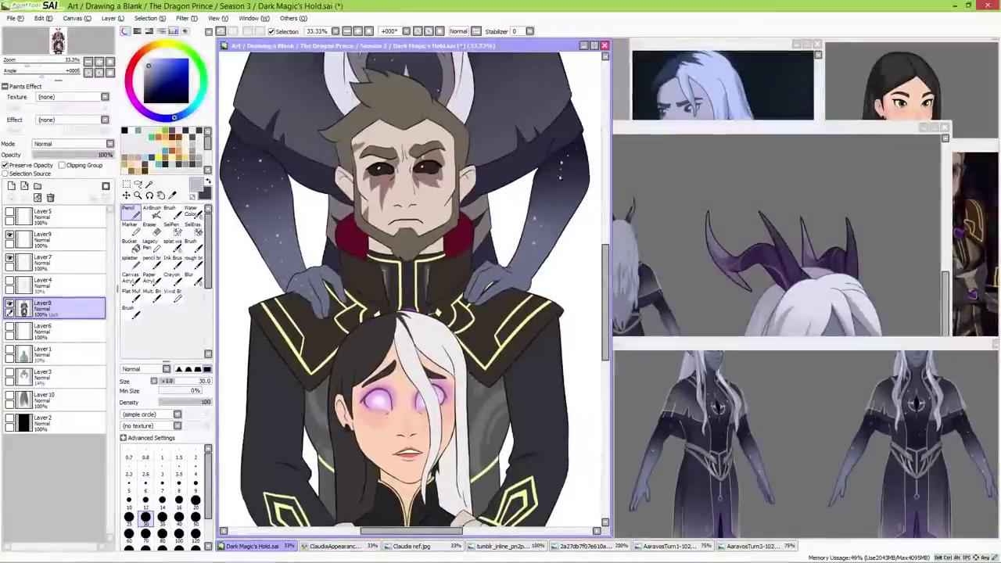
scroll(474, 301, "down", 1)
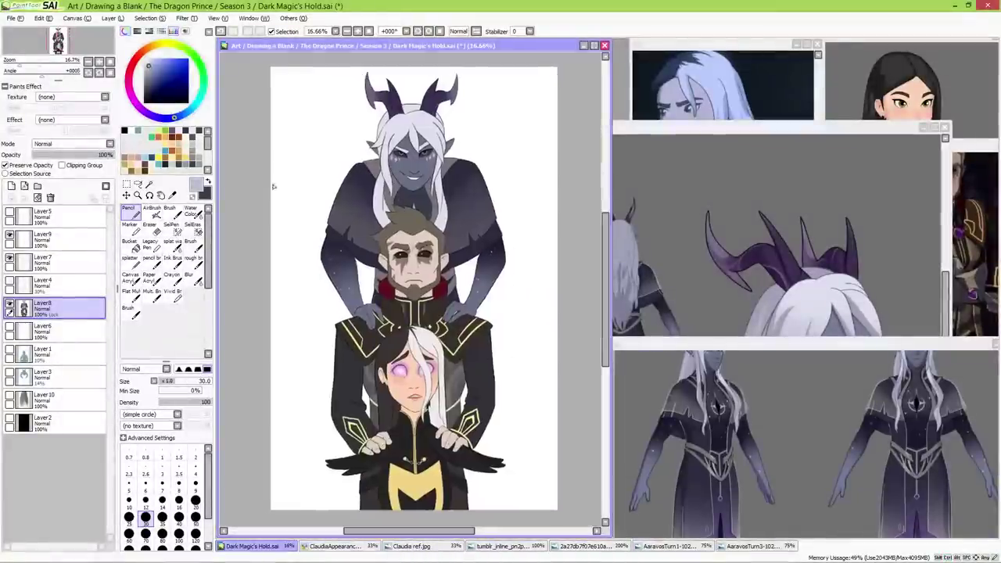
- Turn on the dark background layers behind the three figures and select Layer9
scroll(473, 301, "up", 2)
left_click_drag(484, 298, 344, 324)
scroll(413, 289, "down", 2)
left_click(54, 238)
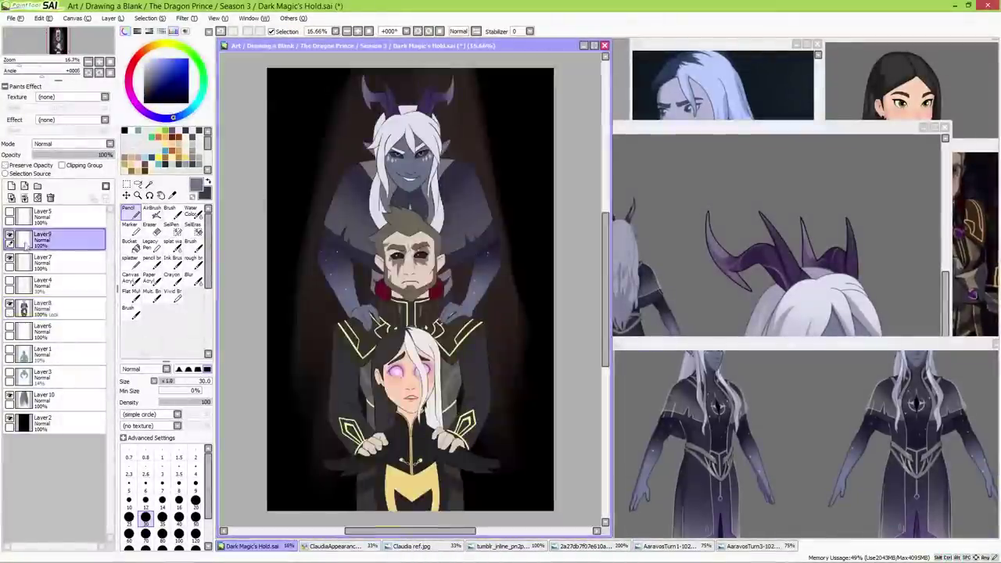
- On a new Multiply layer above the flat colours, paint magenta shadows around the top figure's face, brows, lips and chin
scroll(450, 203, "up", 3)
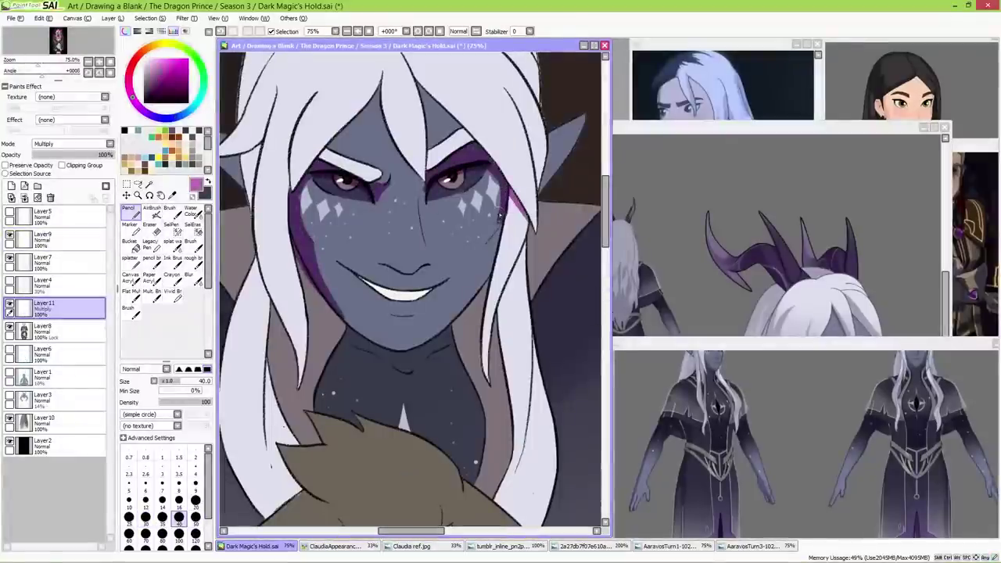
left_click_drag(377, 84, 413, 182)
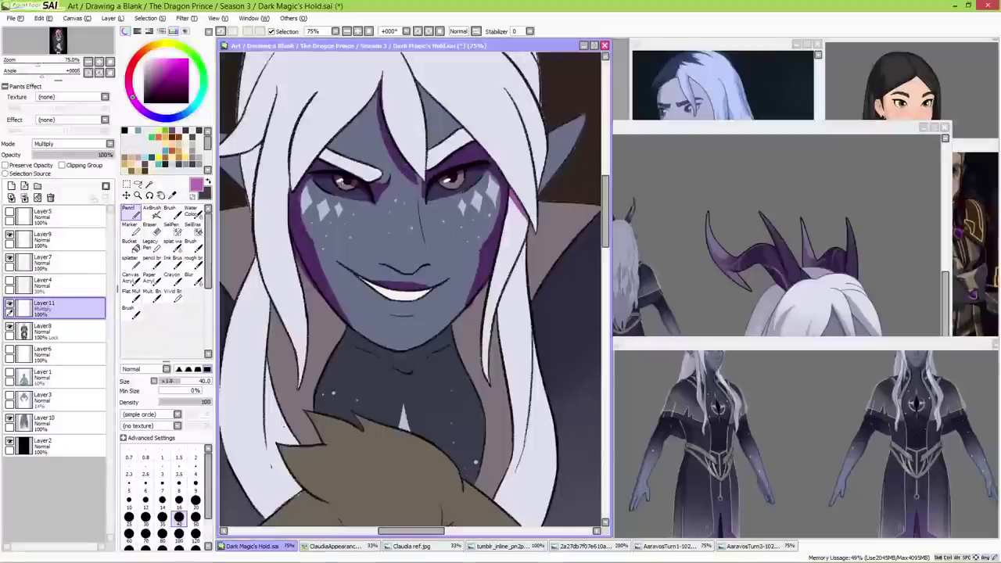
scroll(413, 290, "down", 1)
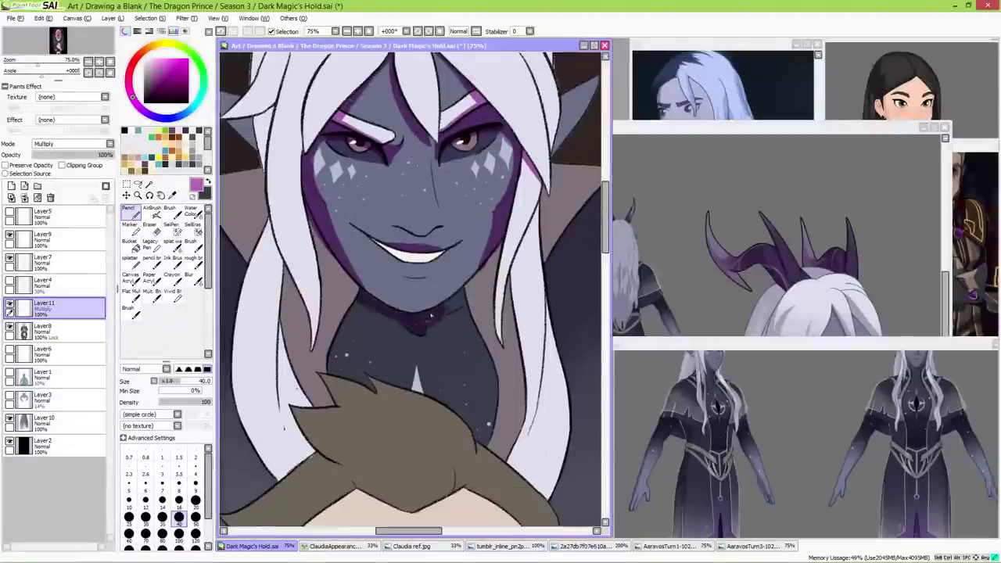
key("e")
scroll(413, 290, "up", 2)
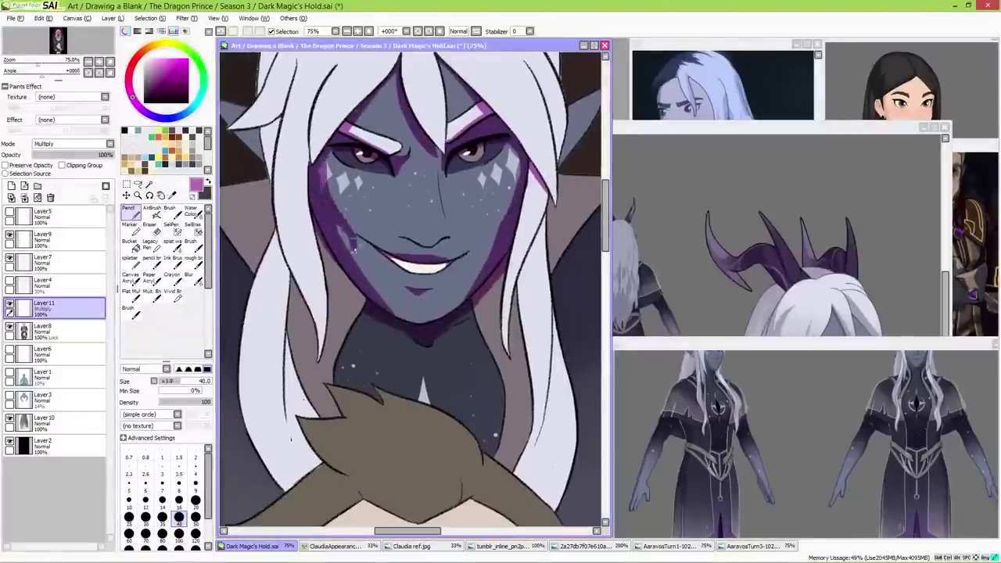
key("n")
- Clip the Multiply layer to the flat colours and shade the top figure's horns, shadowed ear and the hair on that side
scroll(360, 236, "up", 6)
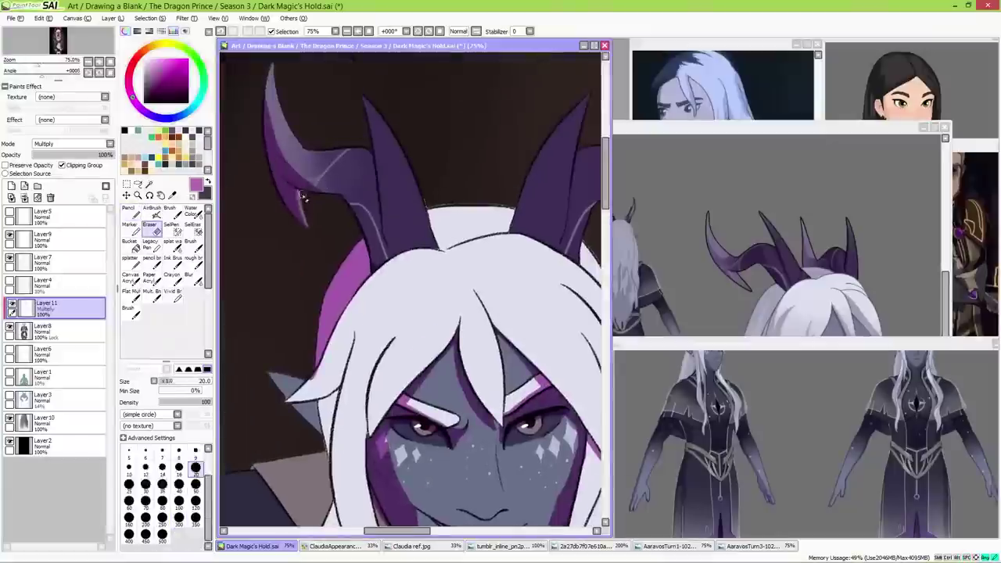
scroll(397, 244, "down", 5)
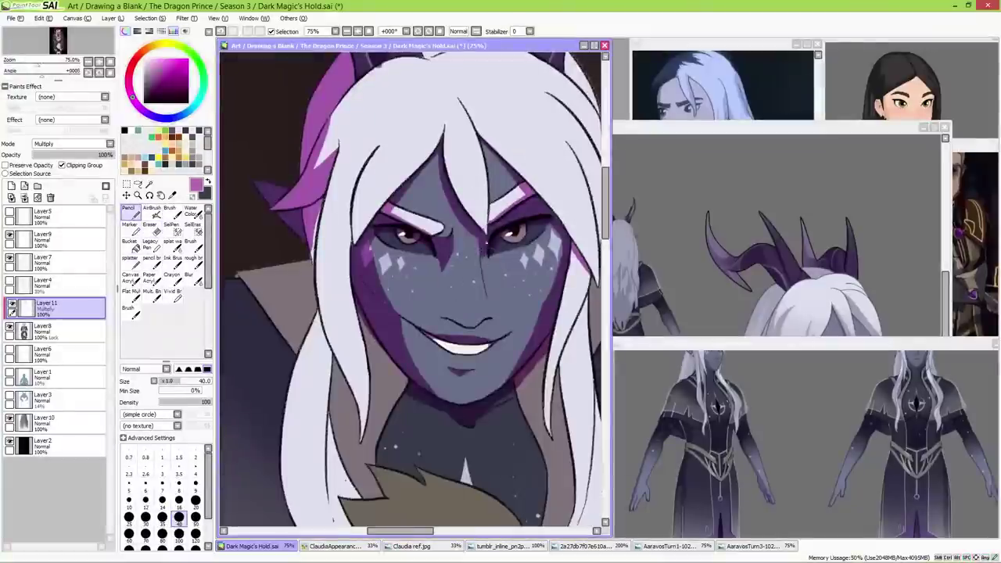
scroll(384, 210, "up", 1)
left_click_drag(382, 221, 331, 336)
scroll(368, 180, "up", 3)
key("e")
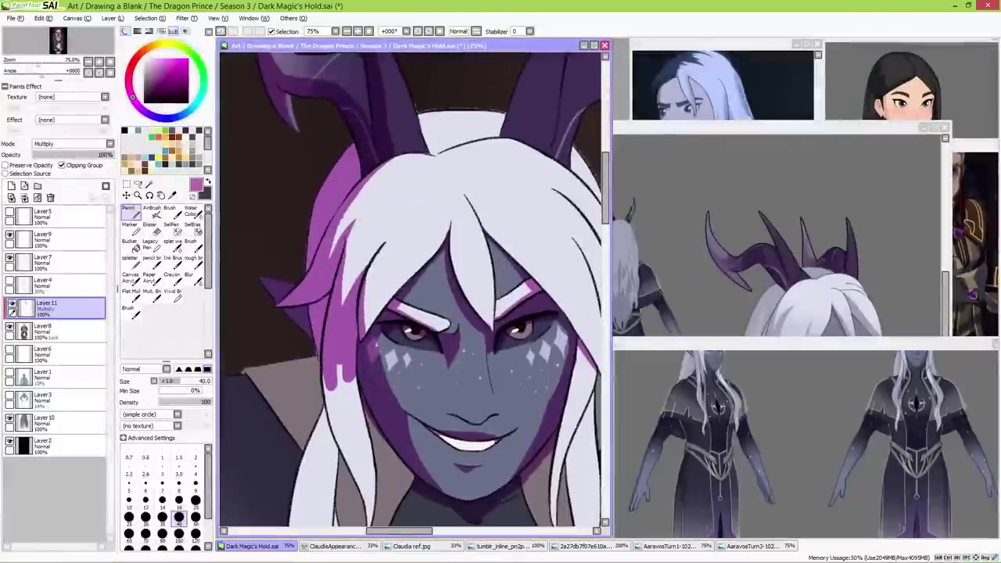
- Shade the top figure's hanging hair strands and collar, and block in the cape's shadow with a size 120 Pencil
scroll(484, 308, "down", 5)
key("n")
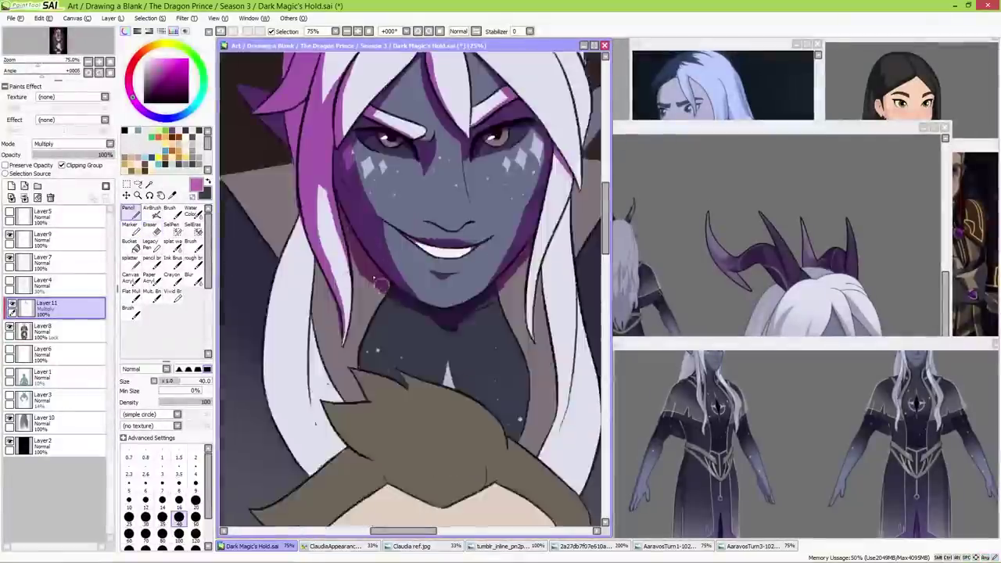
key("minus")
key("minus")
key("minus")
left_click(196, 533)
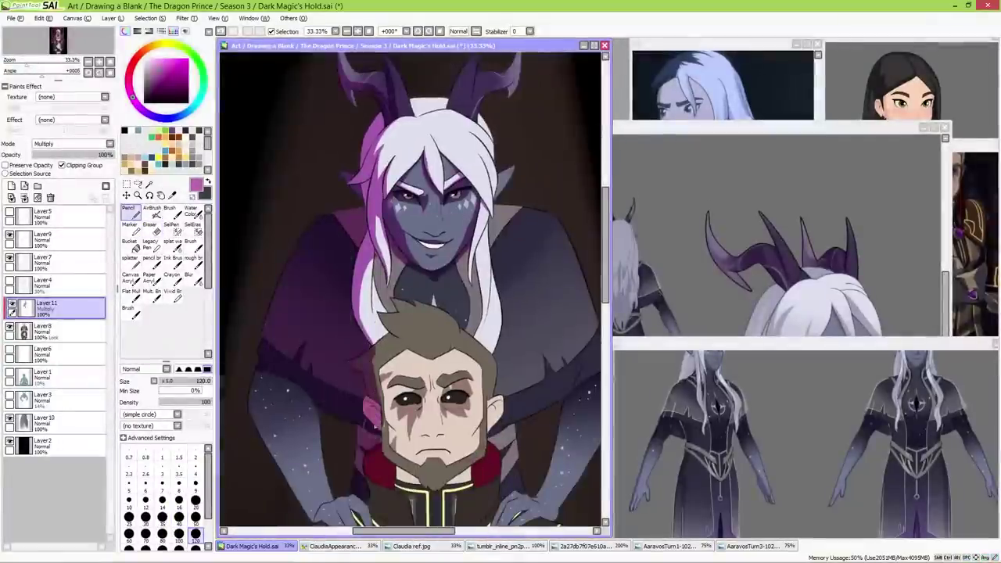
- Extend the shadow over the middle figure's ear and side hair, and reduce the Pencil to size 50
scroll(322, 435, "down", 5)
scroll(322, 435, "down", 3)
key("minus")
key("minus")
key("plus")
key("plus")
key("bracketleft")
key("bracketleft")
key("bracketleft")
key("bracketleft")
key("bracketleft")
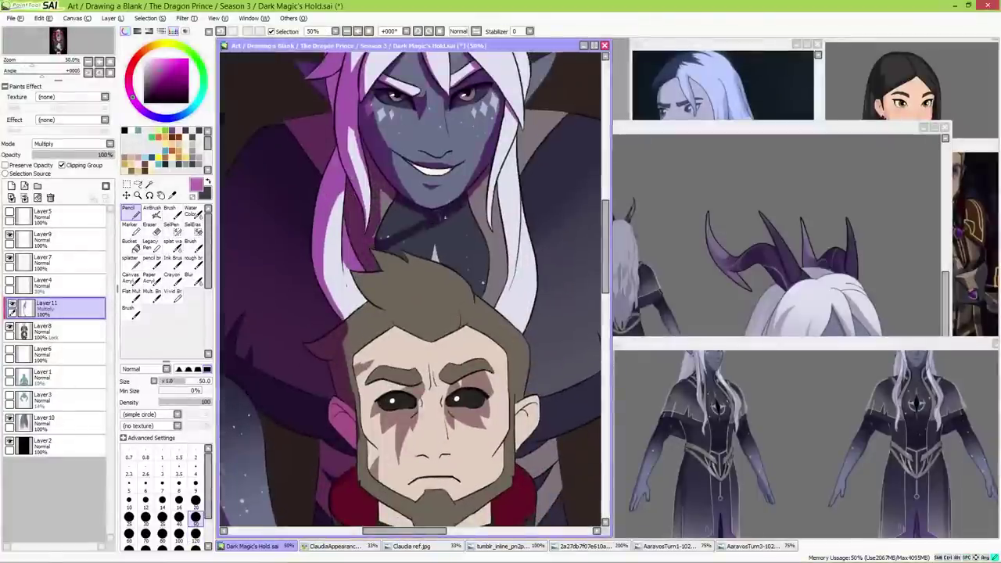
- Paint shadows across the top figure's chest and on the hair strands and collar of the lit side
scroll(404, 260, "up", 1)
scroll(404, 261, "right", 1)
left_click_drag(438, 148, 461, 298)
left_click_drag(461, 180, 469, 344)
key("e")
key("n")
scroll(477, 262, "down", 1)
scroll(477, 262, "right", 1)
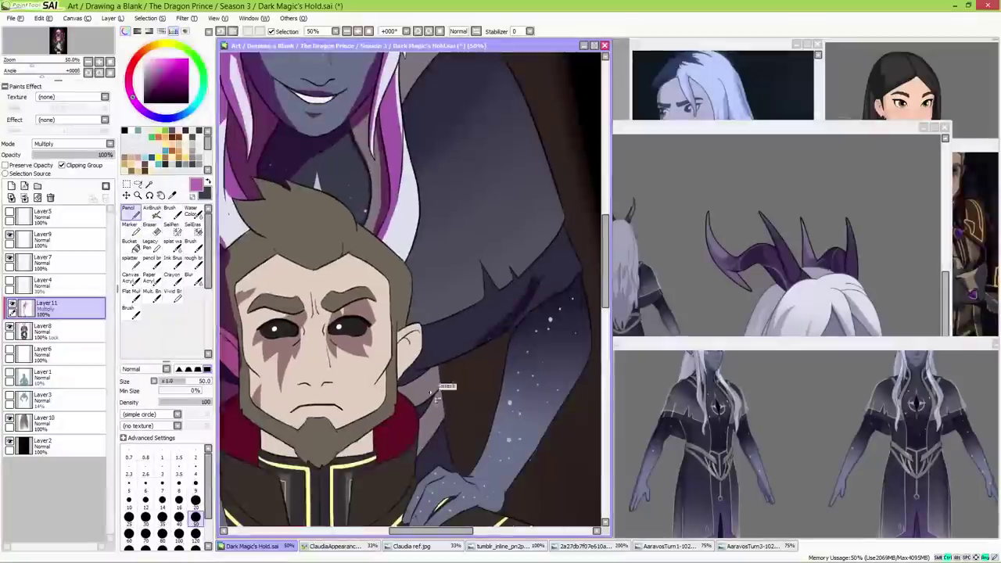
- Shade the inner edge of the top figure's lit arm, plus the middle figure's neck, collar and coat front
scroll(507, 242, "down", 2)
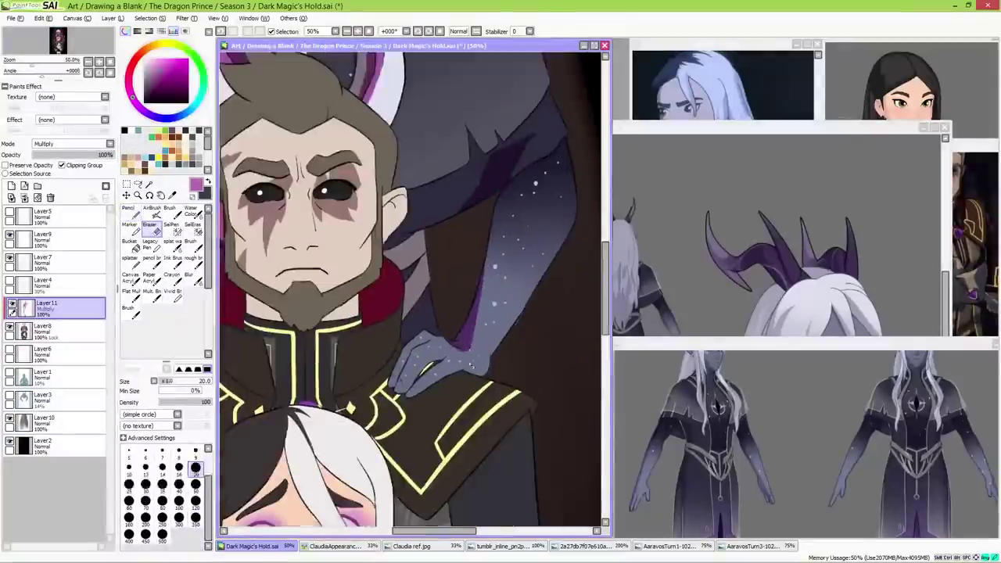
mouse_move(284, 315)
left_mouse_down()
mouse_move(354, 229)
mouse_move(404, 233)
mouse_move(344, 305)
mouse_move(380, 275)
left_mouse_up()
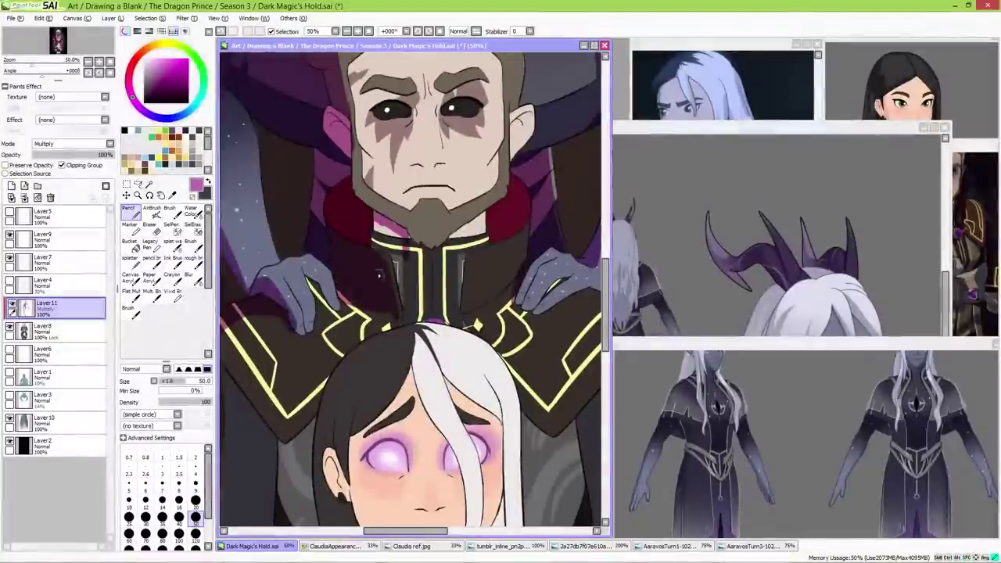
left_click_drag(316, 282, 407, 313)
- Paint magenta shadows on the middle figure's hair, forehead edge, brow and eye sockets
scroll(413, 289, "up", 8)
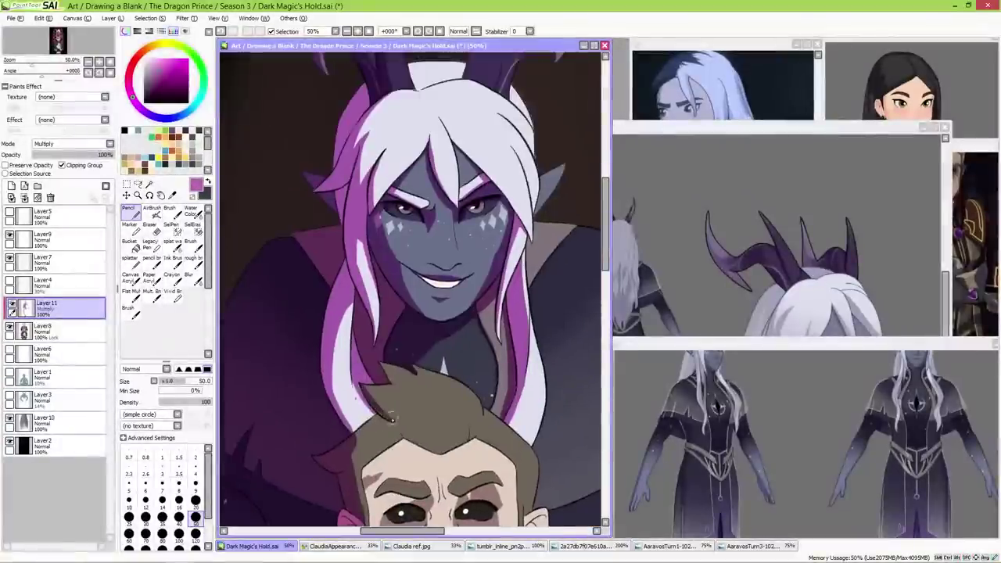
scroll(413, 290, "down", 1)
left_click_drag(406, 444, 356, 438)
scroll(391, 391, "down", 1)
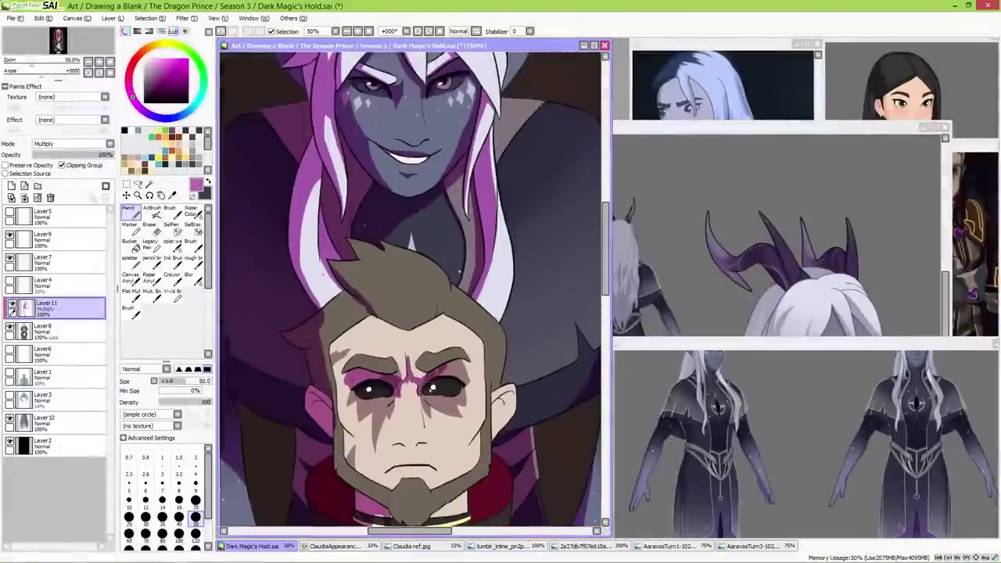
scroll(414, 290, "down", 1)
left_click_drag(391, 313, 422, 352)
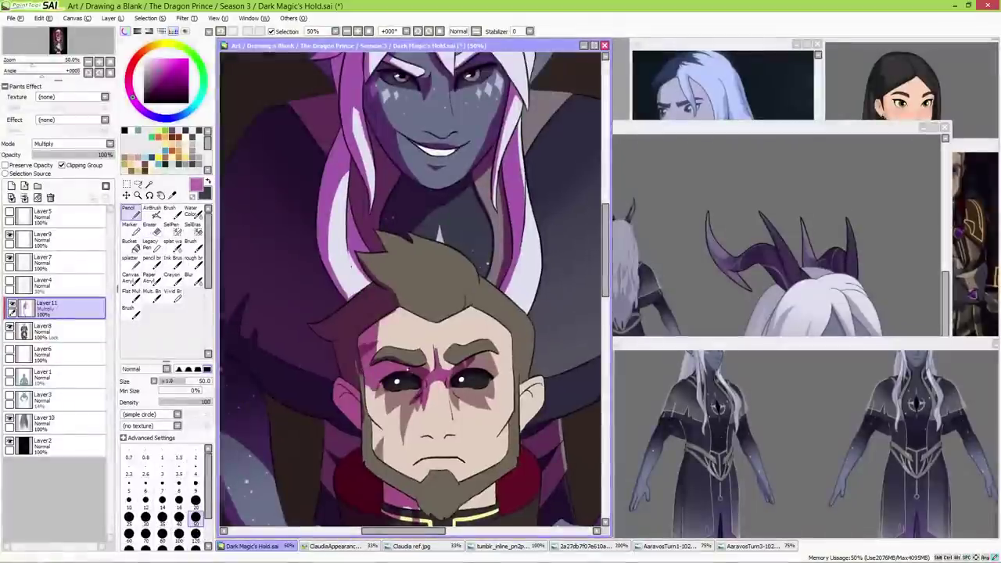
- Shade the middle figure's cheek, nose, lower lip, inner ear, neck and red collar, cleaning edges with the Eraser
scroll(432, 356, "down", 2)
key("e")
key("n")
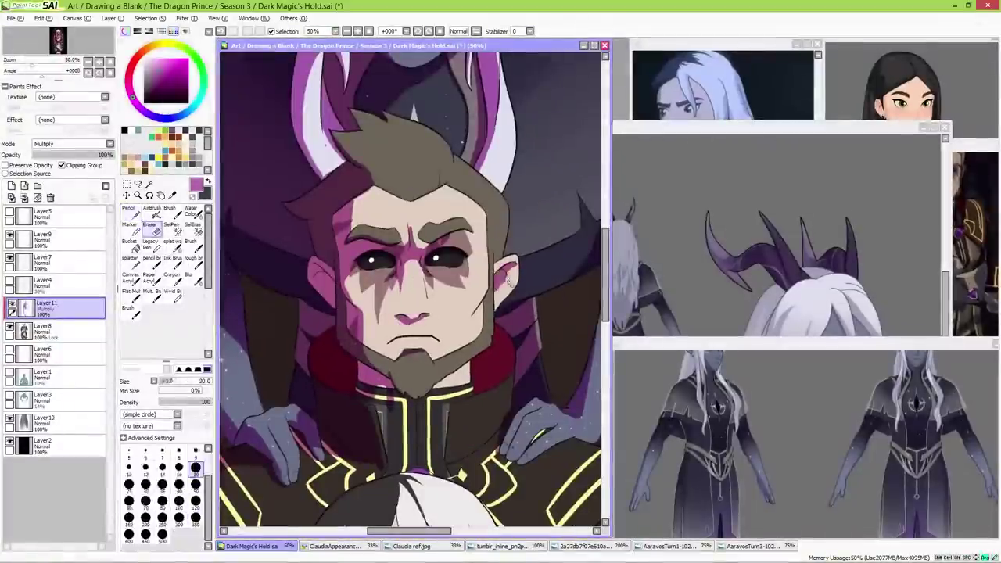
scroll(395, 356, "down", 2)
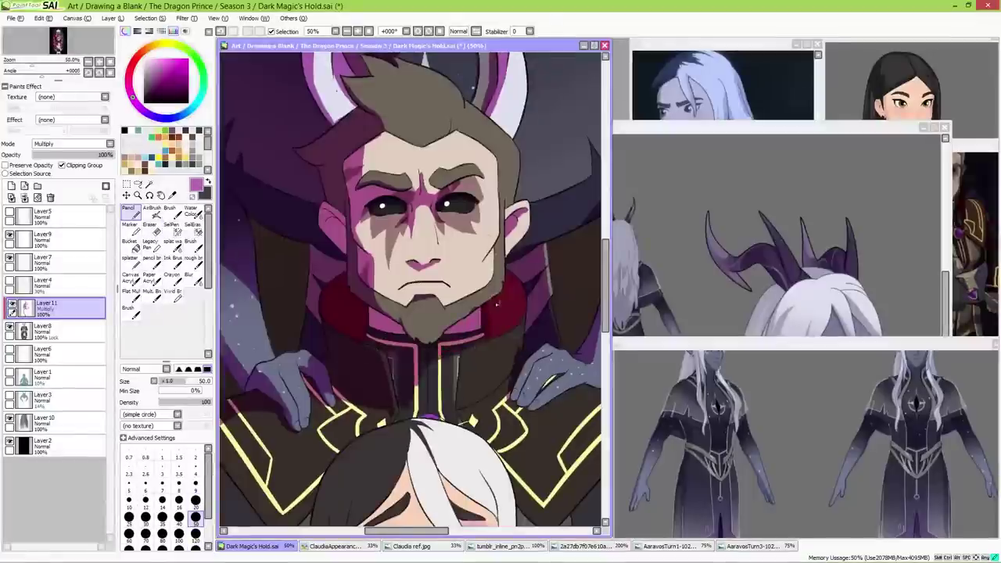
- Shade the middle figure's shadowed shoulder armour and sleeve, and the dark side of the bottom figure's hair
scroll(352, 336, "down", 9)
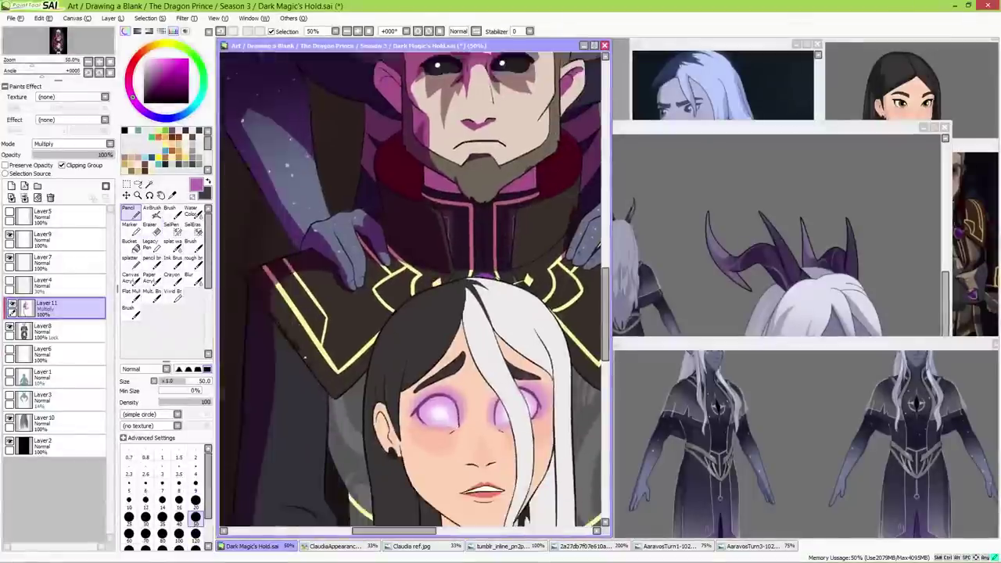
left_click_drag(322, 345, 289, 371)
left_click_drag(362, 232, 352, 398)
scroll(352, 391, "down", 3)
mouse_move(372, 254)
left_mouse_down()
mouse_move(395, 344)
mouse_move(381, 212)
left_mouse_up()
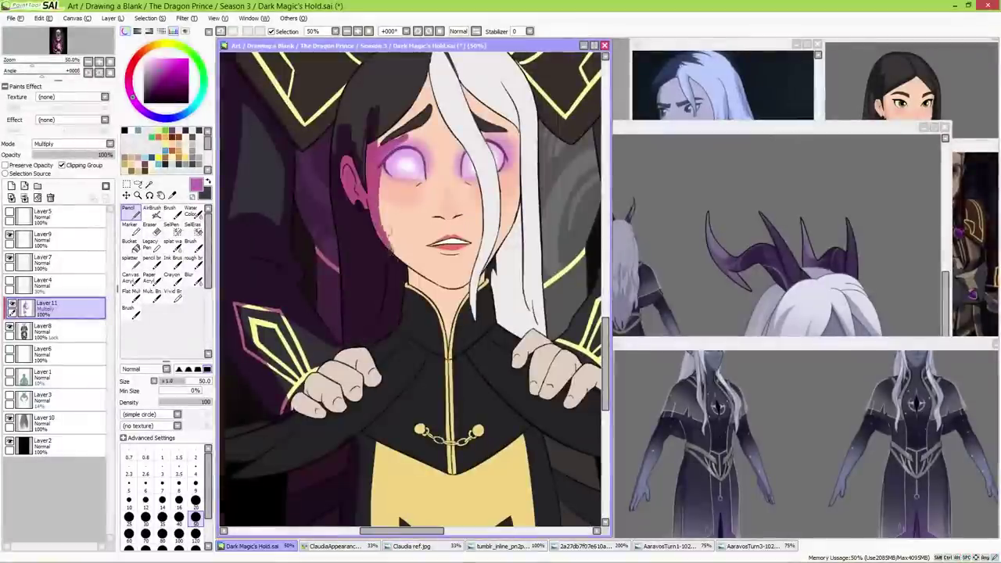
- Paint shadows on the bottom figure's face along the jaw, forehead, nose and white strand, erasing around the glowing eyes
mouse_move(406, 313)
left_mouse_down()
mouse_move(438, 291)
mouse_move(434, 74)
left_mouse_up()
left_click_drag(466, 289, 438, 94)
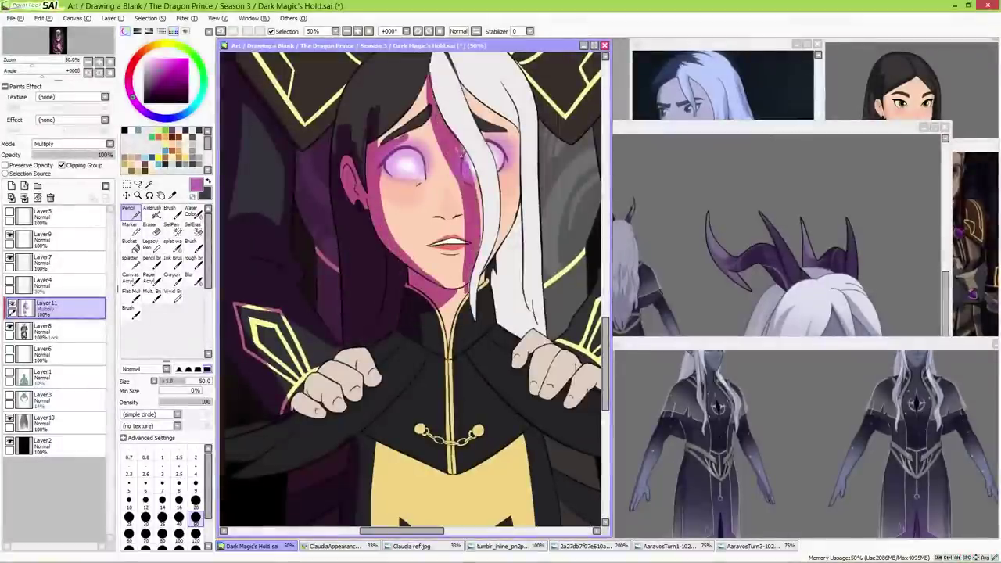
key("e")
left_click_drag(463, 223, 461, 286)
left_click_drag(396, 163, 435, 169)
scroll(440, 189, "up", 2)
key("e")
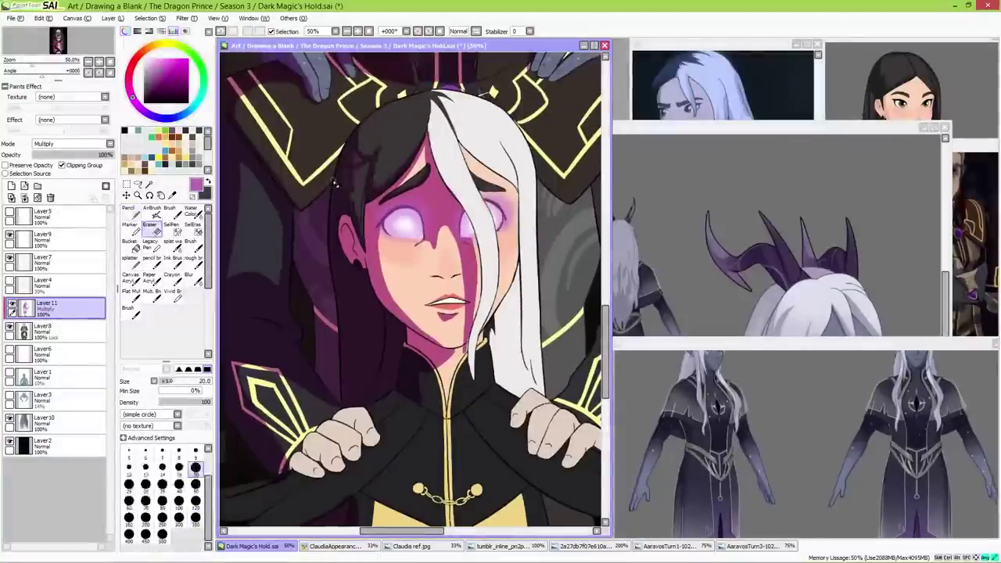
- Shade the bottom figure's white hair along the front strand's edge and the section behind the neck
scroll(427, 186, "up", 1)
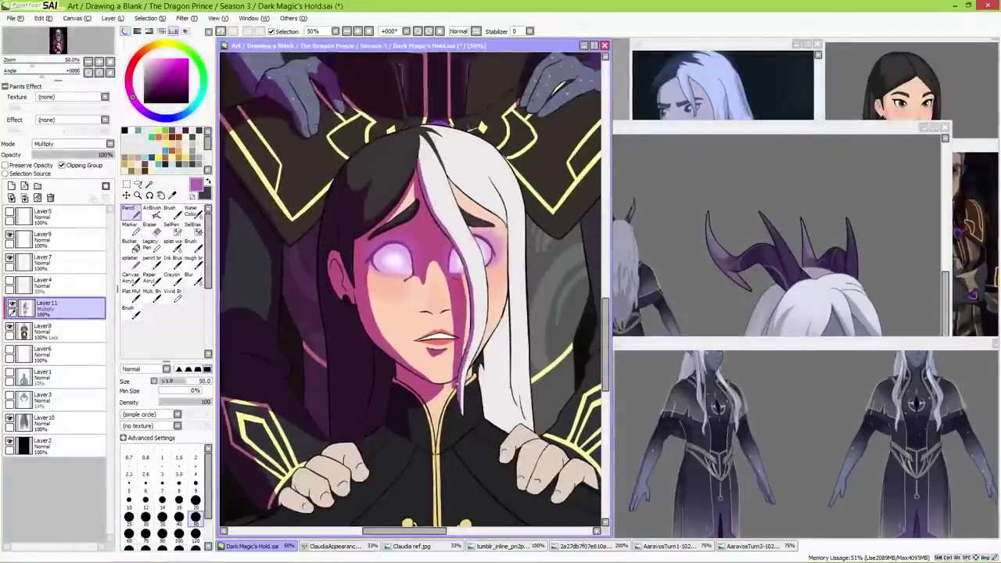
left_click_drag(493, 316, 469, 387)
key("n")
left_click_drag(510, 224, 500, 429)
scroll(436, 269, "down", 1)
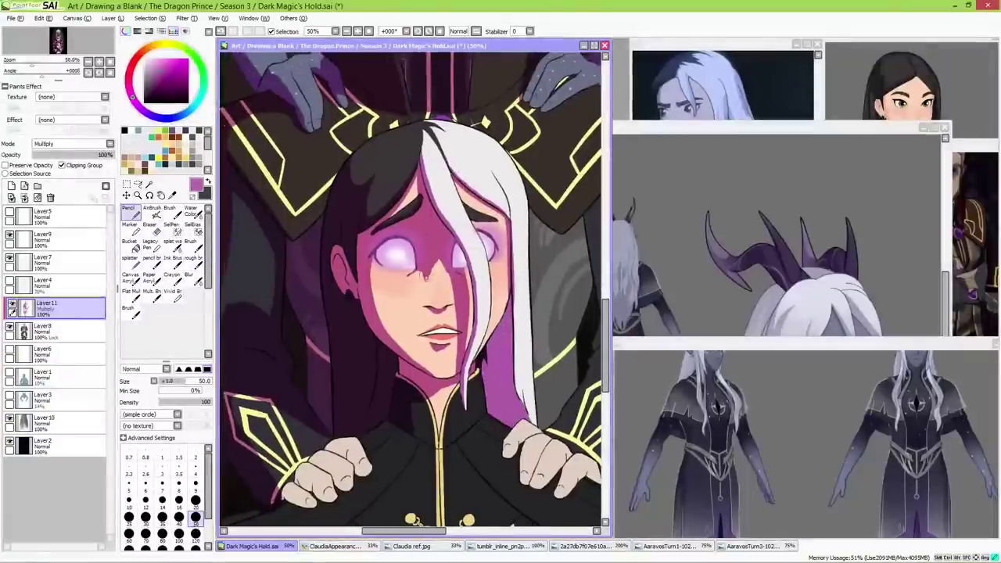
- Paint shadows on the middle figure's lit-side coat beneath the shoulder armour, down the sleeve and around the cuff
key("n")
scroll(430, 273, "up", 2)
scroll(488, 308, "right", 3)
scroll(460, 247, "down", 2)
key("e")
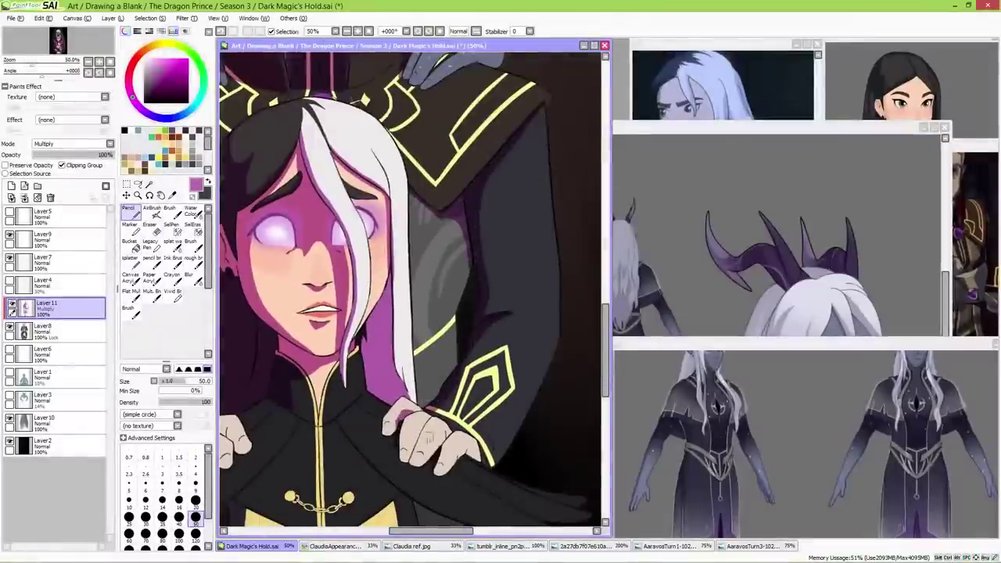
- Shade the bottom figure's yellow front panel under the cape's edge and along its shadowed side
scroll(407, 407, "down", 4)
key("n")
scroll(384, 381, "left", 4)
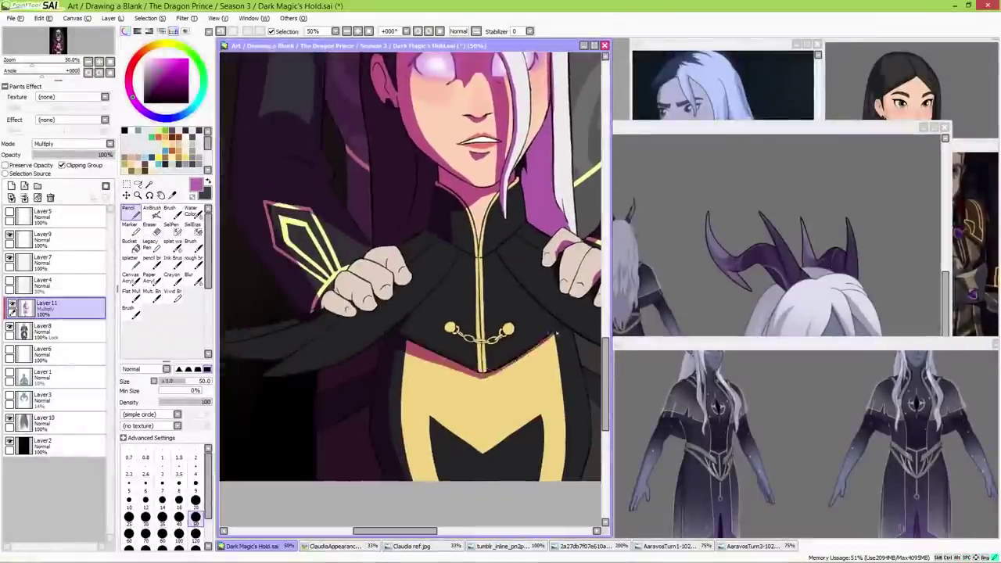
scroll(469, 360, "down", 1)
scroll(469, 360, "left", 3)
- Paint magenta shadows on the fingers of both hands resting on the bottom figure's shoulders
scroll(321, 316, "up", 1)
scroll(320, 317, "right", 3)
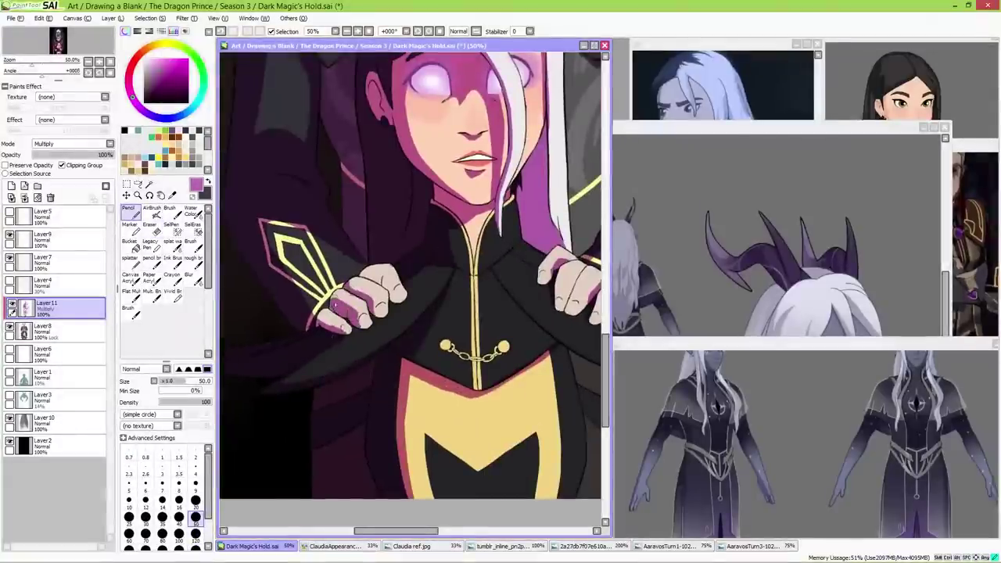
scroll(422, 204, "up", 2)
scroll(422, 204, "right", 3)
scroll(422, 203, "down", 4)
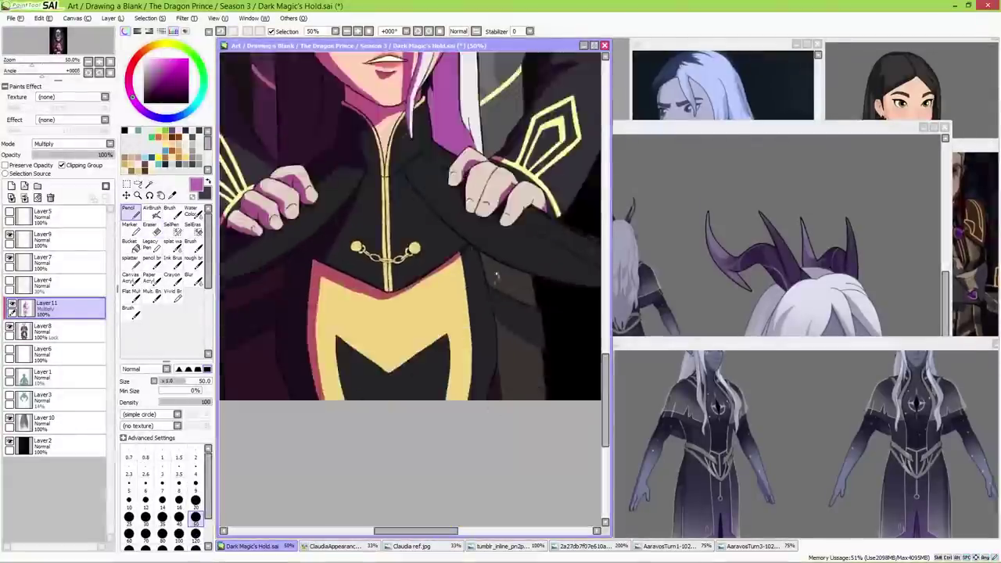
- Shade the top figure's lit-side hand and the middle figure's collar and coat beside it
scroll(425, 198, "up", 10)
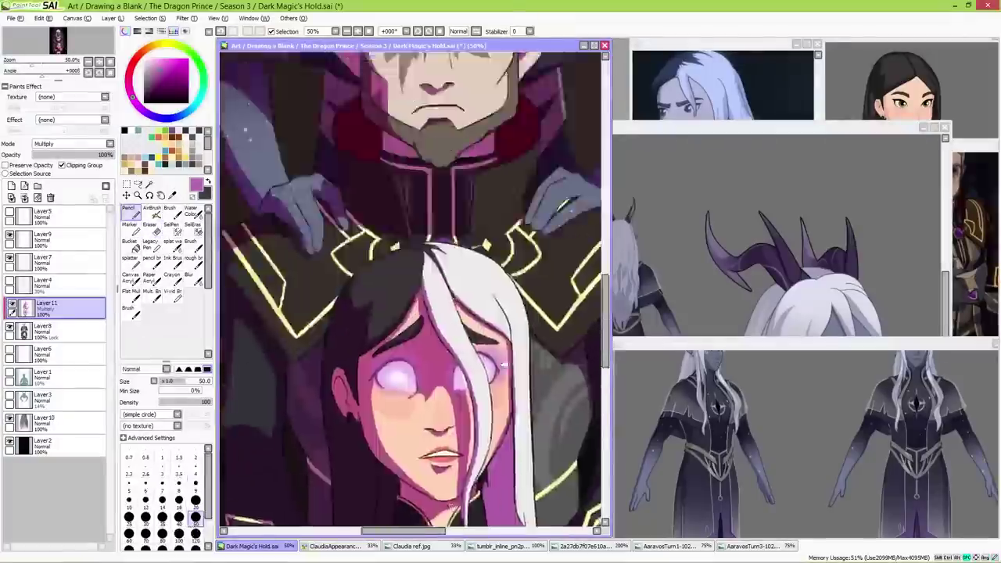
key("n")
scroll(504, 244, "down", 3)
scroll(504, 244, "right", 1)
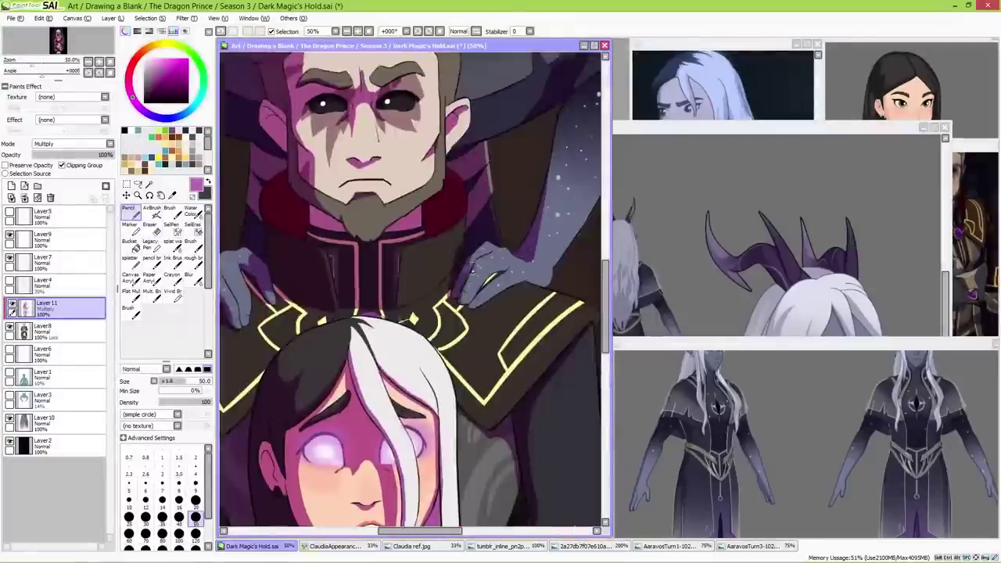
scroll(537, 415, "down", 3)
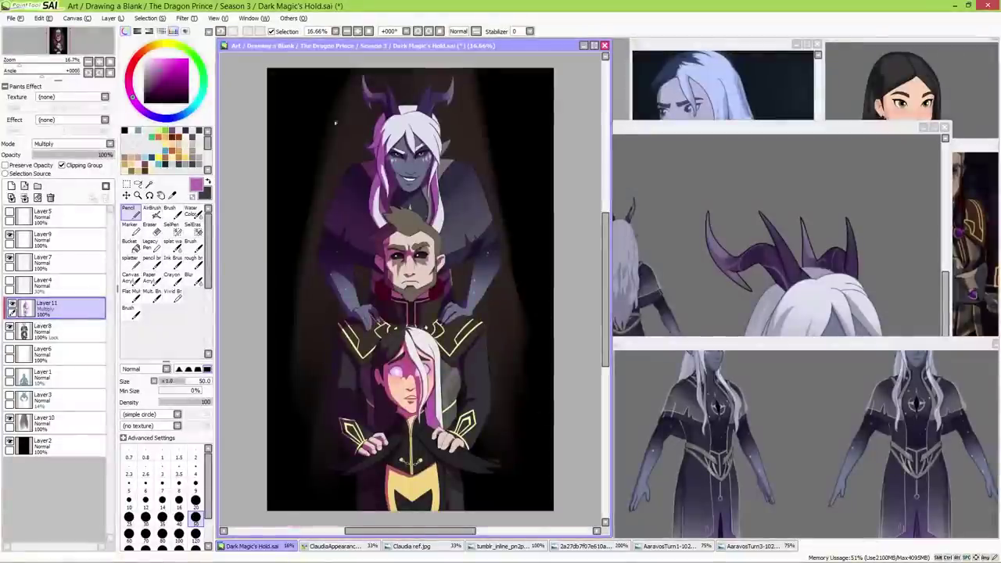
- Shade the hair between the top figure's horns and the lit-side ear, using a size 20 Pencil for the ear
scroll(536, 415, "up", 3)
scroll(437, 329, "down", 2)
scroll(342, 248, "up", 6)
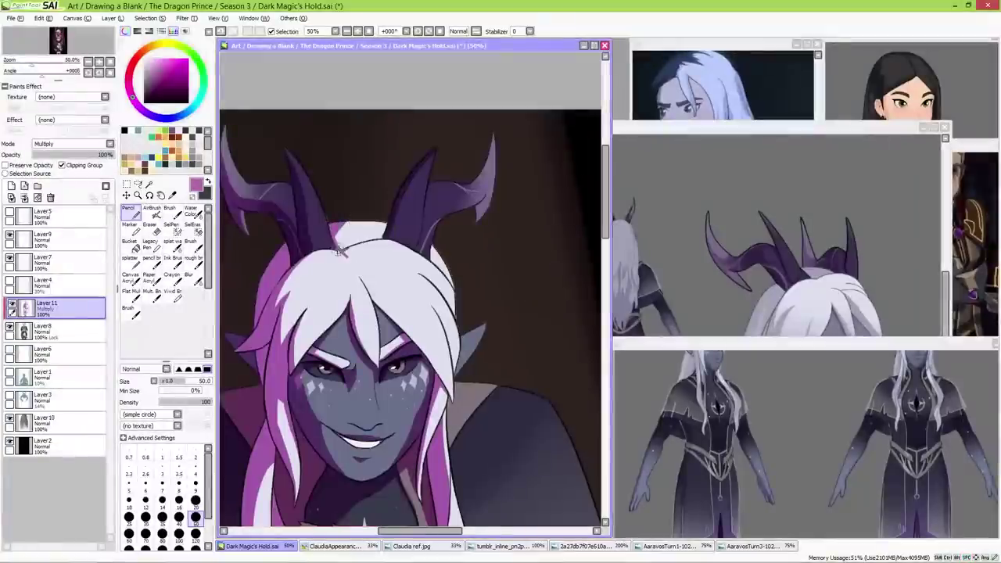
key("e")
key("n")
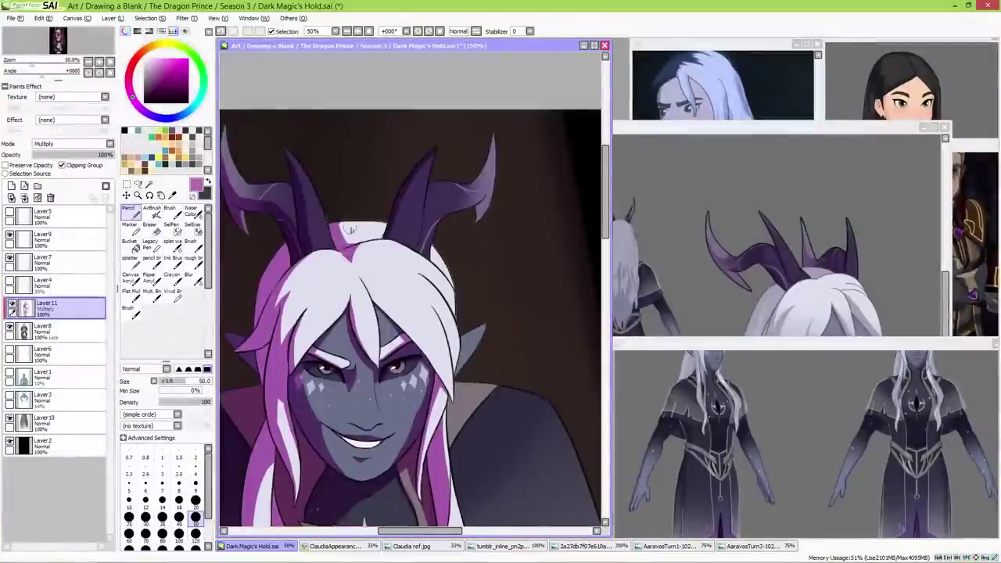
scroll(357, 270, "down", 3)
scroll(438, 281, "up", 3)
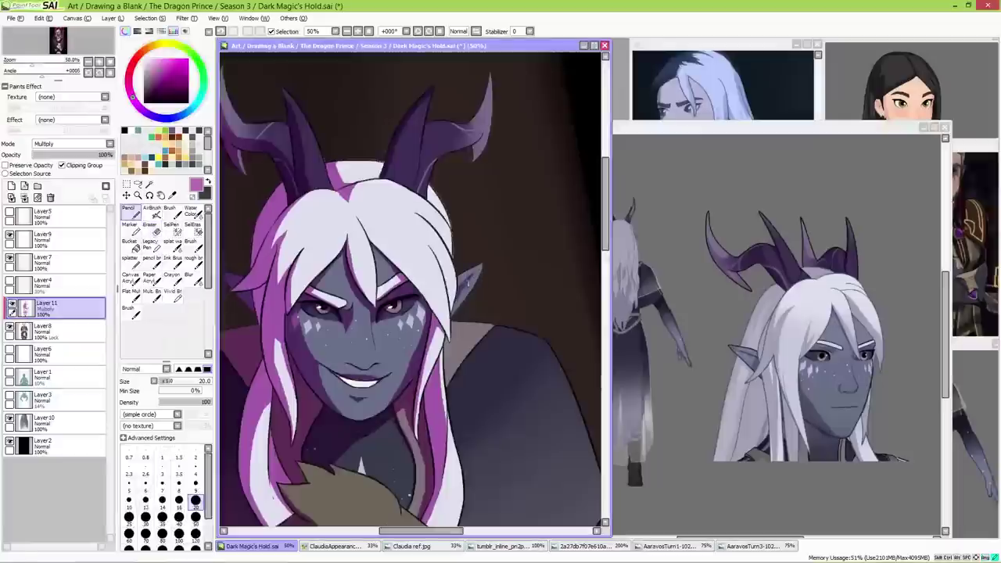
- Examine the magenta shadows from the top figure's face down to the bottom figure's hair and the sleeve beside it
scroll(395, 231, "down", 3)
scroll(442, 258, "up", 2)
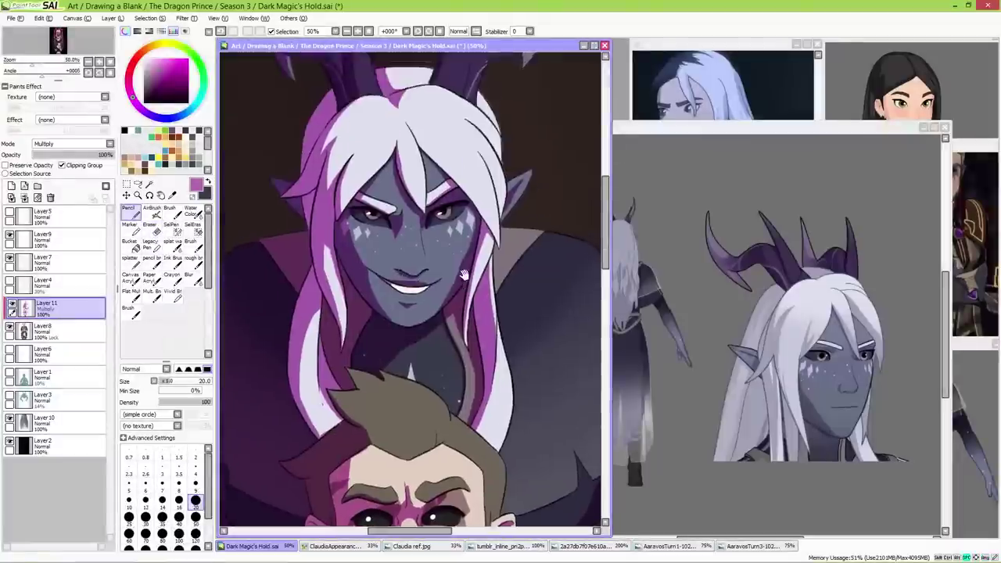
scroll(415, 258, "down", 3)
scroll(376, 224, "up", 4)
scroll(375, 203, "up", 1)
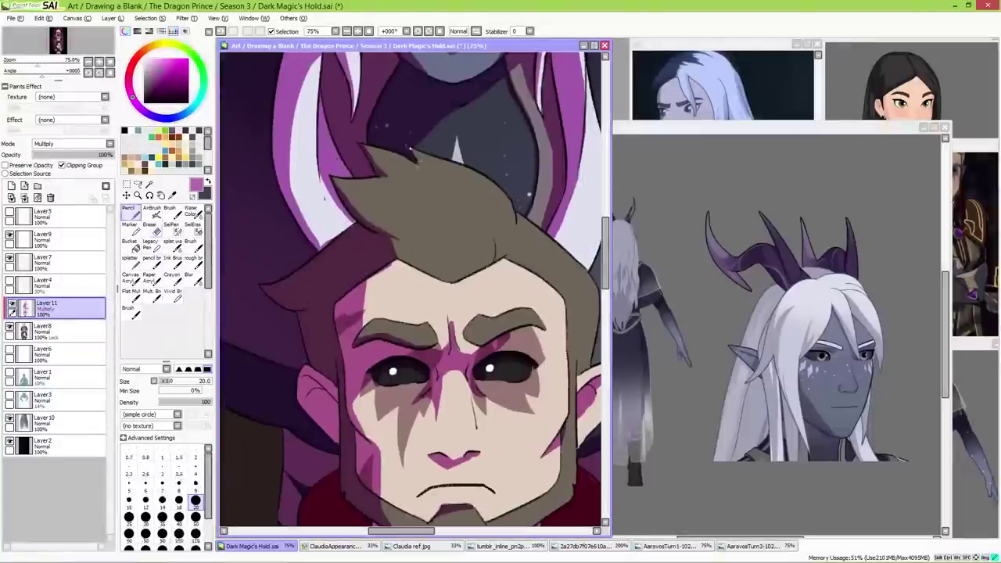
scroll(413, 152, "down", 4)
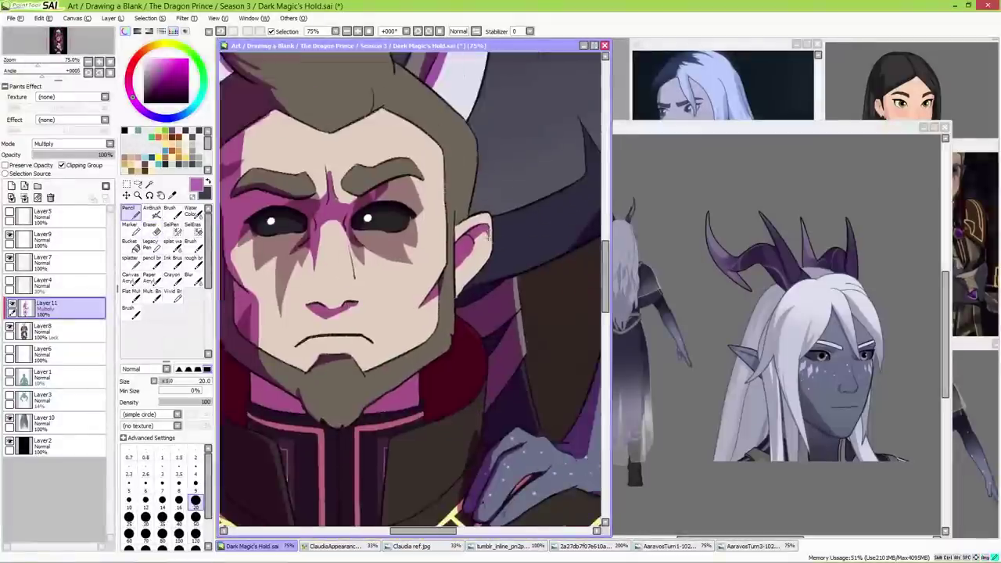
scroll(469, 270, "down", 10)
scroll(453, 274, "right", 3)
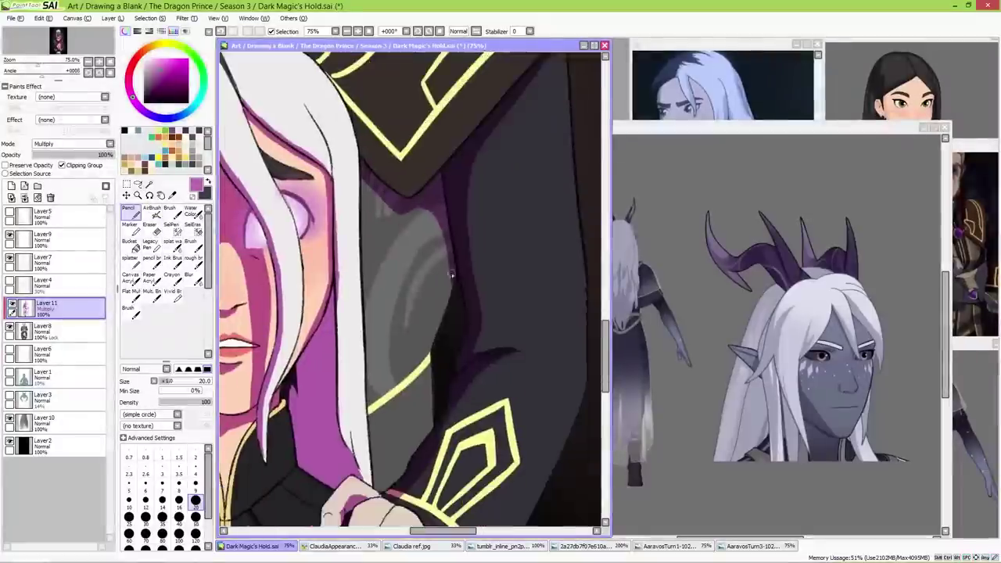
scroll(451, 273, "down", 4)
scroll(451, 274, "down", 5)
- Adjust the background's hue and saturation towards red, and darken the figures' sides on a Multiply layer
key("ctrl+u")
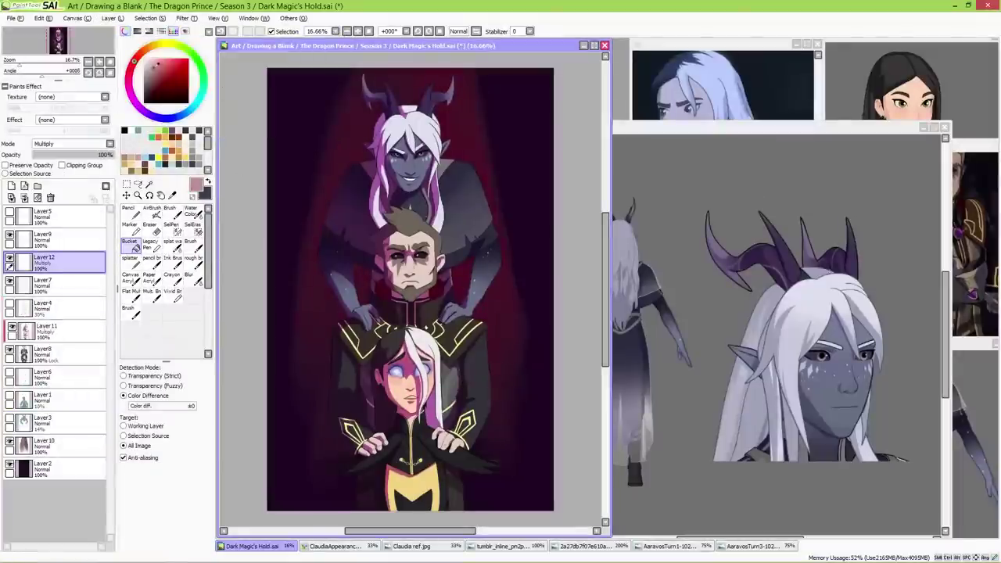
left_click_drag(356, 323, 356, 446)
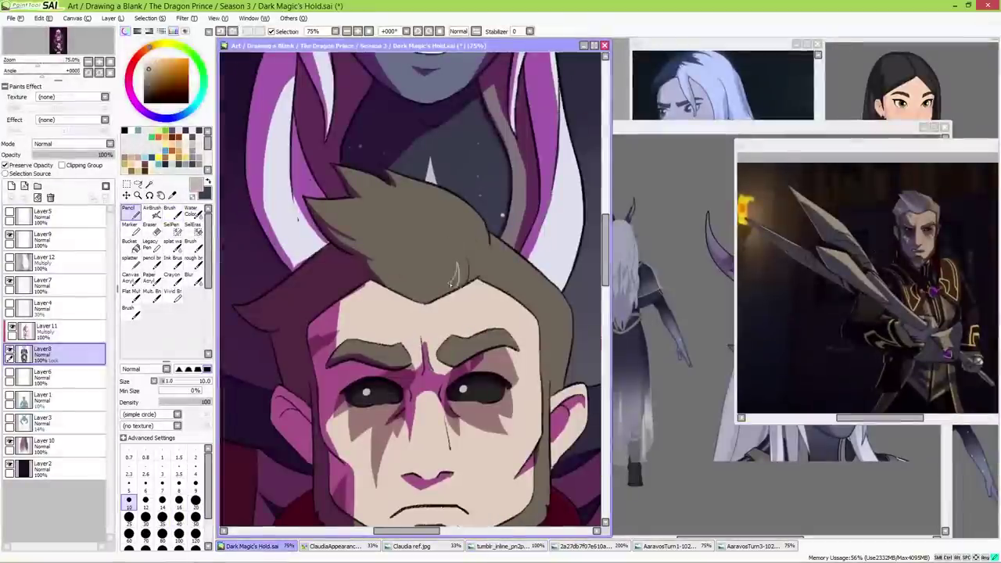
- Outline and fill jagged light grey streaks in the middle figure's front hair with a size 20 Pencil on Layer8
scroll(352, 261, "up", 2)
key("bracketright")
key("bracketright")
key("bracketright")
key("bracketright")
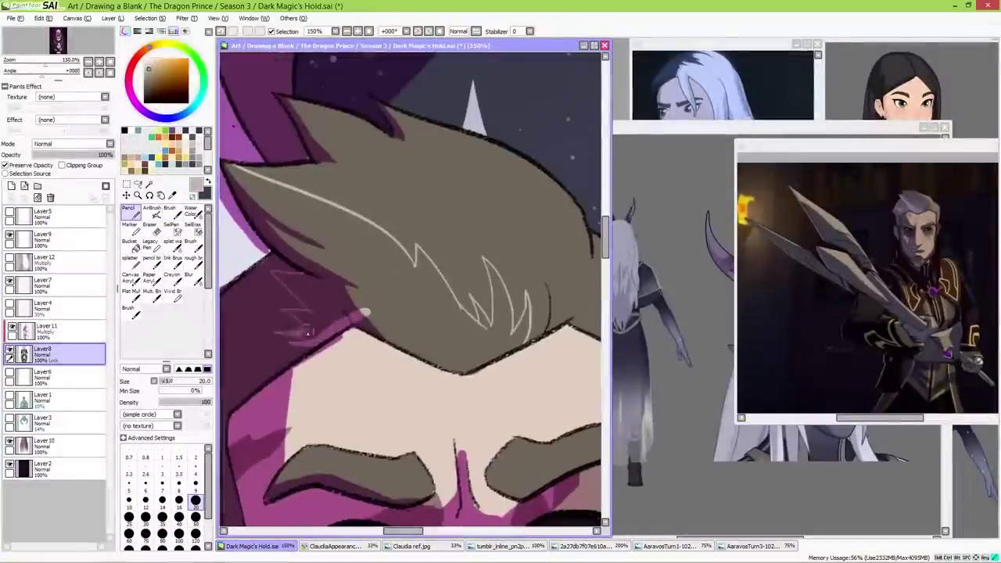
mouse_move(329, 234)
left_mouse_down()
mouse_move(393, 233)
mouse_move(376, 122)
left_mouse_up()
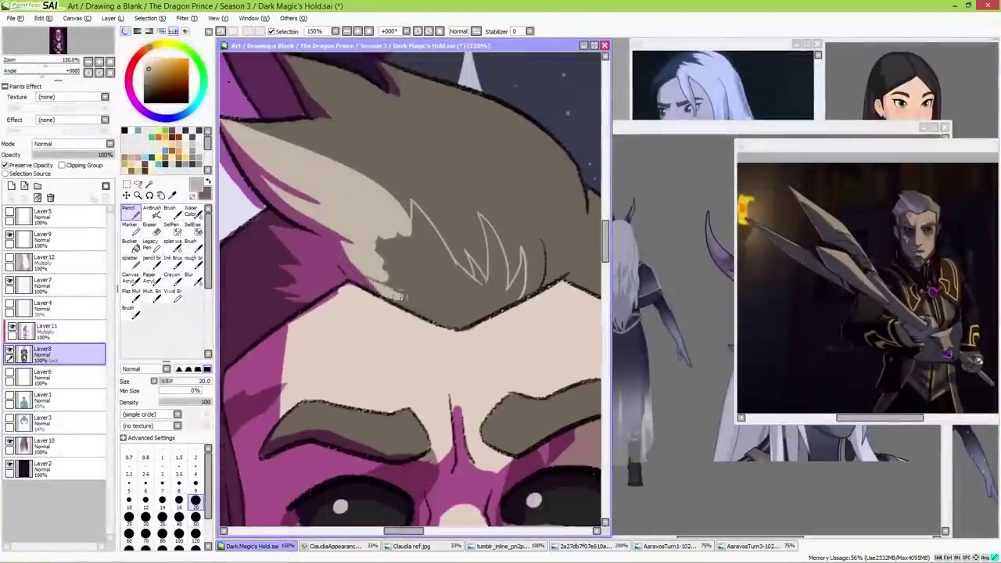
mouse_move(383, 250)
left_mouse_down()
mouse_move(380, 224)
mouse_move(430, 159)
left_mouse_up()
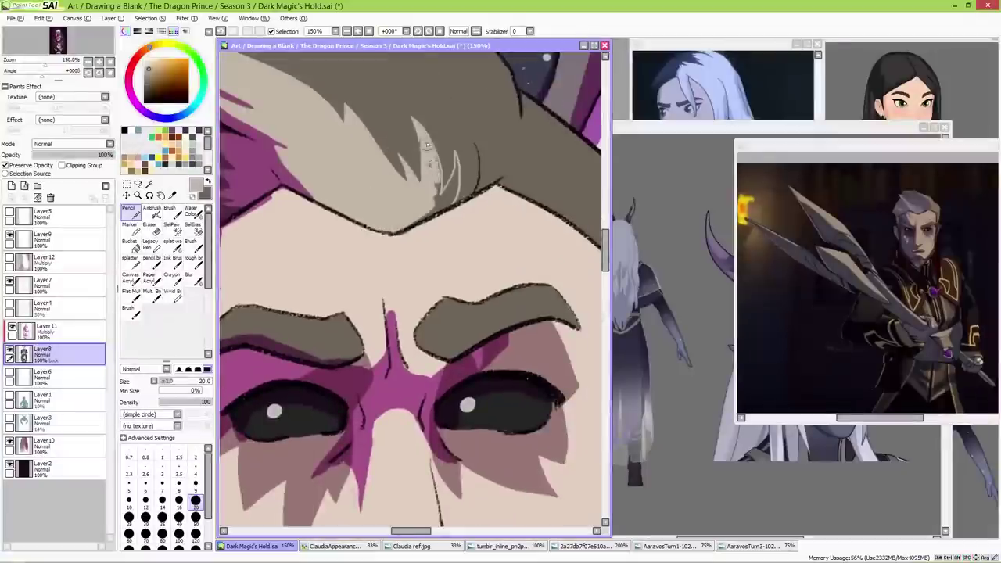
- Outline and fill jagged light grey streaks in the middle figure's goatee with a size 10 Pencil
scroll(387, 369, "down", 5)
key("bracketleft")
key("bracketleft")
key("bracketleft")
key("bracketleft")
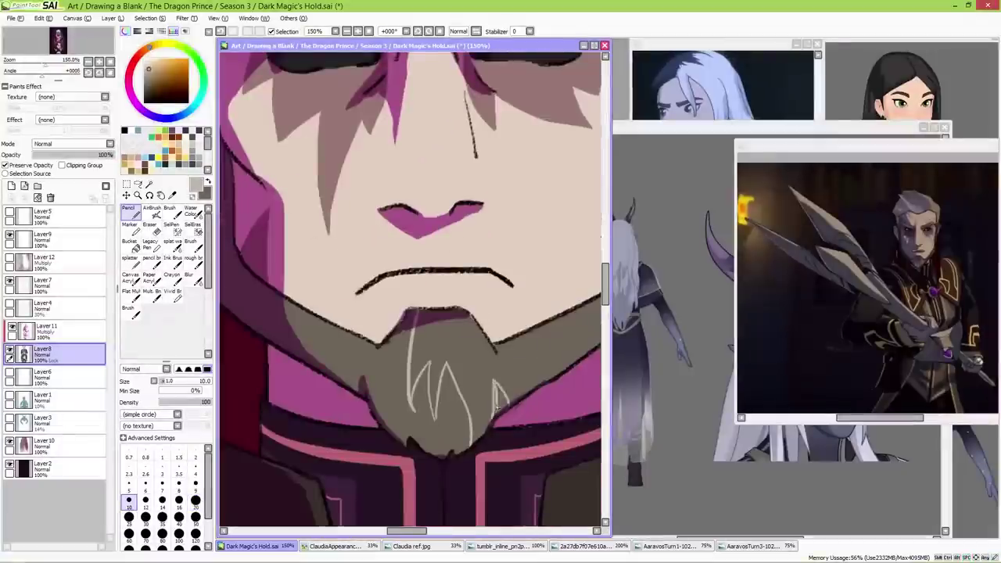
left_click_drag(387, 414, 417, 386)
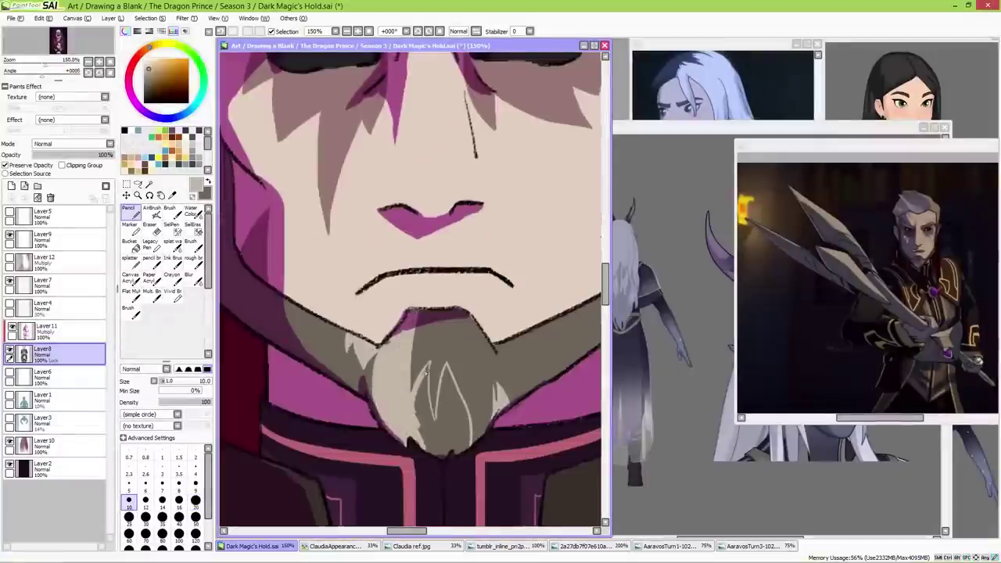
left_click_drag(440, 451, 465, 408)
- Paint light grey streaks on the middle figure's temple hair and along the jaw beard
scroll(413, 349, "up", 5)
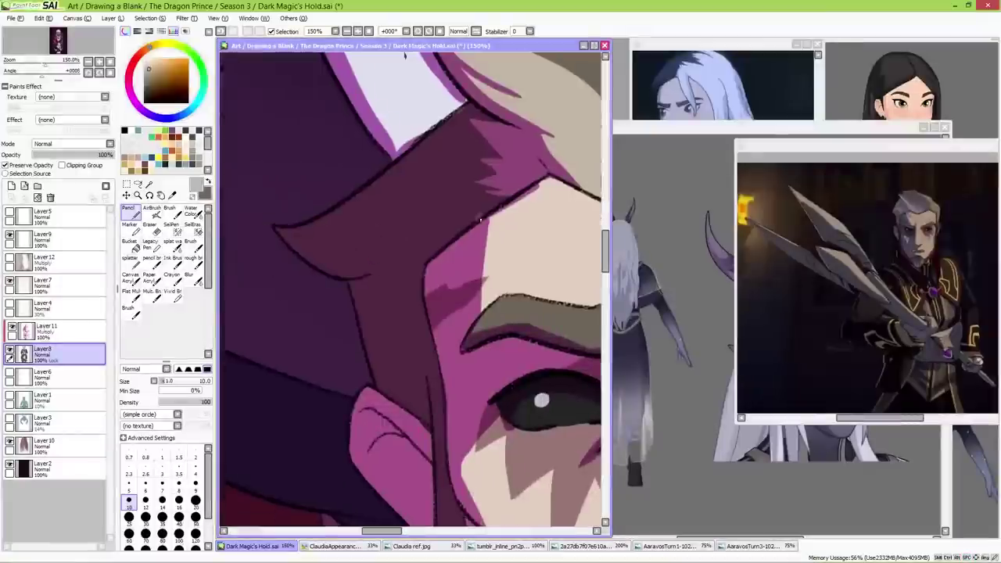
mouse_move(361, 319)
left_mouse_down()
mouse_move(411, 329)
mouse_move(379, 329)
left_mouse_up()
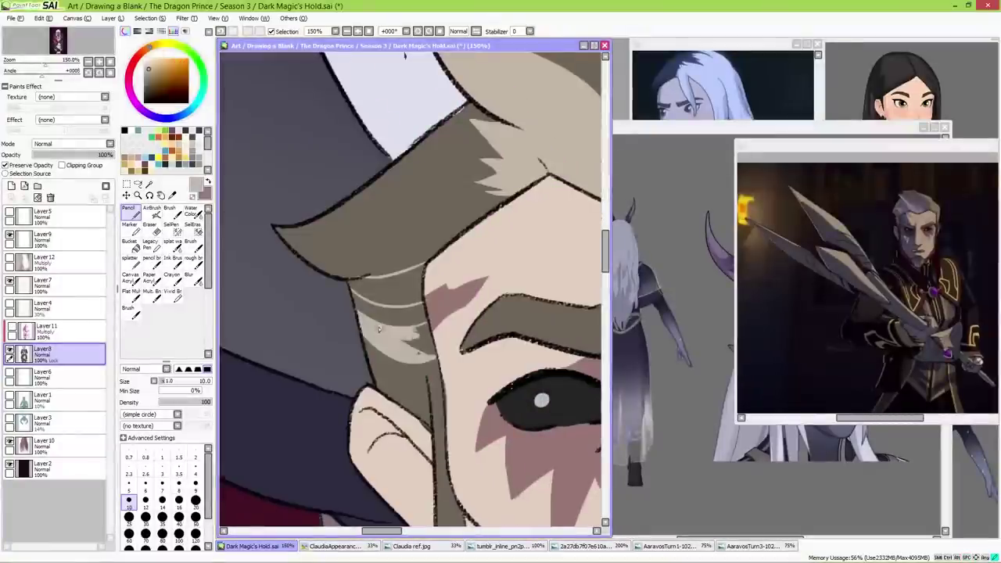
scroll(378, 251, "down", 5)
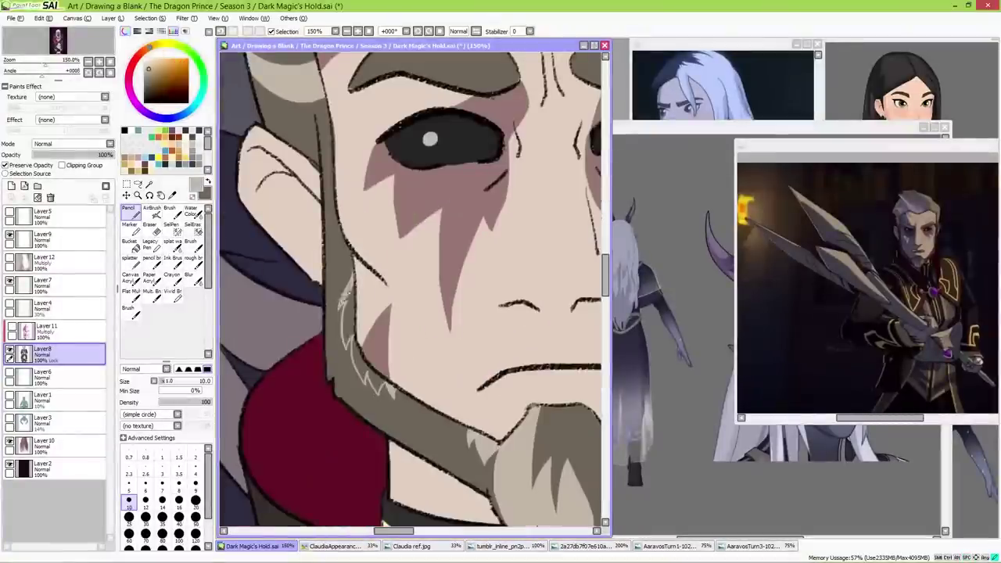
scroll(424, 213, "down", 2)
scroll(425, 213, "right", 5)
scroll(449, 273, "up", 5)
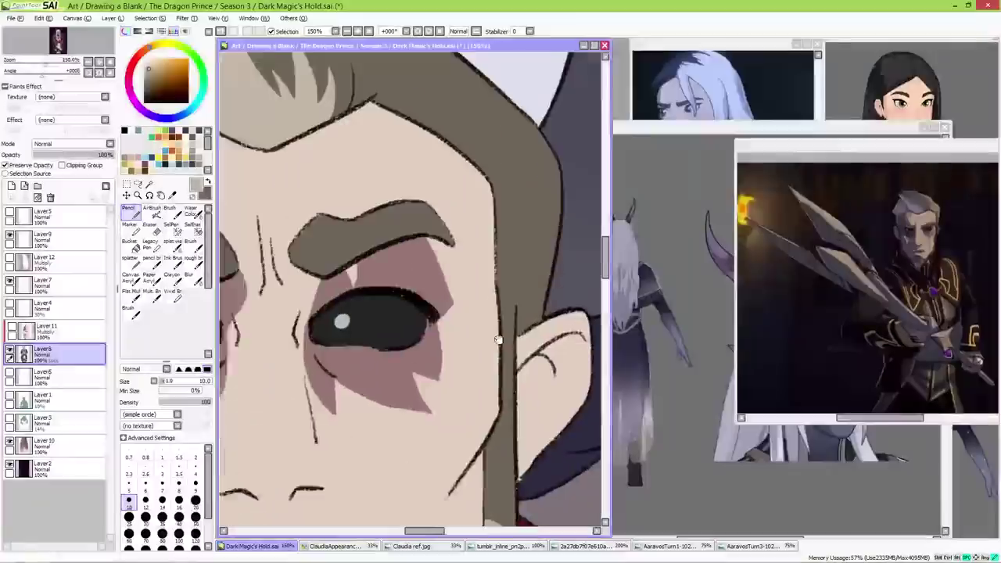
- Outline and fill light grey jagged highlights in both of the middle figure's eyebrows
scroll(545, 279, "left", 4)
left_click_drag(261, 268, 399, 262)
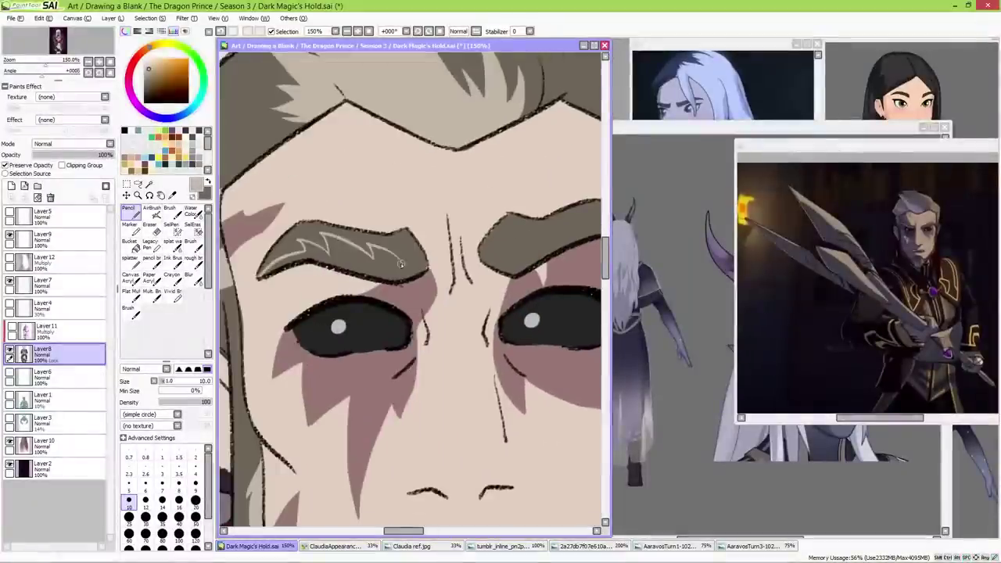
scroll(414, 253, "right", 3)
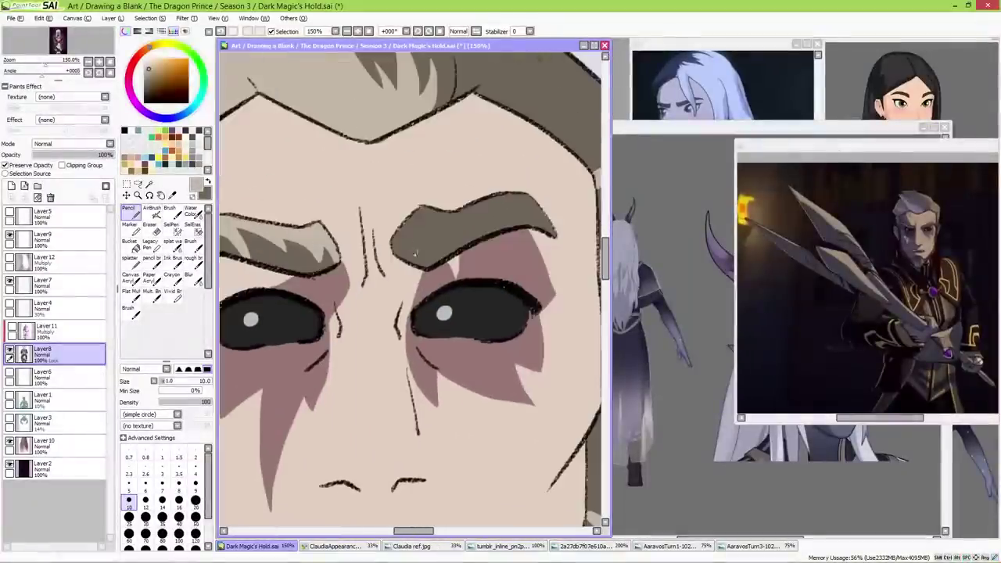
left_click_drag(491, 215, 553, 232)
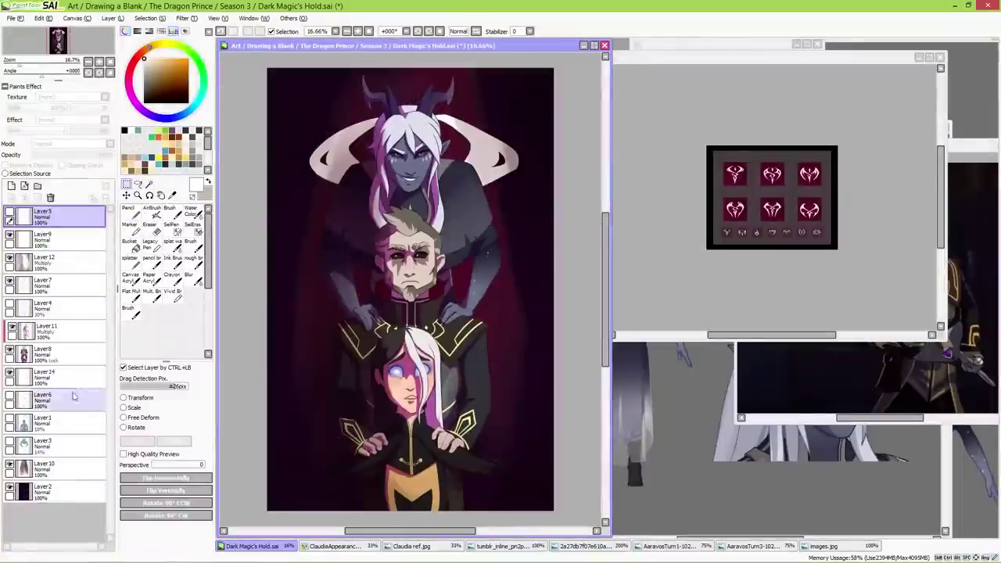
- Transform the white symbol on Layer14 so it spans from the top figure's head to the bottom figure's chest
left_click(63, 375)
key("ctrl+t")
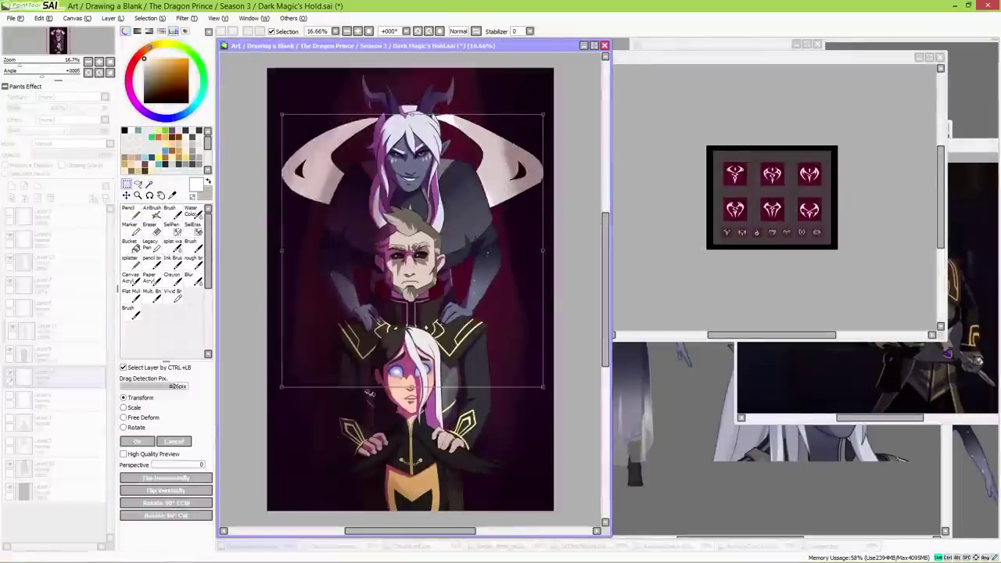
left_click_drag(529, 283, 408, 181)
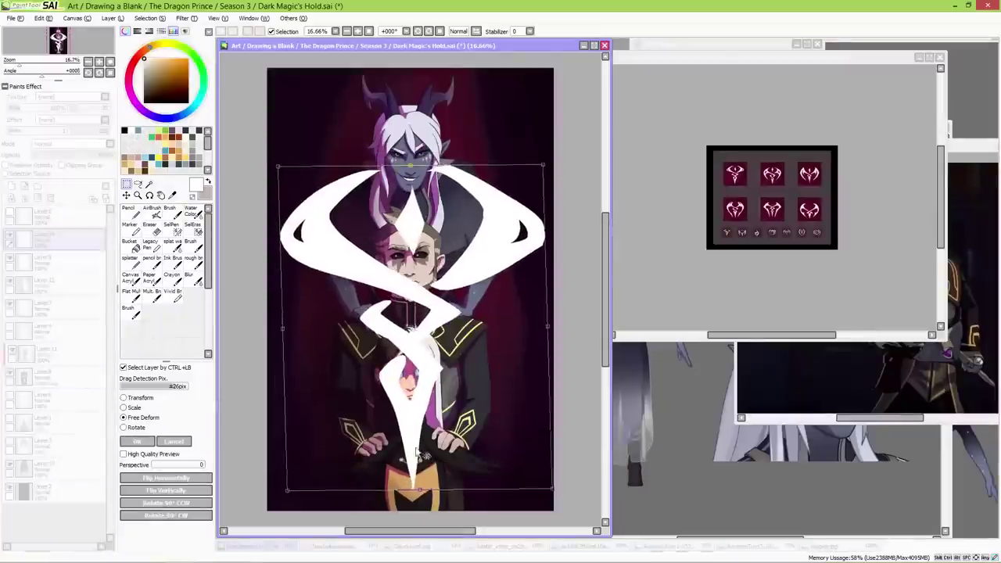
left_click_drag(418, 453, 481, 416)
left_click_drag(491, 199, 438, 157)
key("Return")
- Try Overlay blending on the symbol layer, set it back to Normal and hide the layer
left_click(70, 143)
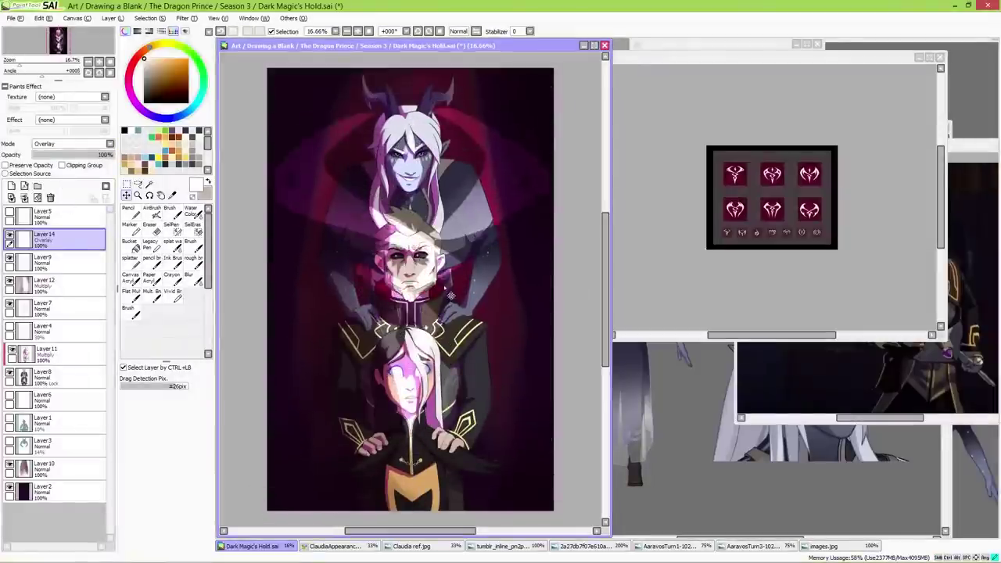
left_click(83, 185)
left_click(71, 143)
left_click(70, 154)
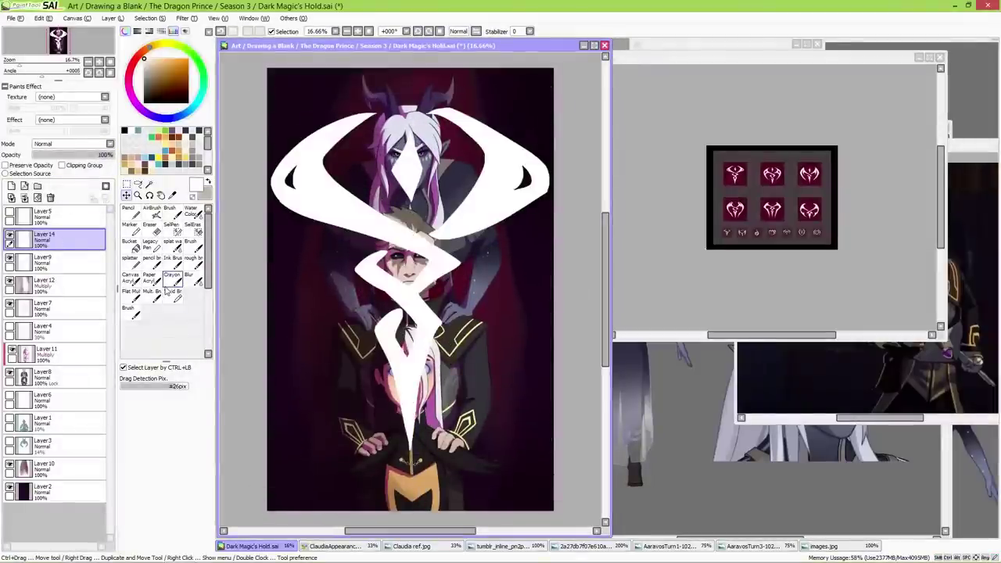
left_click(9, 239)
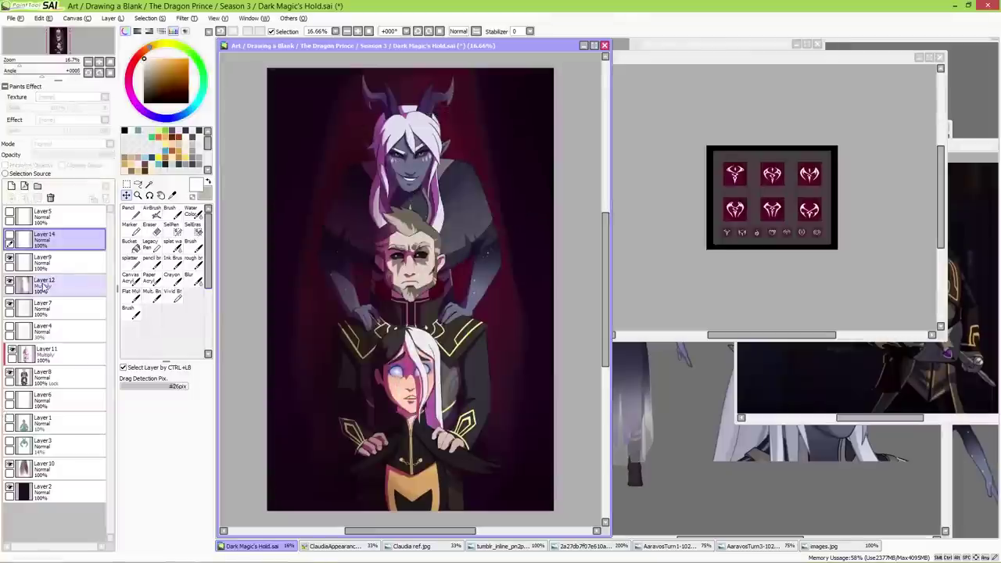
- Try a red version of the symbol behind the three figures, with a pasted and transformed copy
left_click(9, 238)
mouse_move(47, 239)
left_mouse_down()
mouse_move(78, 279)
mouse_move(47, 443)
left_mouse_up()
left_click(185, 66)
left_click(128, 209)
left_click(71, 144)
left_click(60, 176)
key("ctrl+v")
key("ctrl+t")
key("Return")
- Mute the red of the background light rays on Layer10 with a Hue and Saturation adjustment
left_click(182, 18)
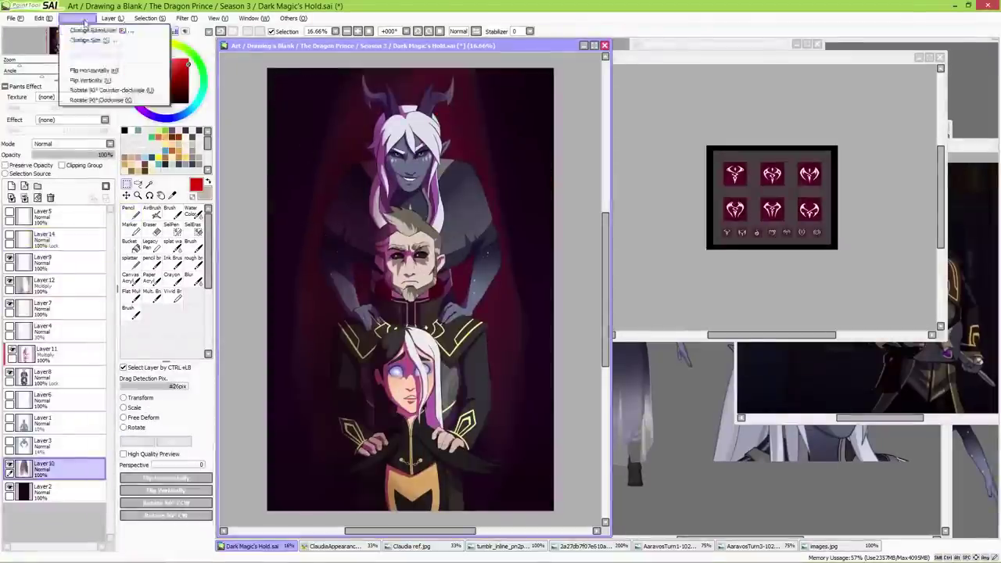
left_click(199, 31)
left_click(251, 120)
key("b")
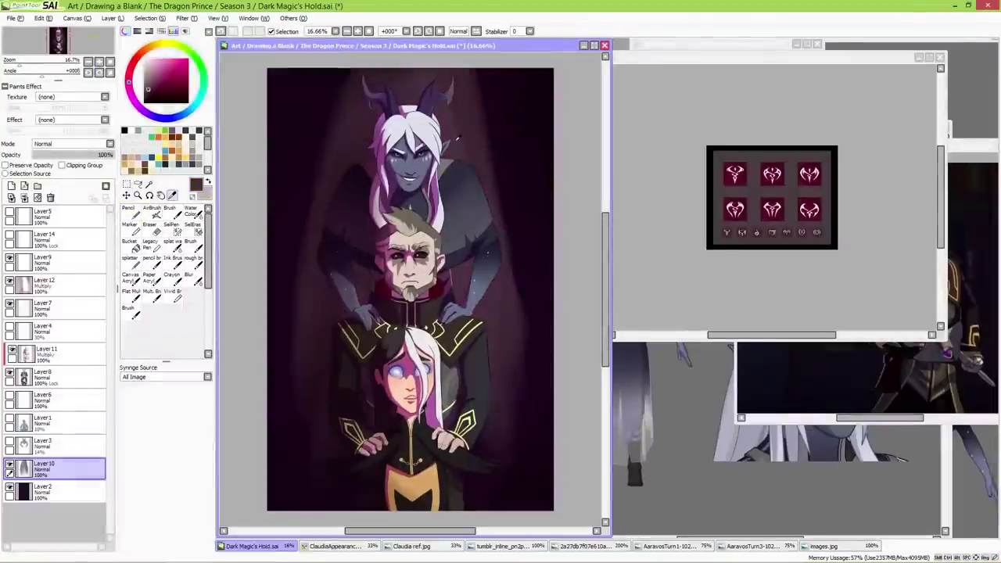
- Skew the background light rays on Layer10 with Free Deform and enlarge them past the canvas edges
key("ctrl+t")
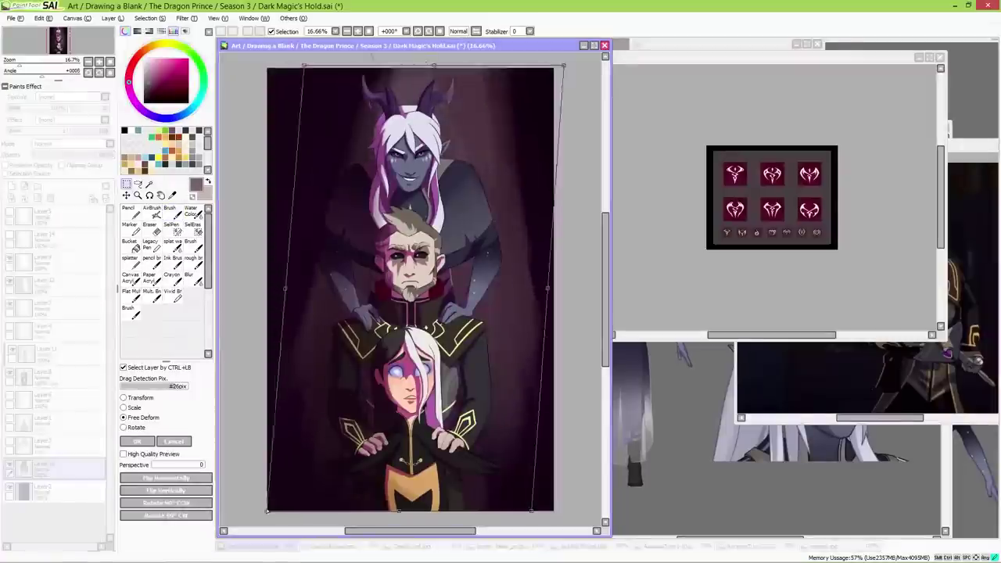
left_click(135, 442)
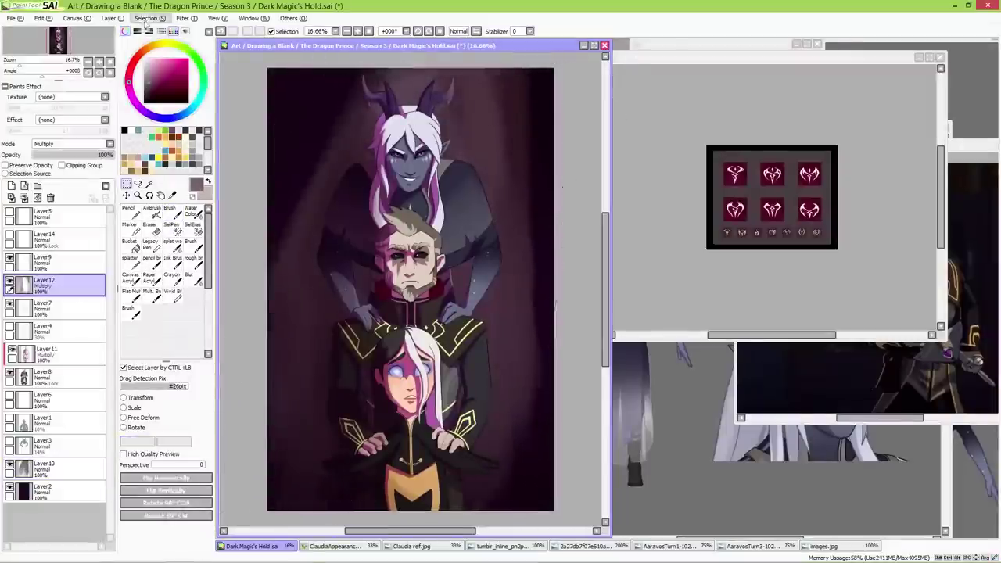
left_click(43, 467)
key("ctrl+t")
scroll(381, 362, "down", 2)
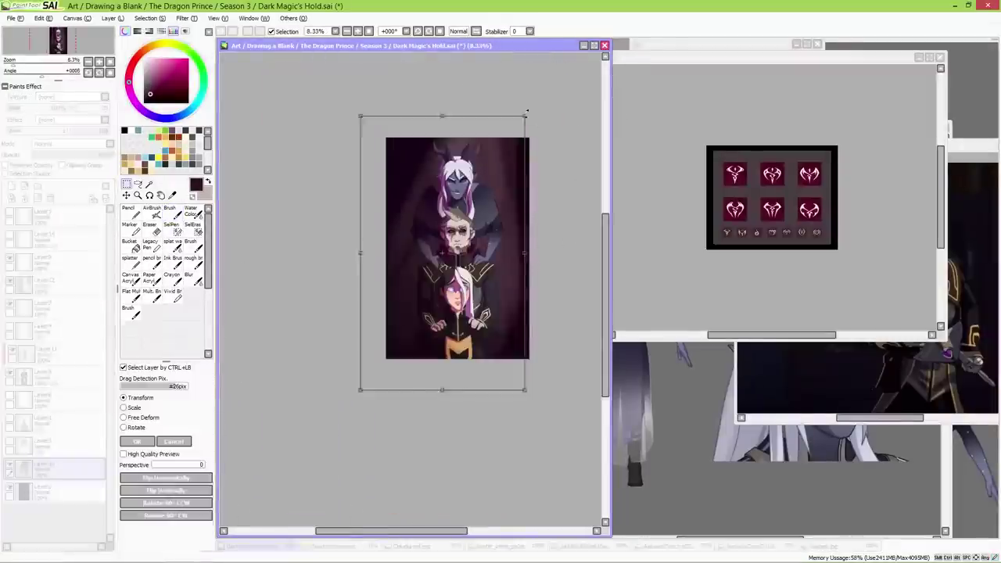
key("Escape")
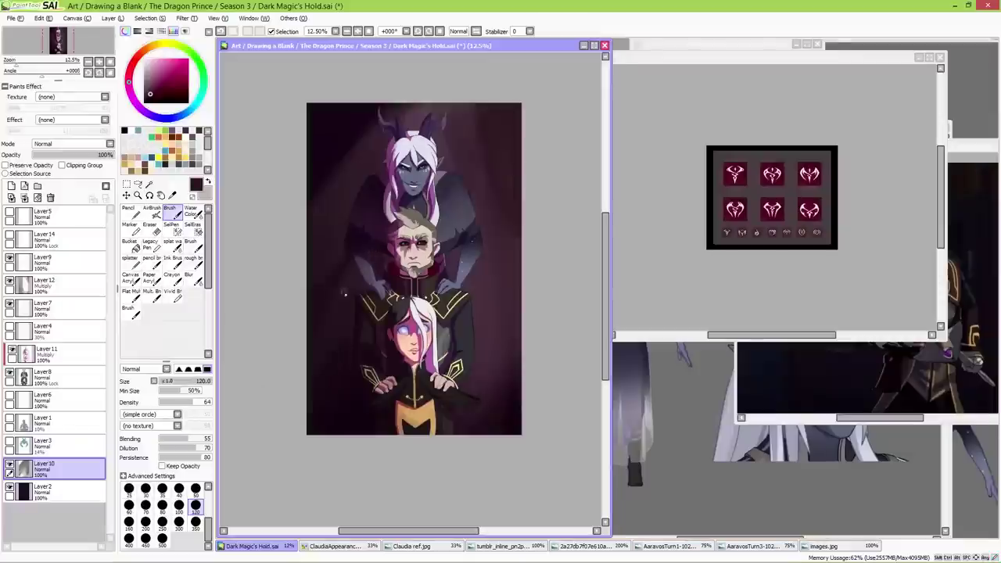
- Fill a new layer above the figures with pink and set it to Overlay at 25% opacity
left_click(13, 188)
left_click(129, 243)
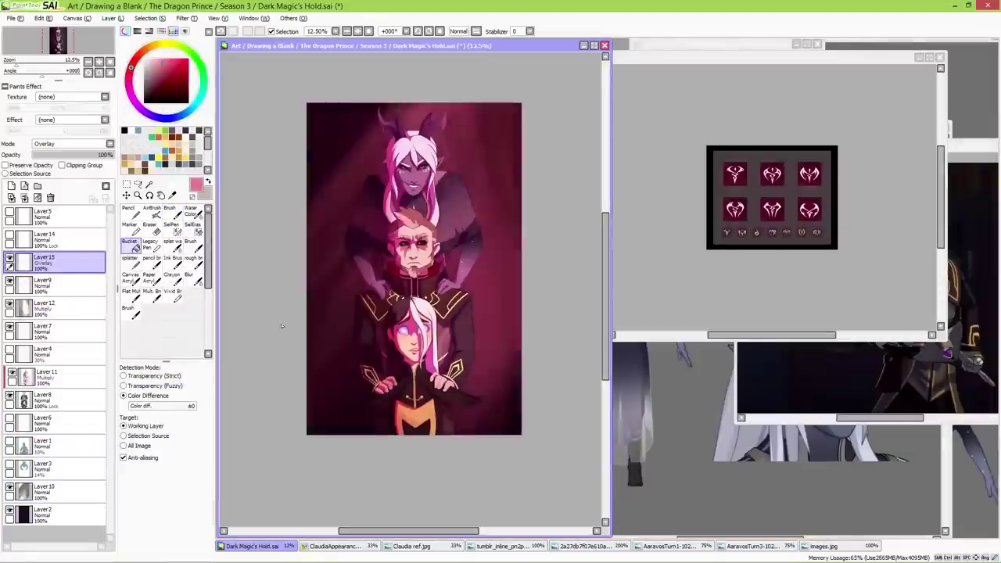
left_click(415, 266)
left_click(70, 143)
left_click_drag(101, 155, 53, 154)
- Paint sampled dark crimson over part of the pink overlay with a size 500 Brush and ready the Blur tool
key("b")
left_click(517, 417, "alt")
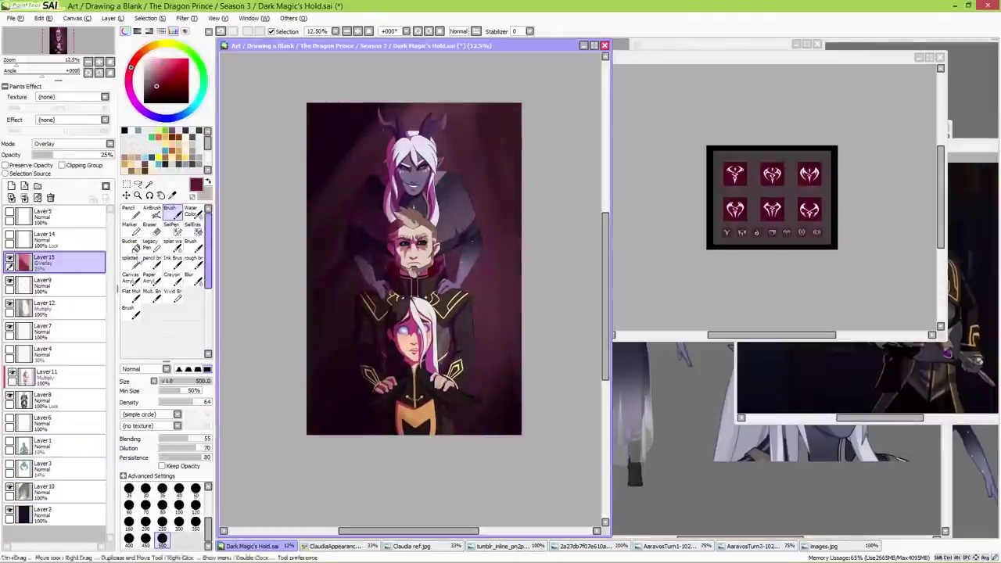
left_click(191, 274)
left_click(47, 306)
- Add a new Overlay layer and paint a pale orange glow across the upper background with a size 300 Brush
left_click(12, 187)
left_click(70, 143)
left_click(159, 59)
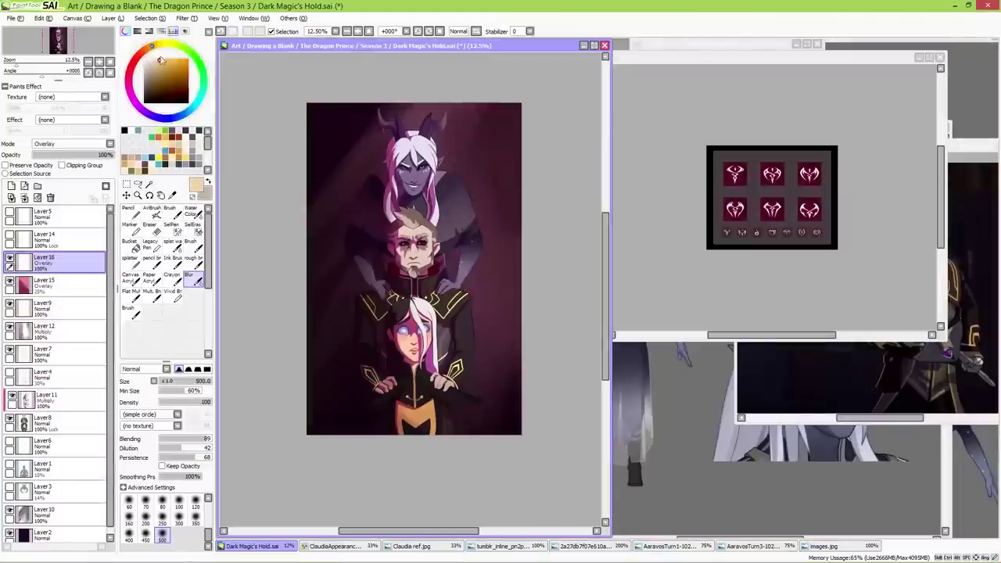
left_click(169, 210)
left_click(179, 522)
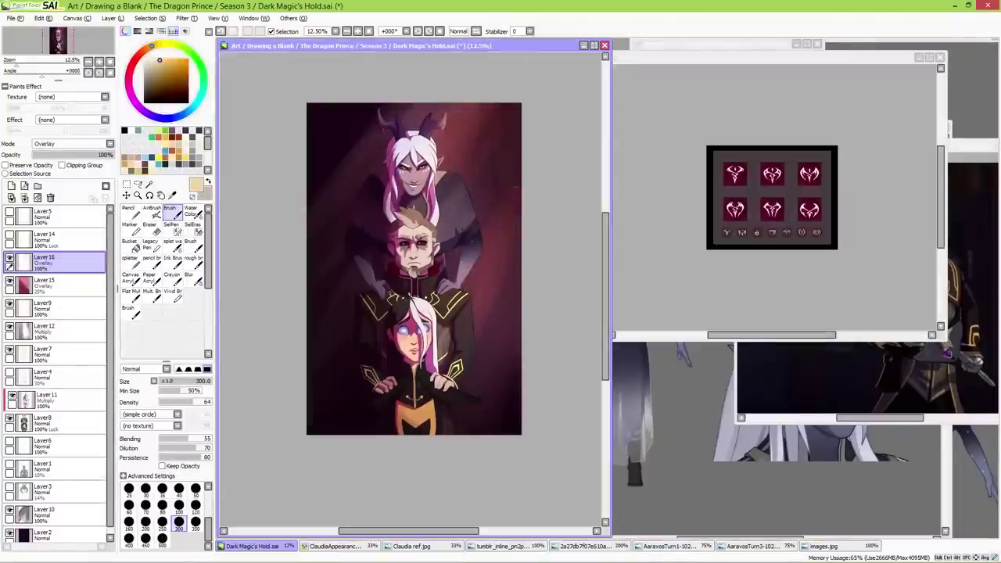